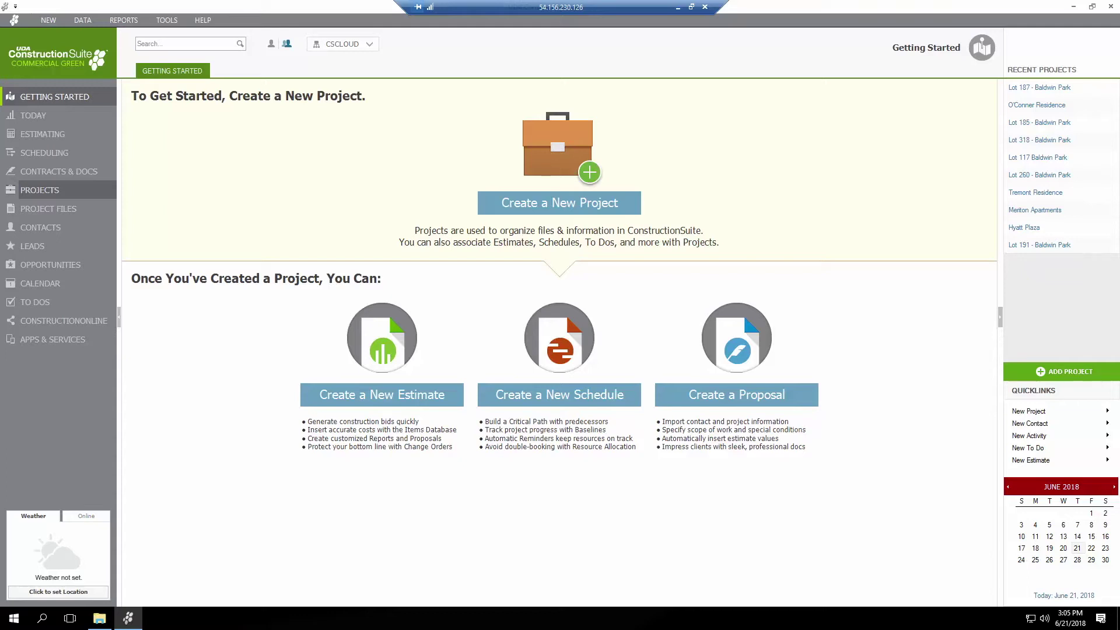
Switch to the local ConstructionSuite window and view the Tremont Residence project files and the monthly calendar.
key(alt+Tab)
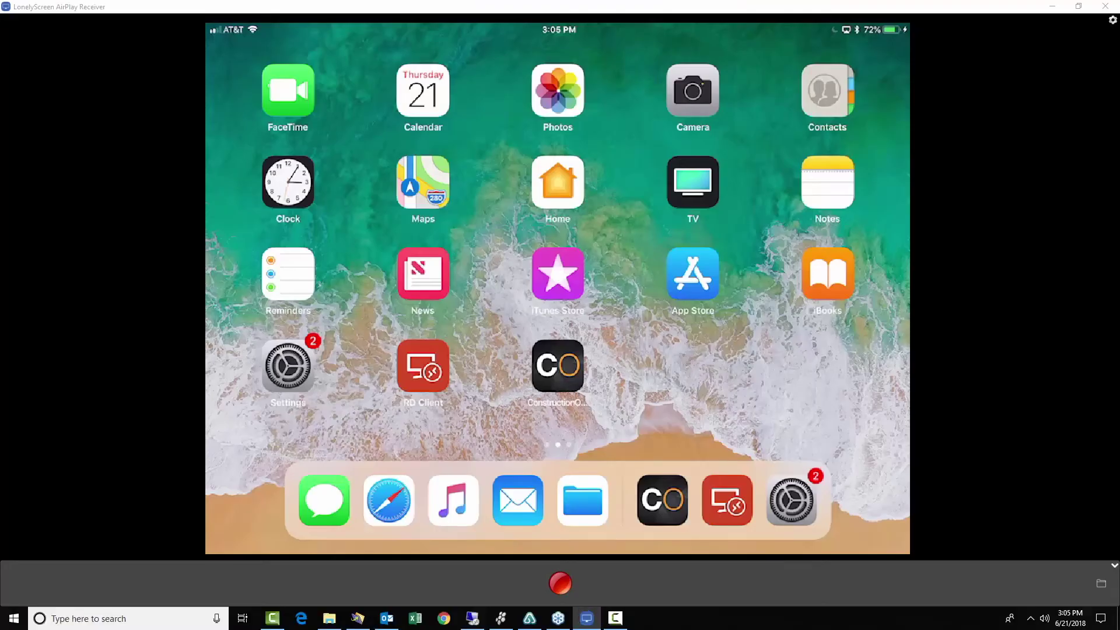
key(alt+Tab)
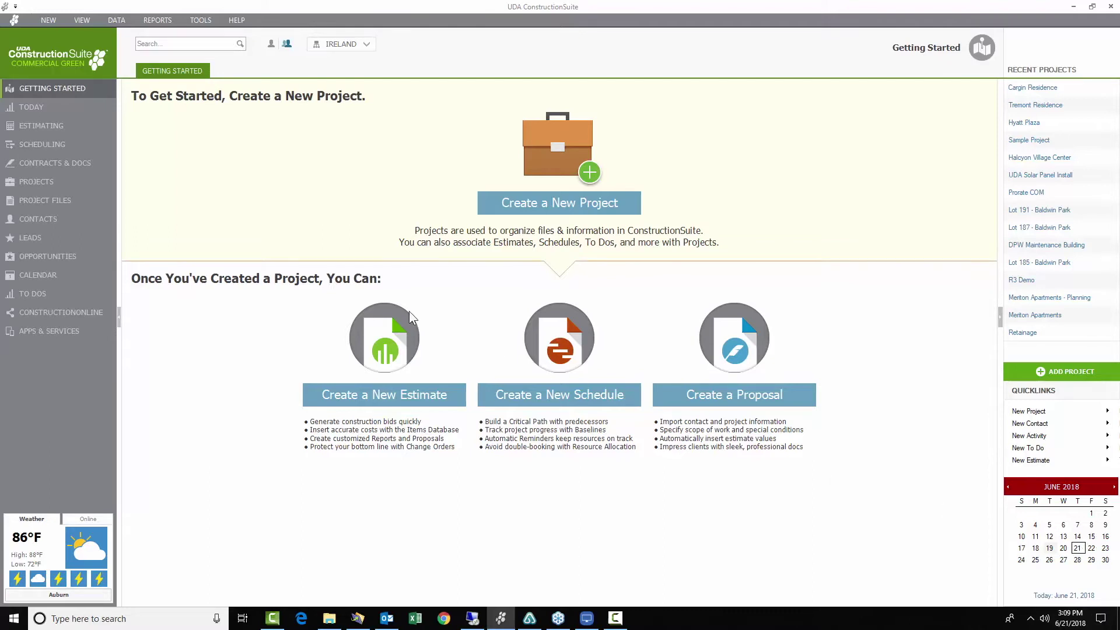
click(50, 202)
click(204, 476)
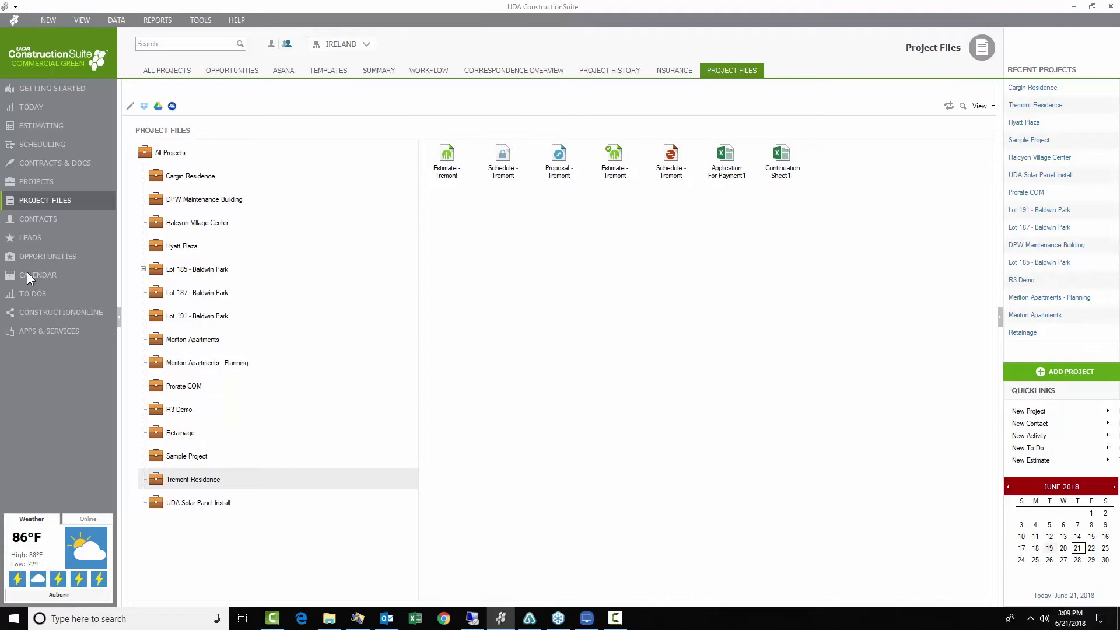
click(51, 277)
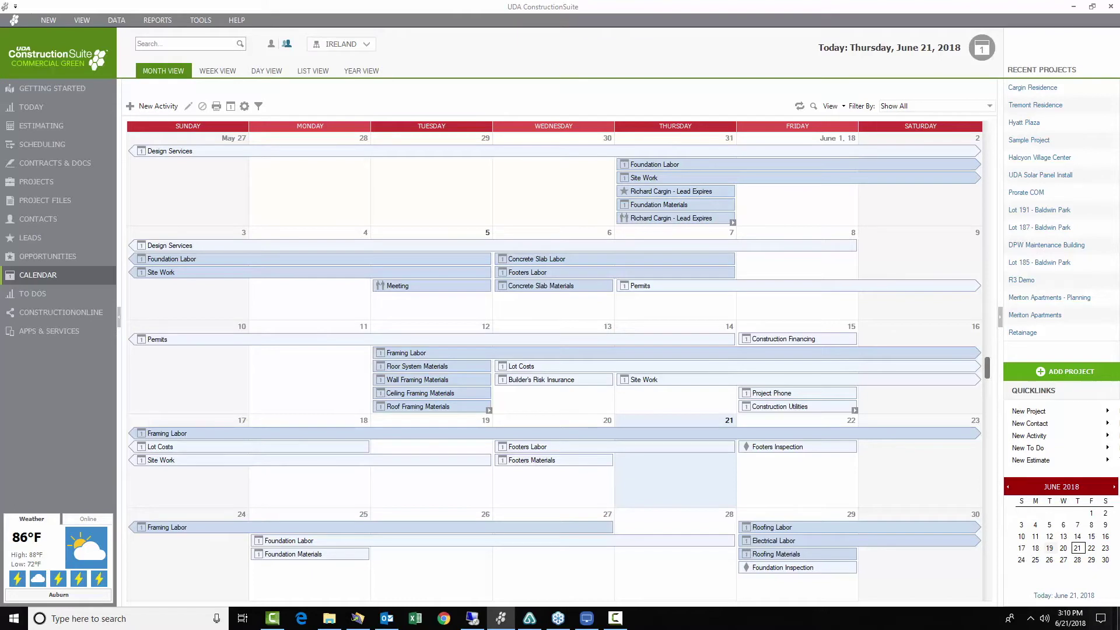
Switch to the cloud remote desktop session and minimize ConstructionSuite to show the remote desktop.
key(alt+Tab)
click(55, 200)
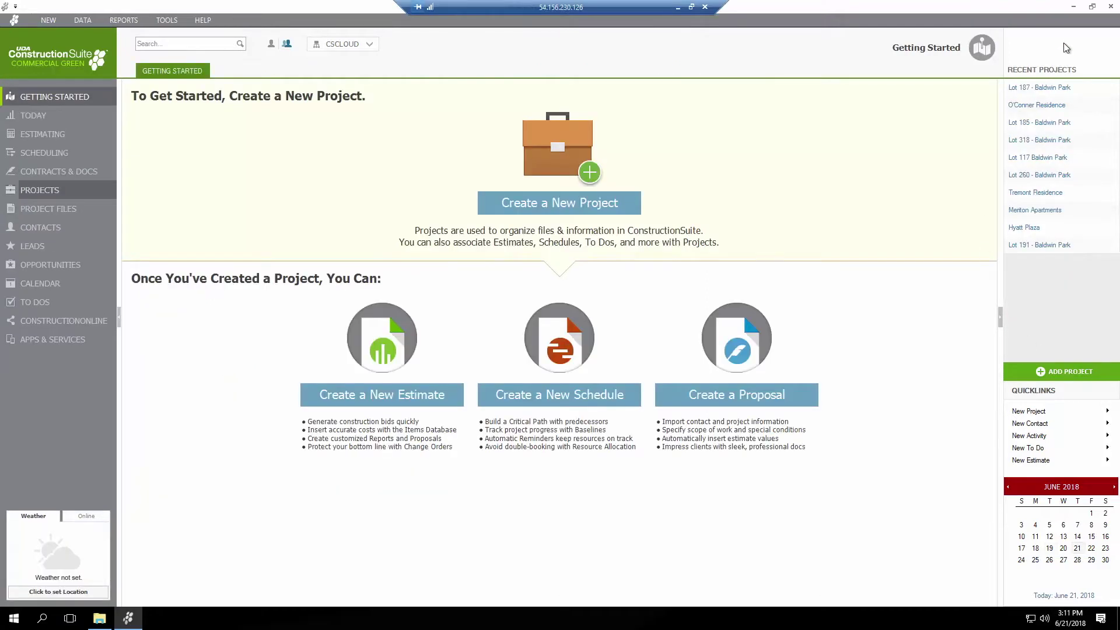
click(1073, 7)
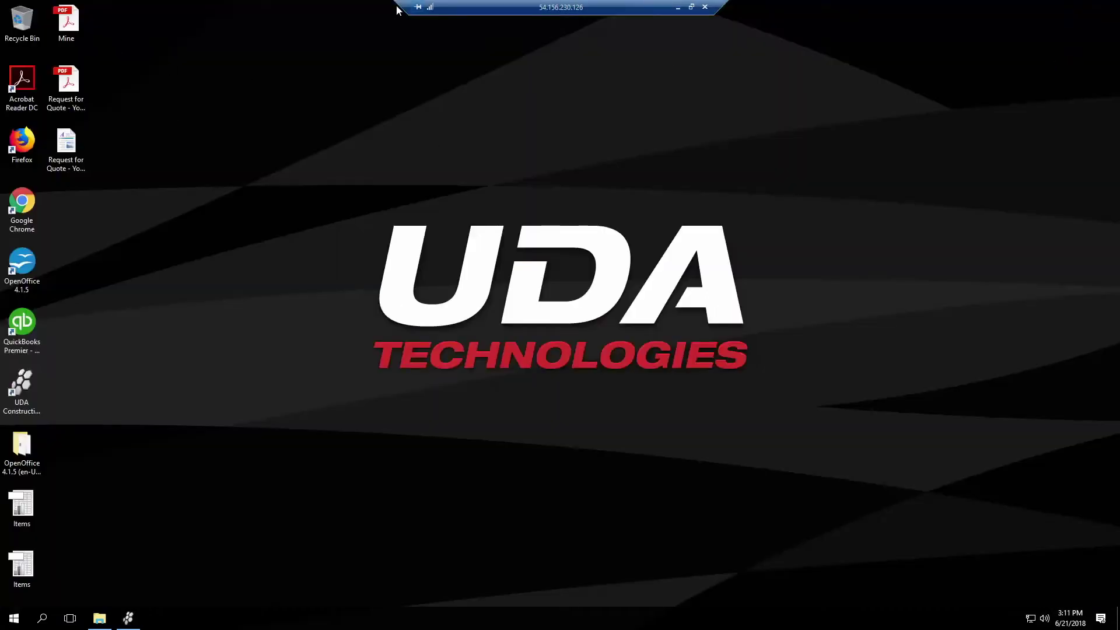
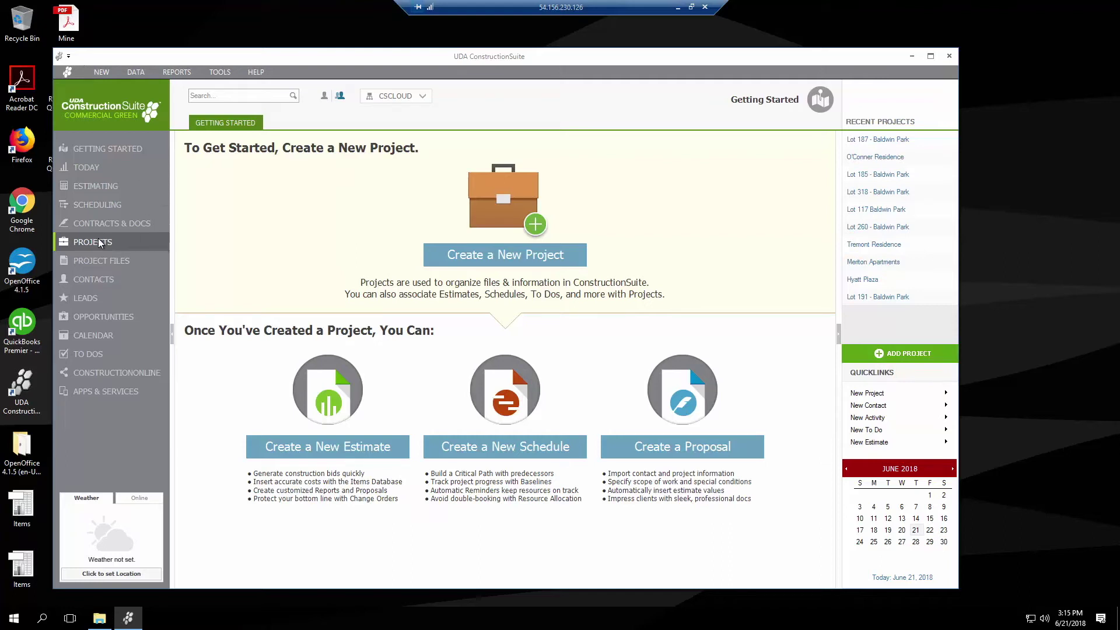
View the Baldwin Park Template's project files and the introduction of the new project template wizard, closing it without creating a template.
click(110, 267)
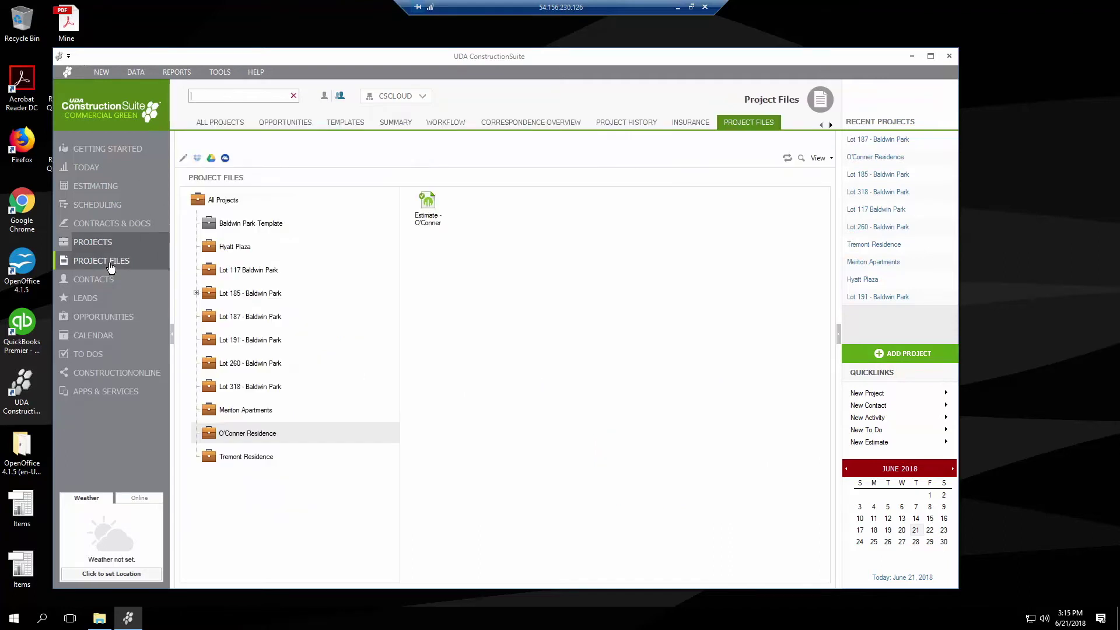
click(231, 227)
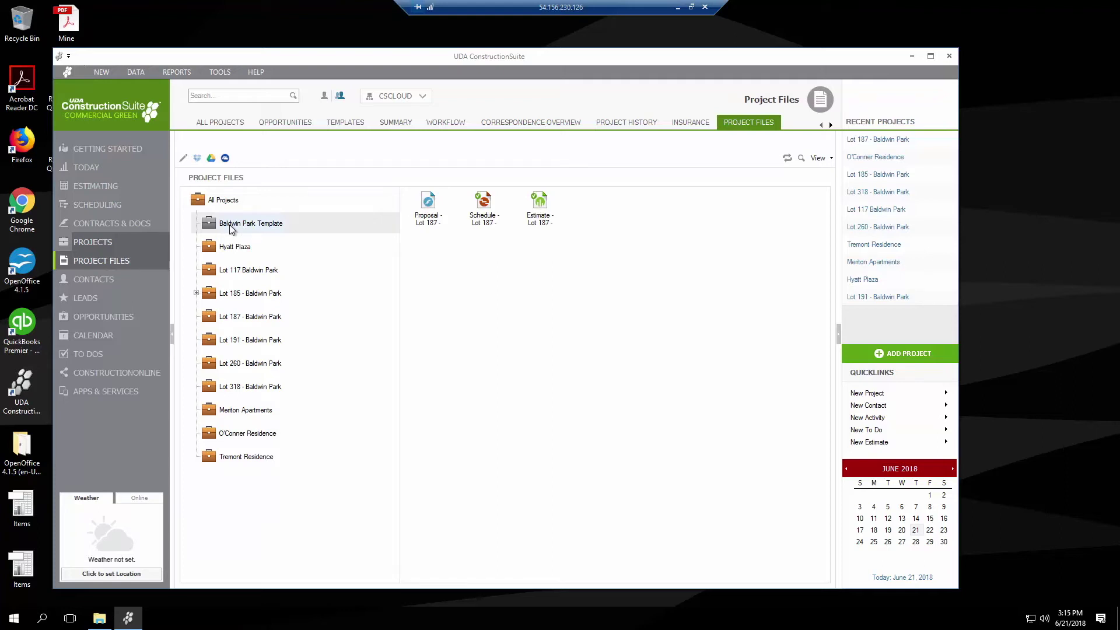
click(344, 123)
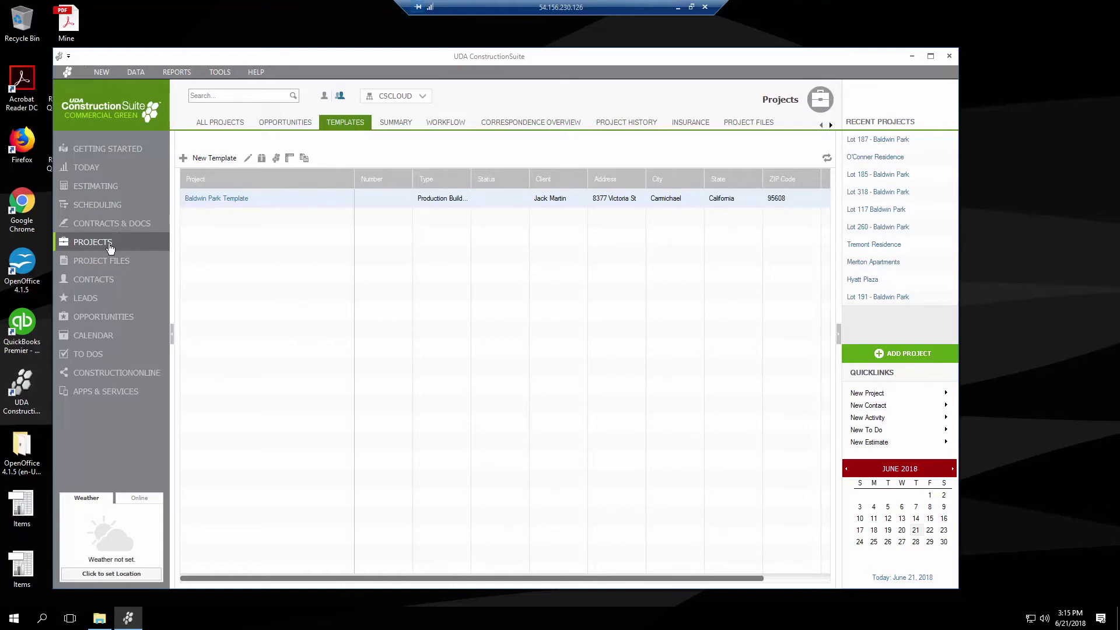
click(209, 159)
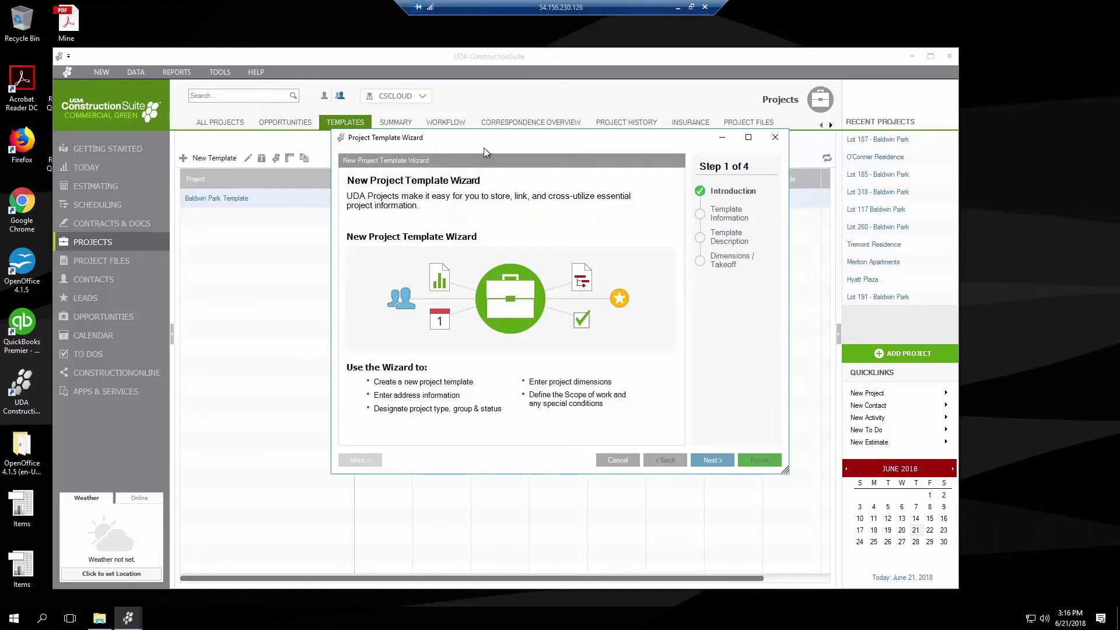
click(776, 138)
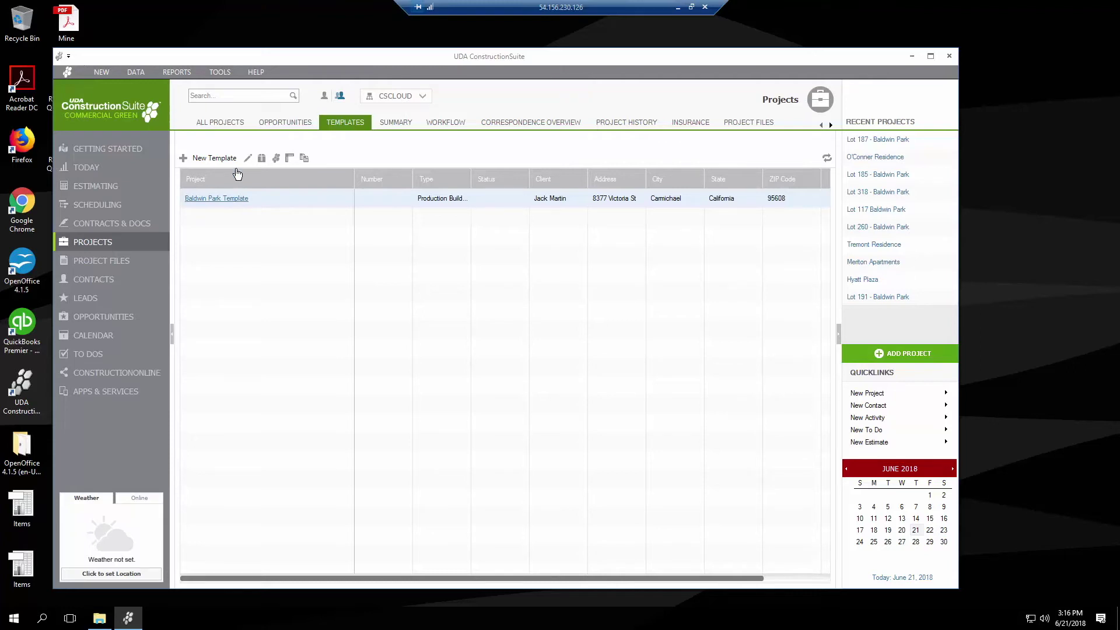
Check the available templates in the new project wizard and leave it without creating a project.
click(223, 122)
click(207, 158)
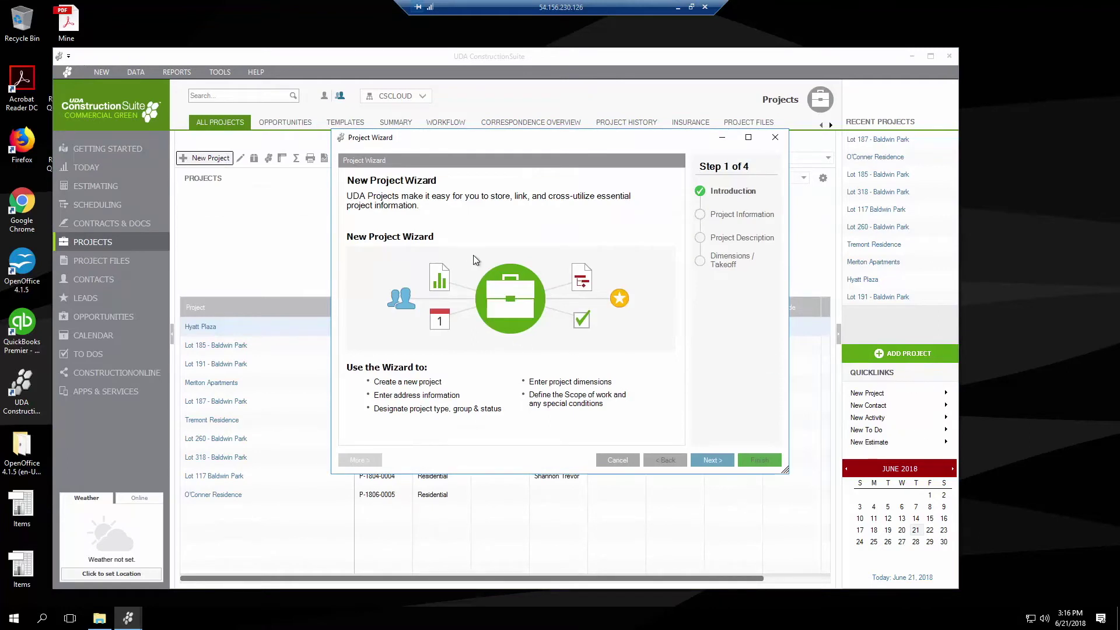
click(712, 460)
click(493, 213)
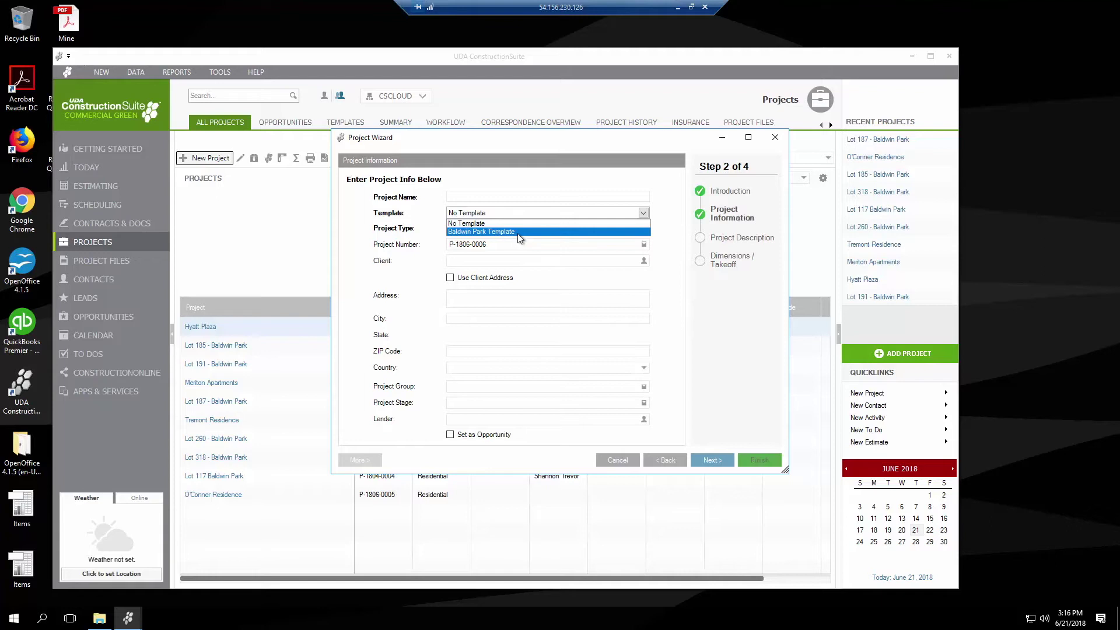
key(Escape)
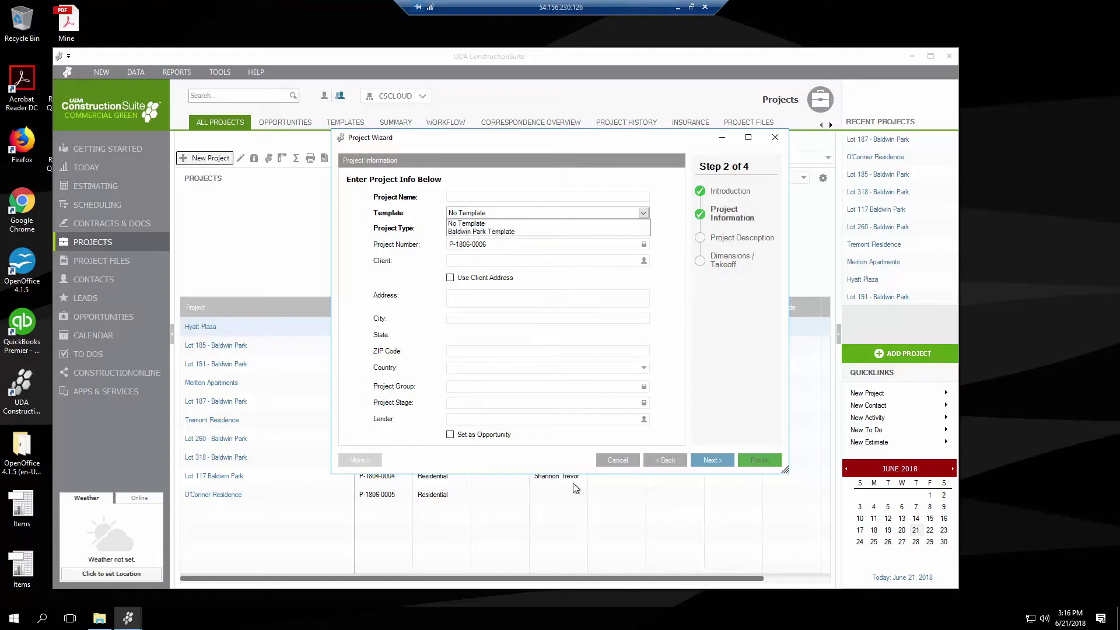
click(617, 461)
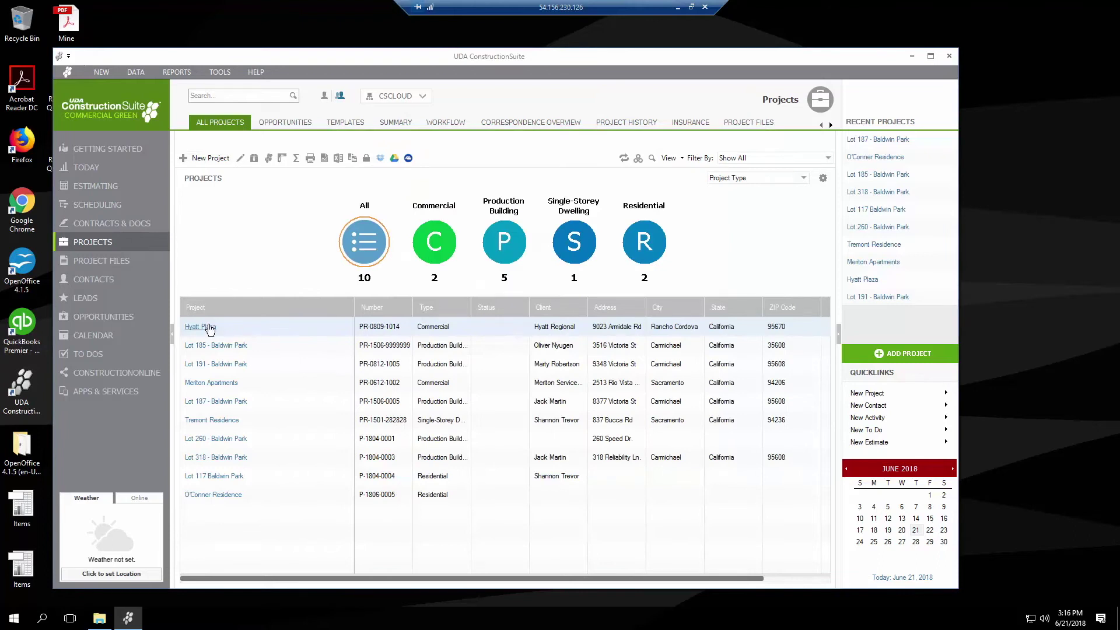
Add the Mine PDF and both Items spreadsheets from the desktop to the O'Conner Residence project files.
click(213, 495)
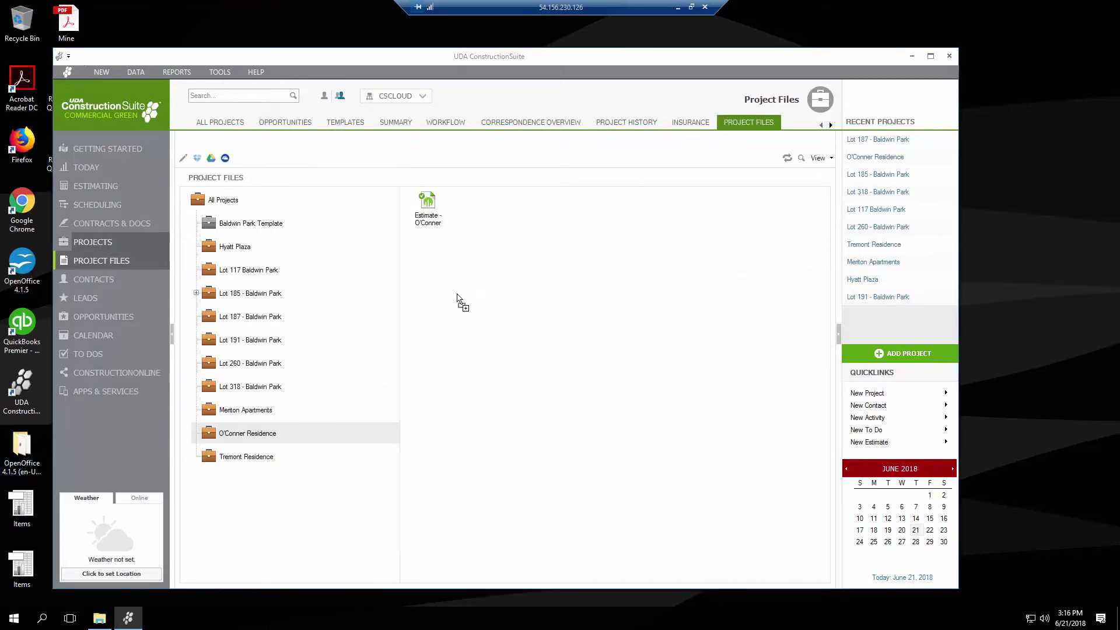
drag(43, 462, 609, 306)
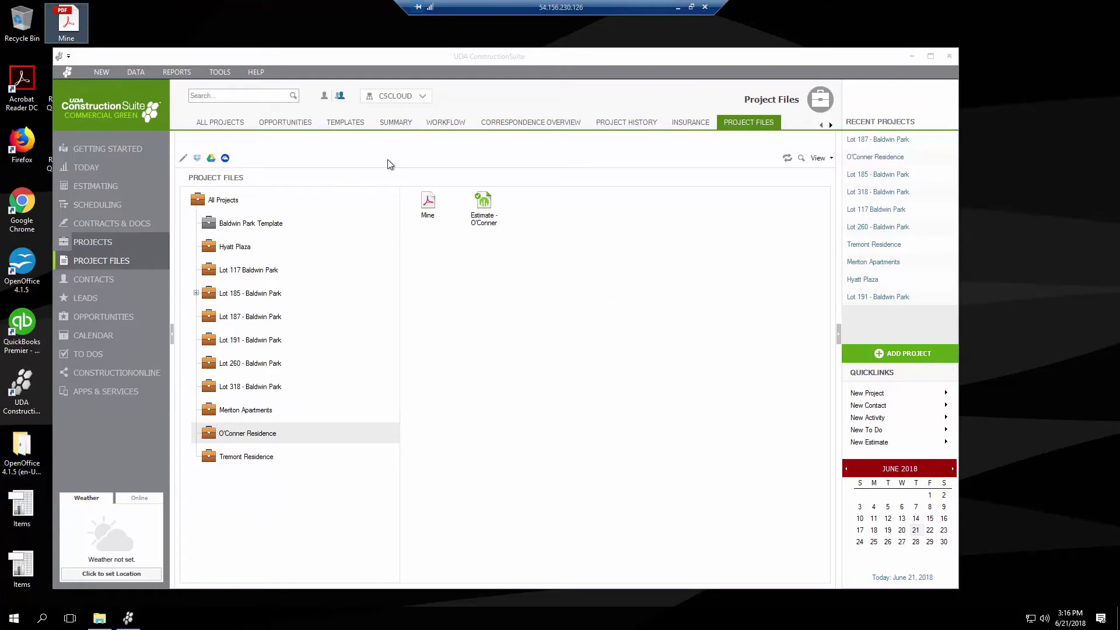
drag(21, 507, 601, 423)
drag(21, 569, 602, 370)
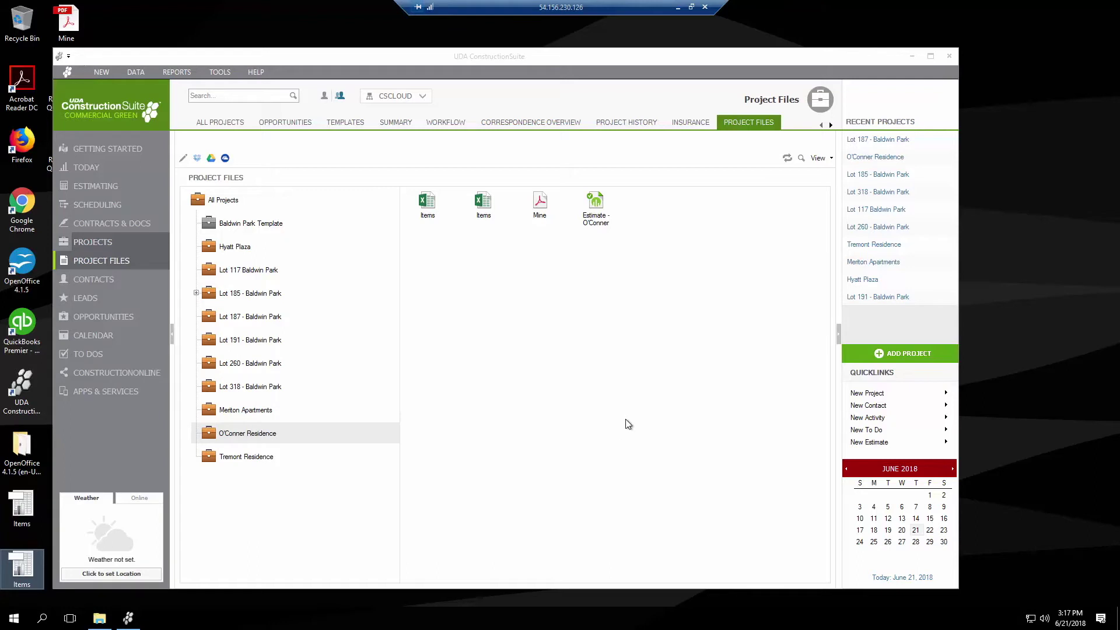
Look through the commercial, residential and subcontractor estimate templates in the estimating area.
click(92, 189)
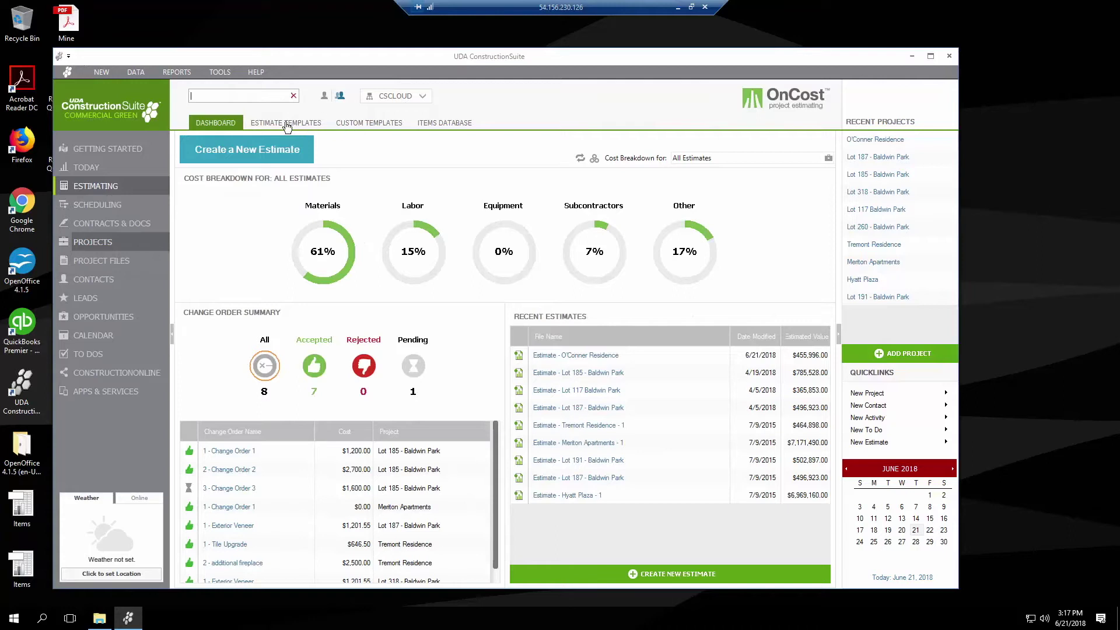
click(283, 126)
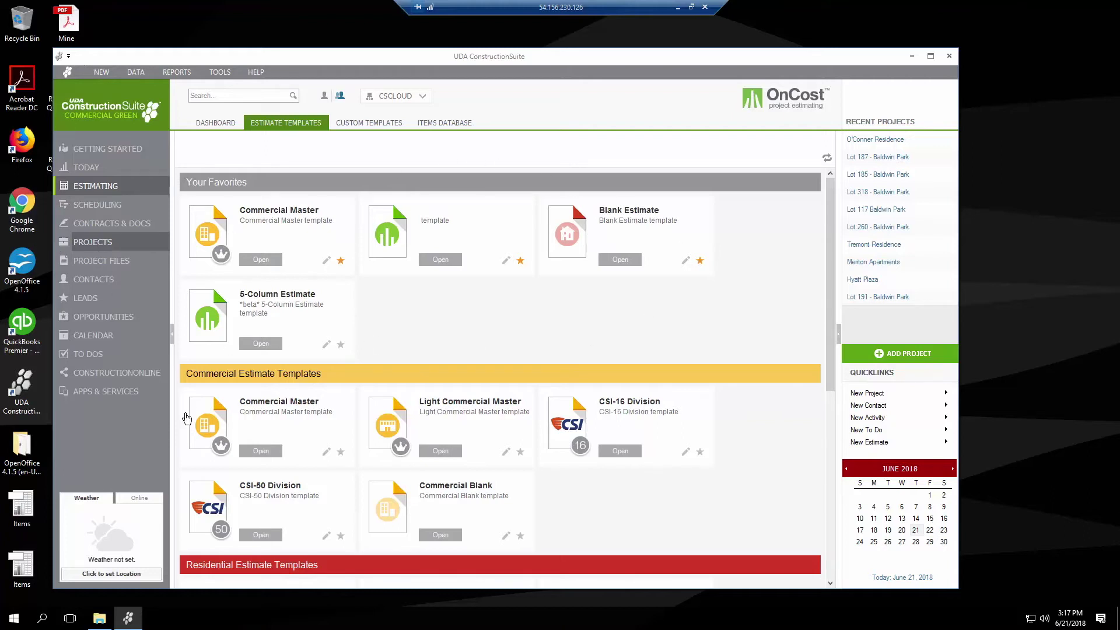
scroll(467, 342, down, 2)
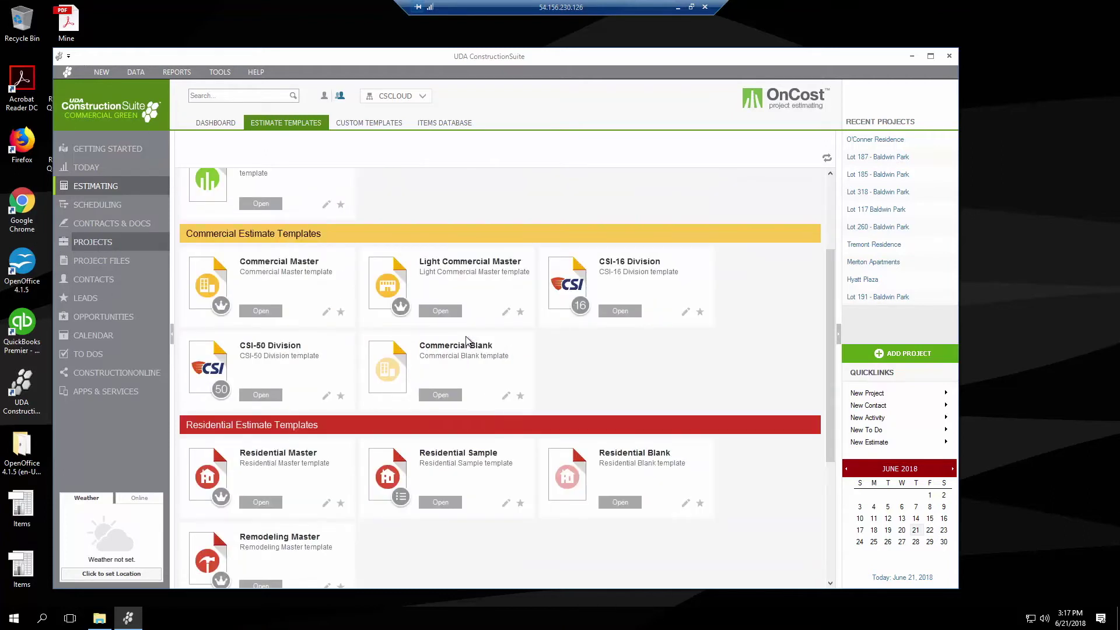
scroll(466, 341, down, 3)
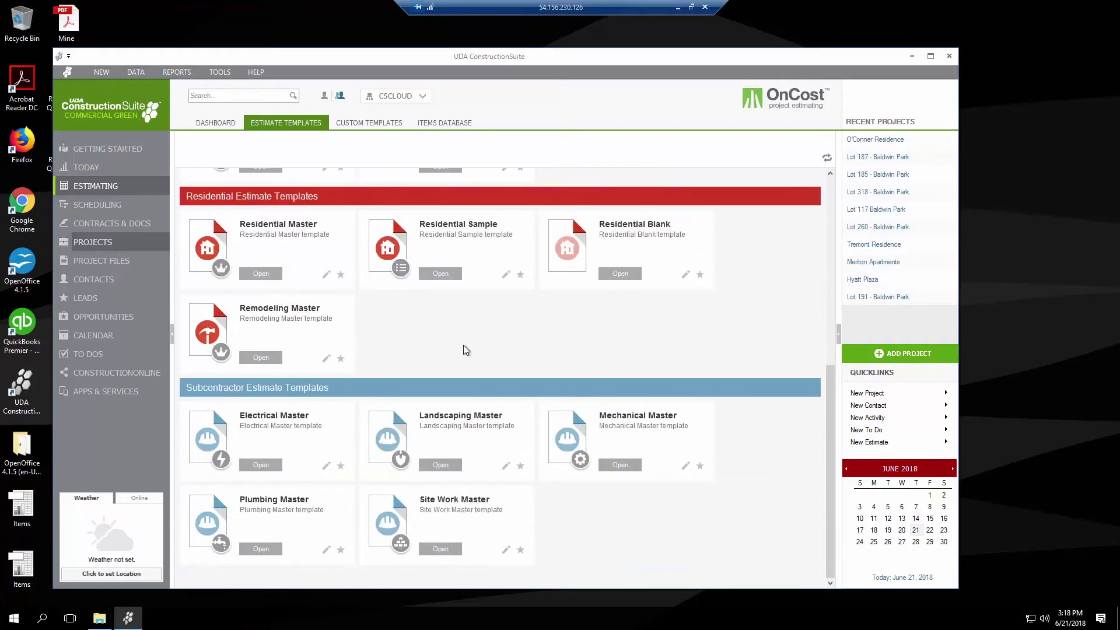
View the O'Conner Residence project summary and its list of project dimensions, closing the dimensions without changes.
click(108, 247)
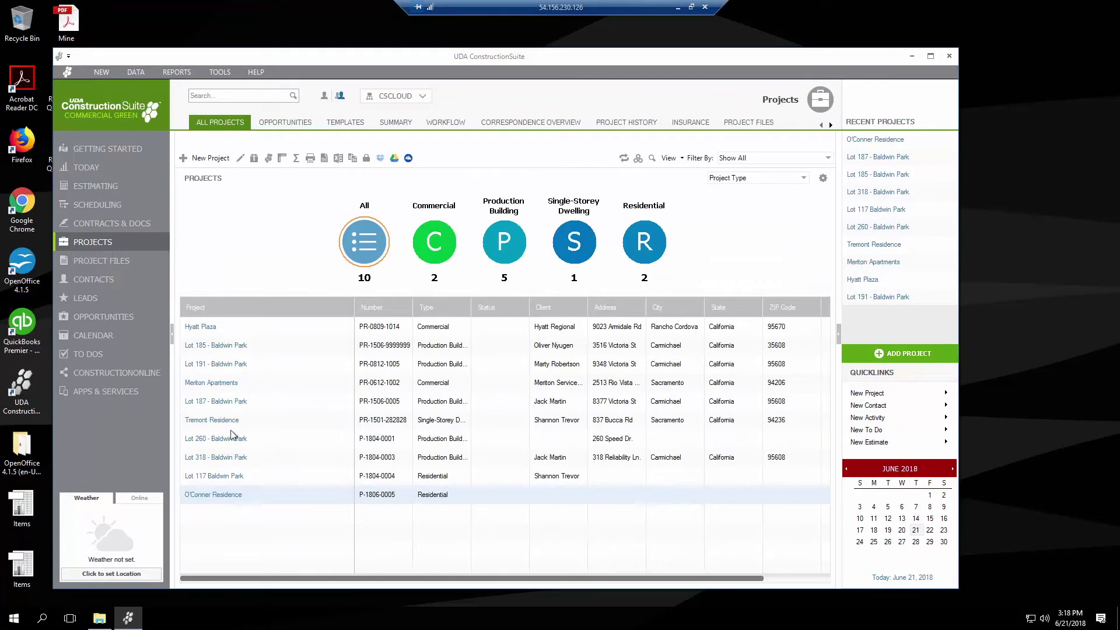
click(231, 500)
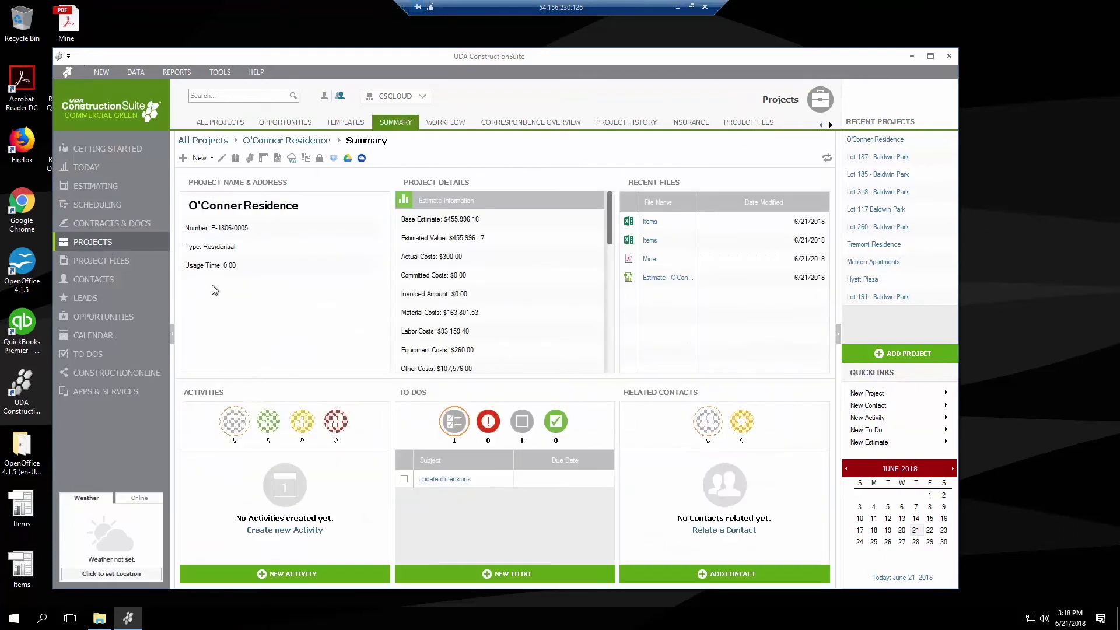
click(268, 161)
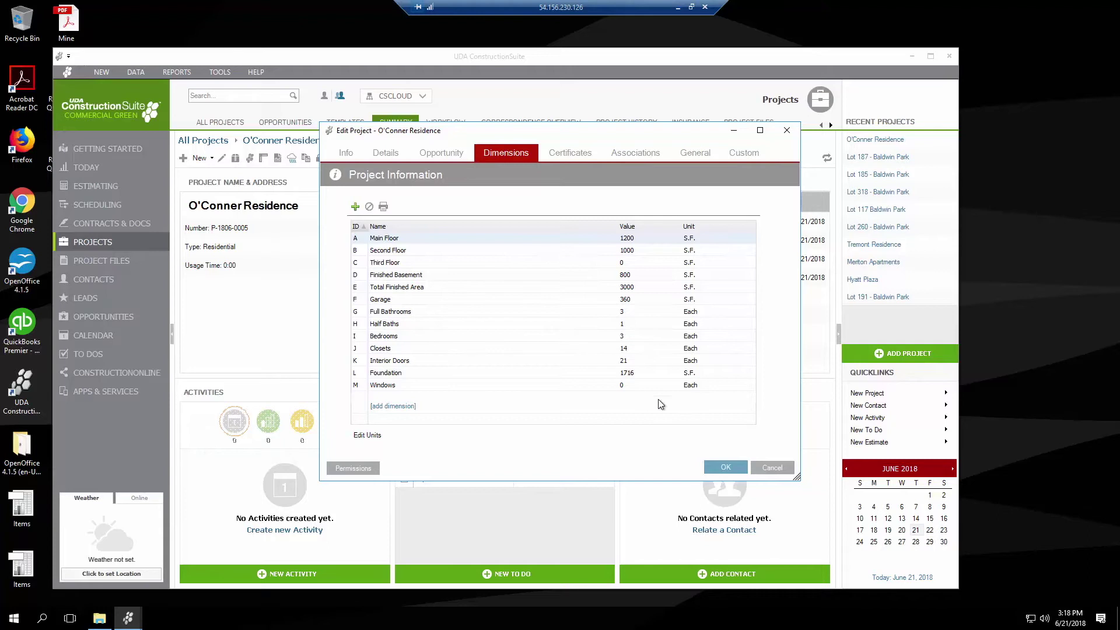
click(775, 461)
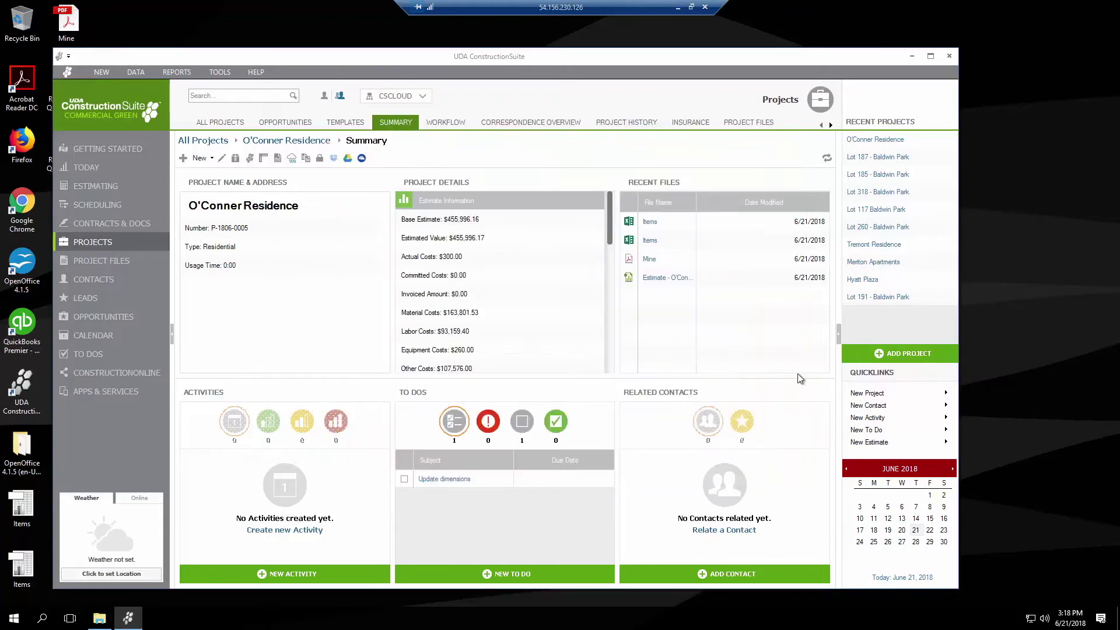
Open the estimating items database and browse the items under division 06 - Wood, Plastics, and Composites.
click(97, 187)
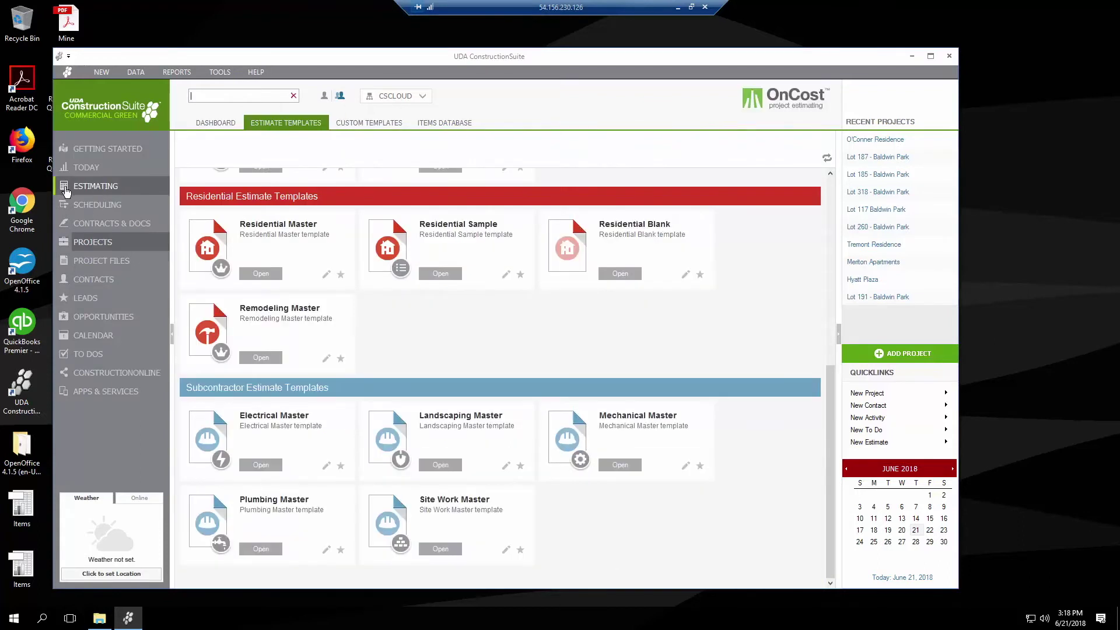
click(443, 125)
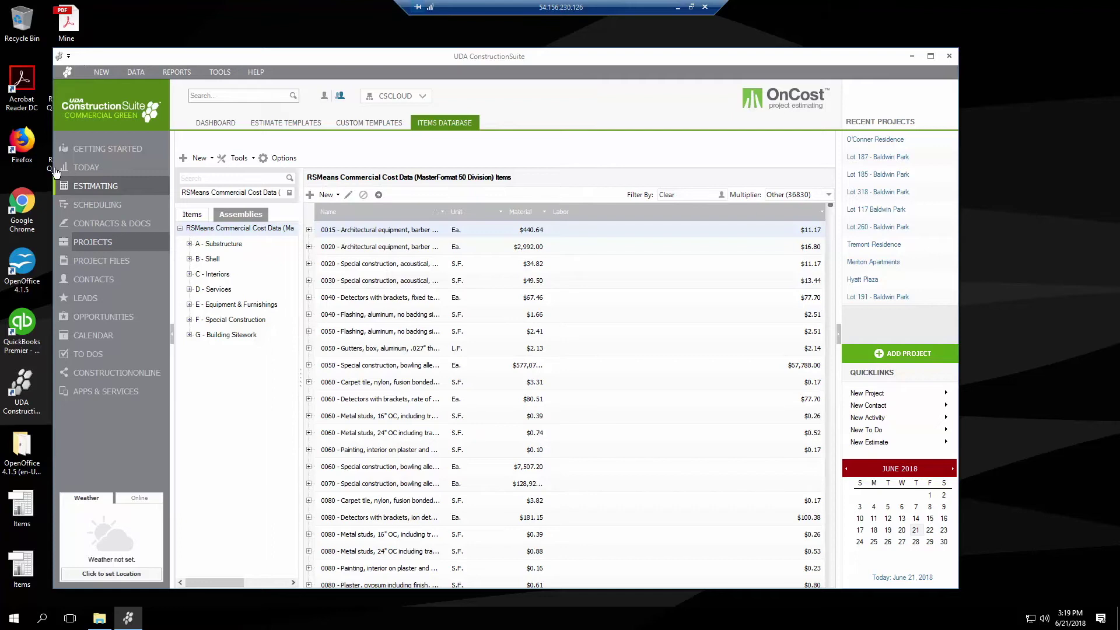
click(193, 215)
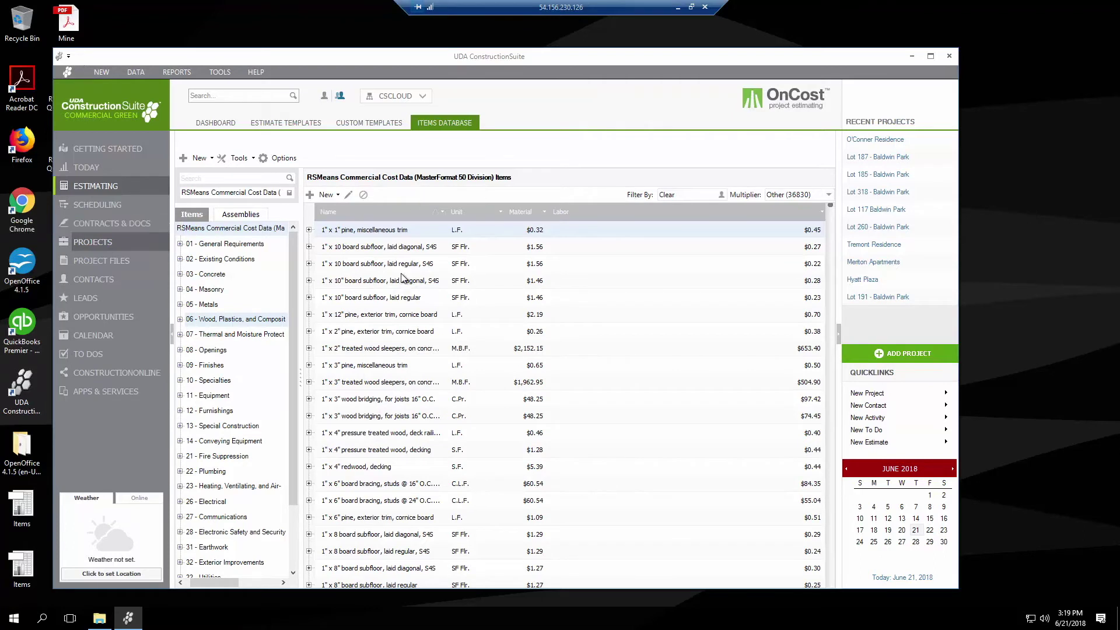
scroll(398, 281, down, 3)
scroll(399, 280, down, 2)
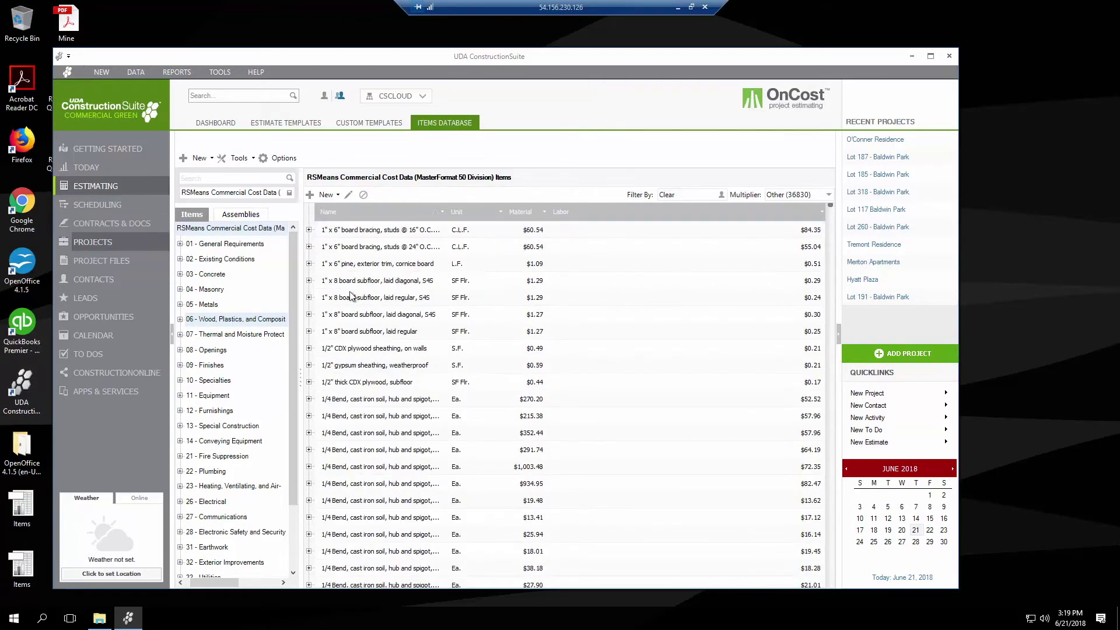
Browse the assemblies in A - Substructure and C - Interiors, including the cost breakdown of the first foundation dampproofing assembly.
click(230, 215)
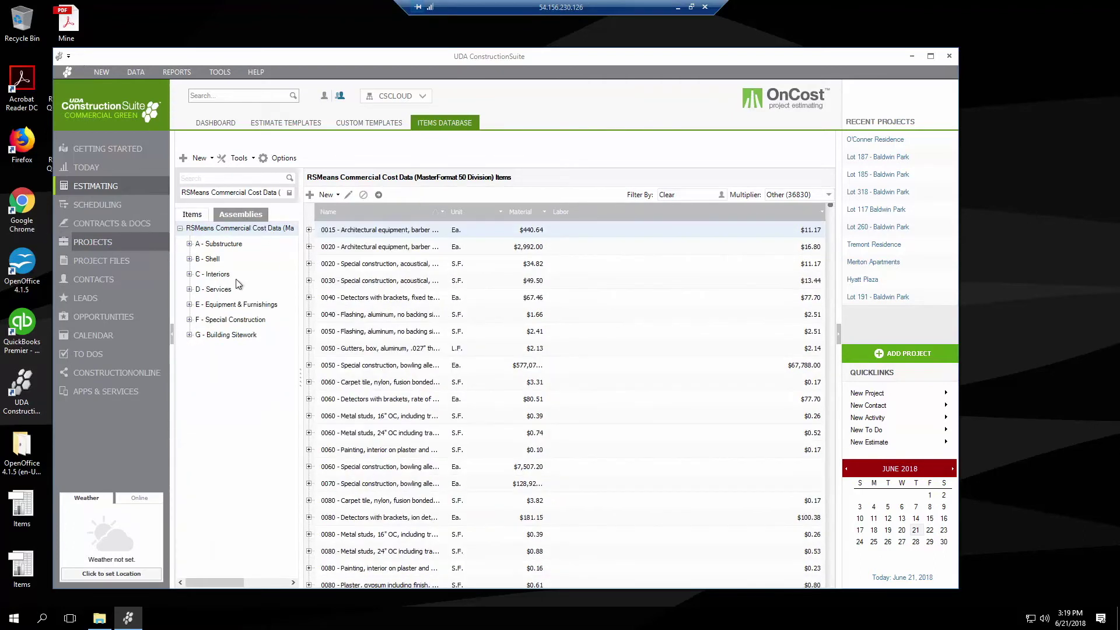
click(189, 245)
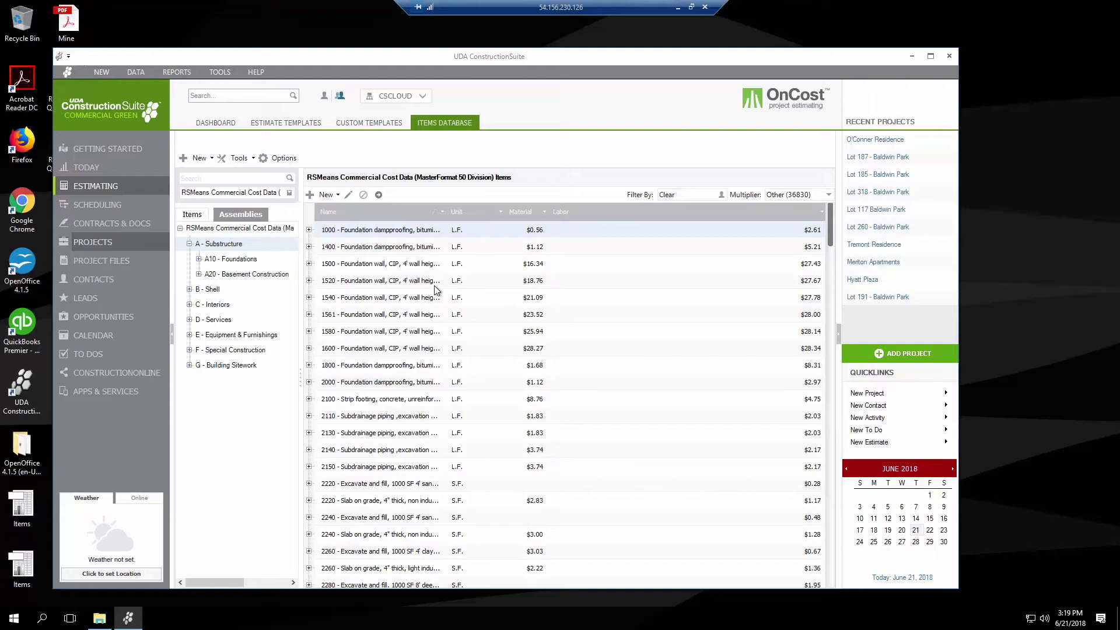
click(309, 229)
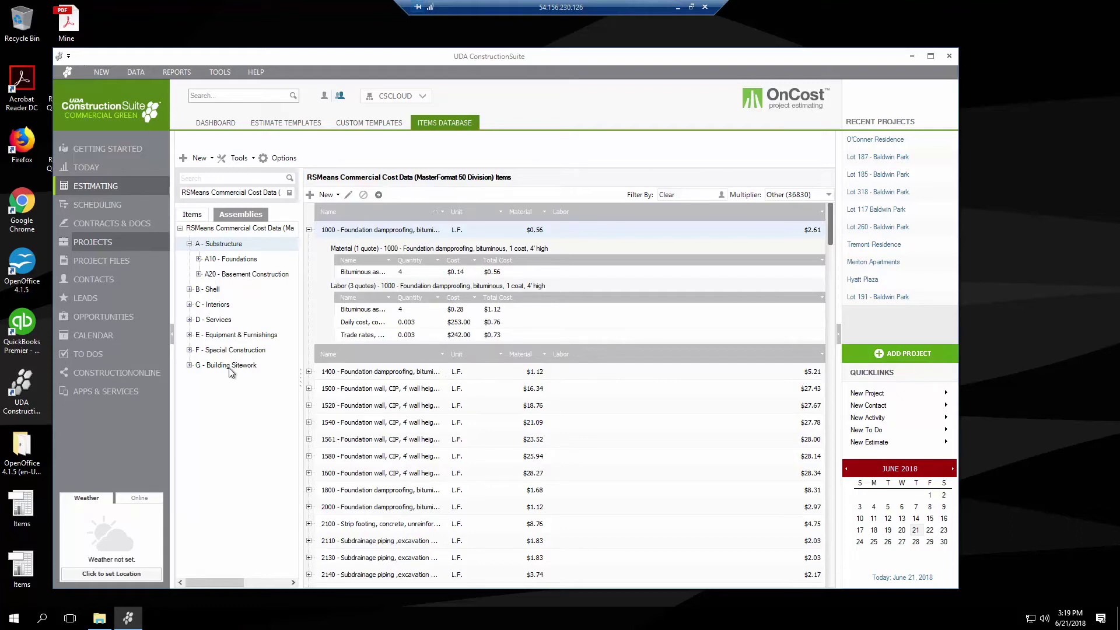
click(189, 307)
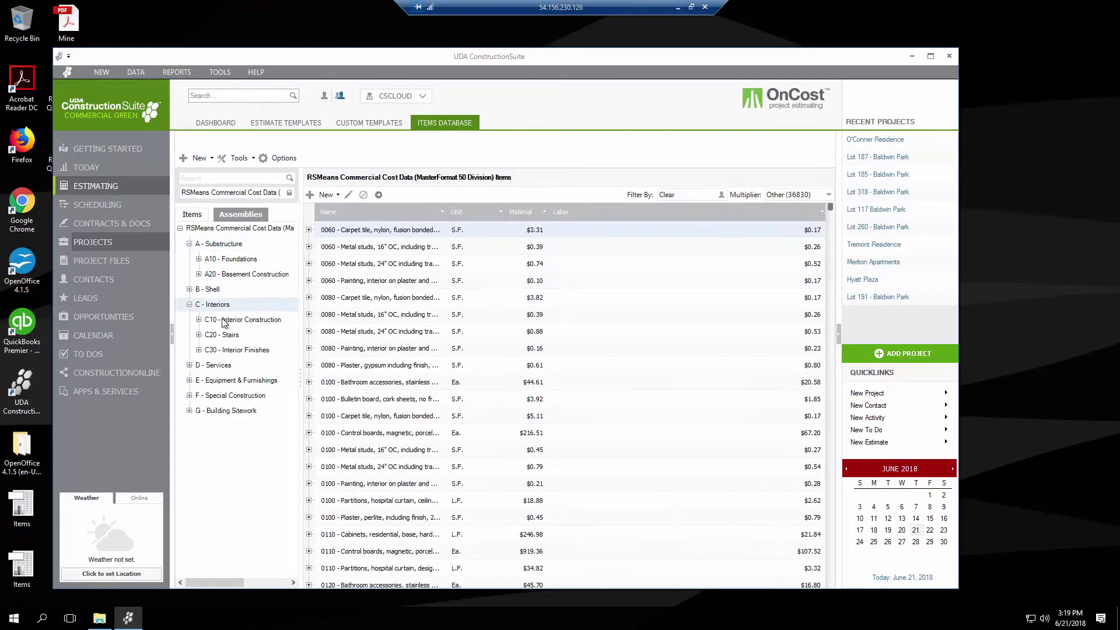
Browse the interior partition assemblies to C1010102 - Concrete Block Partitions and view the first assembly's material and labor breakdown.
double_click(225, 320)
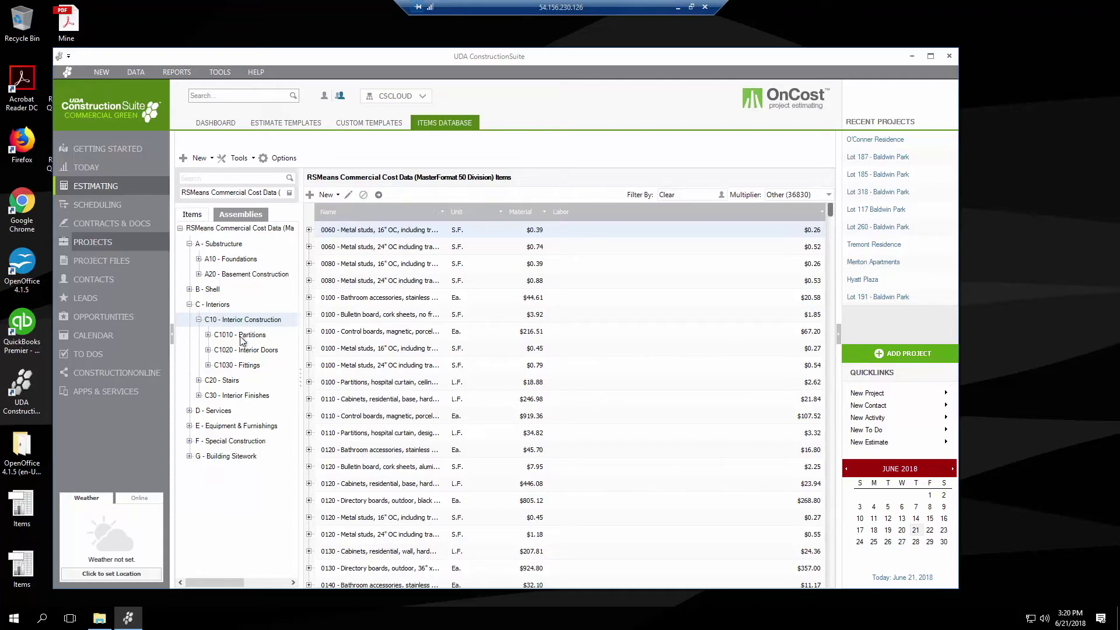
double_click(243, 336)
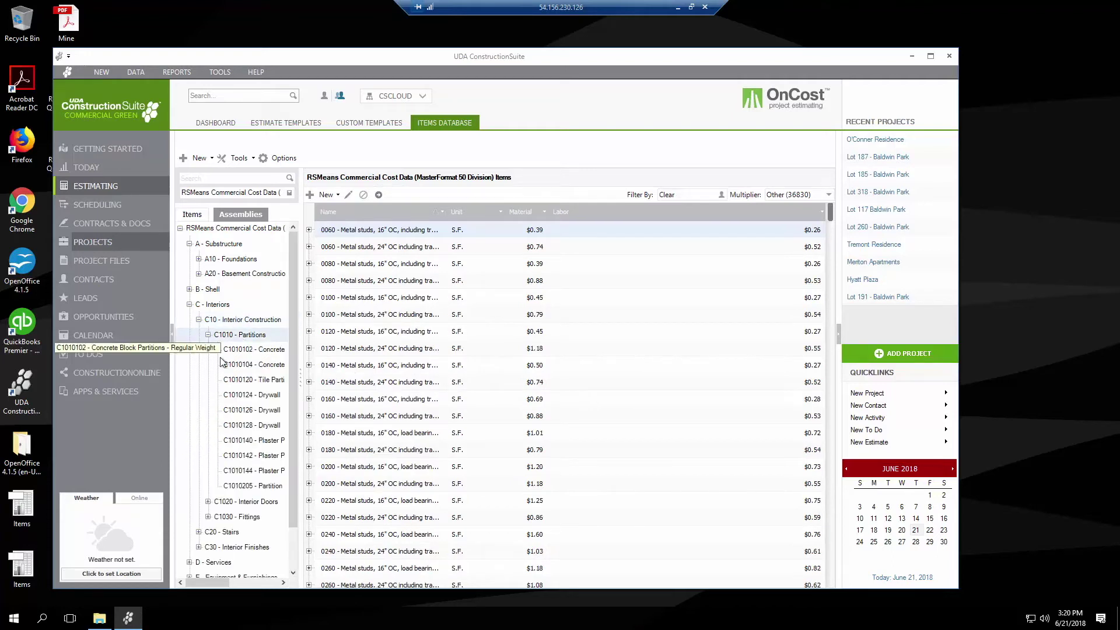
click(237, 352)
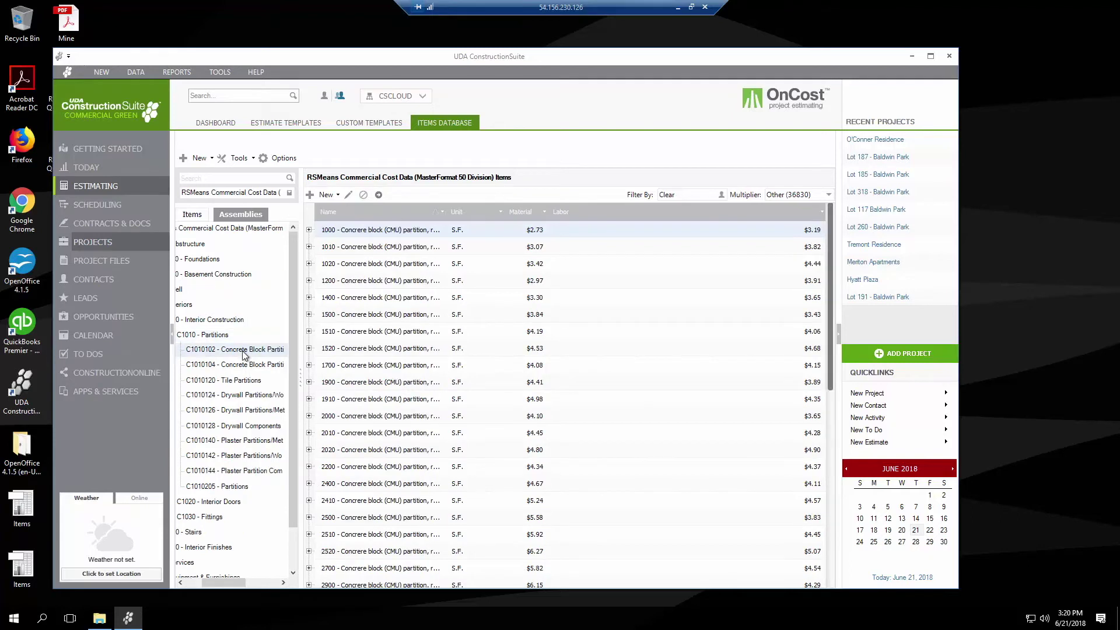
click(308, 230)
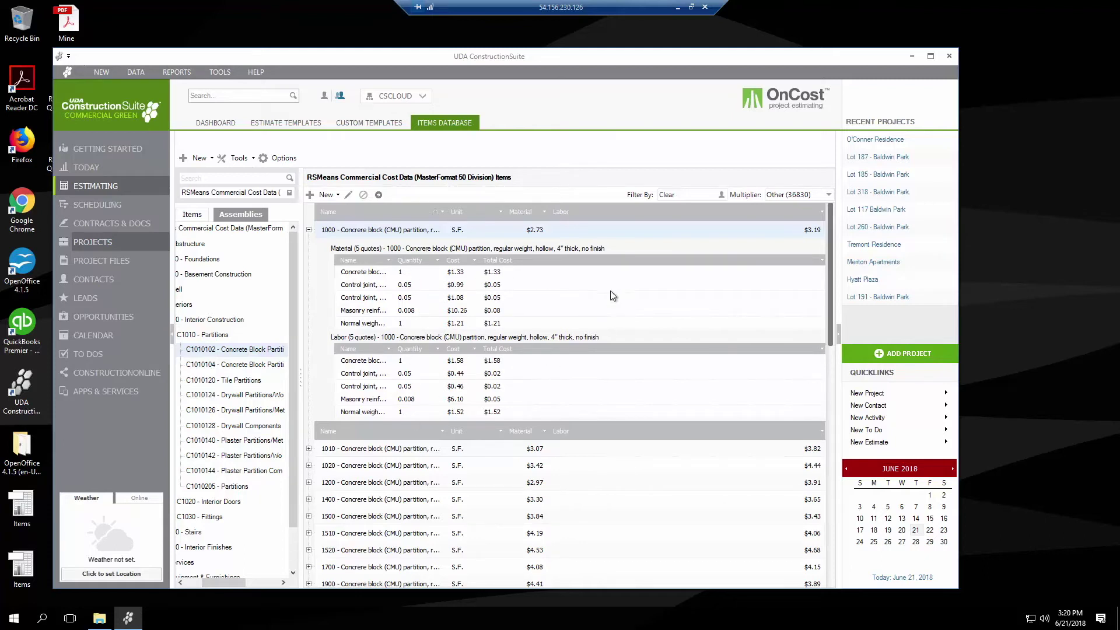
Show the Equipment, Subcontractor, Other and Total columns in the assemblies list.
right_click(564, 214)
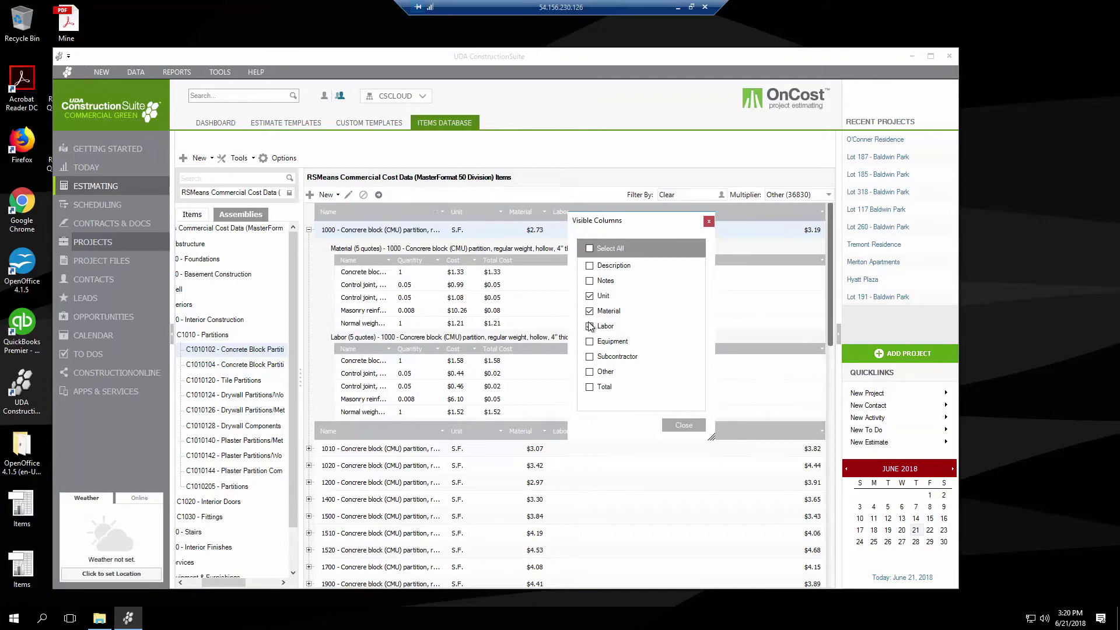
click(589, 387)
click(591, 341)
click(589, 372)
click(672, 425)
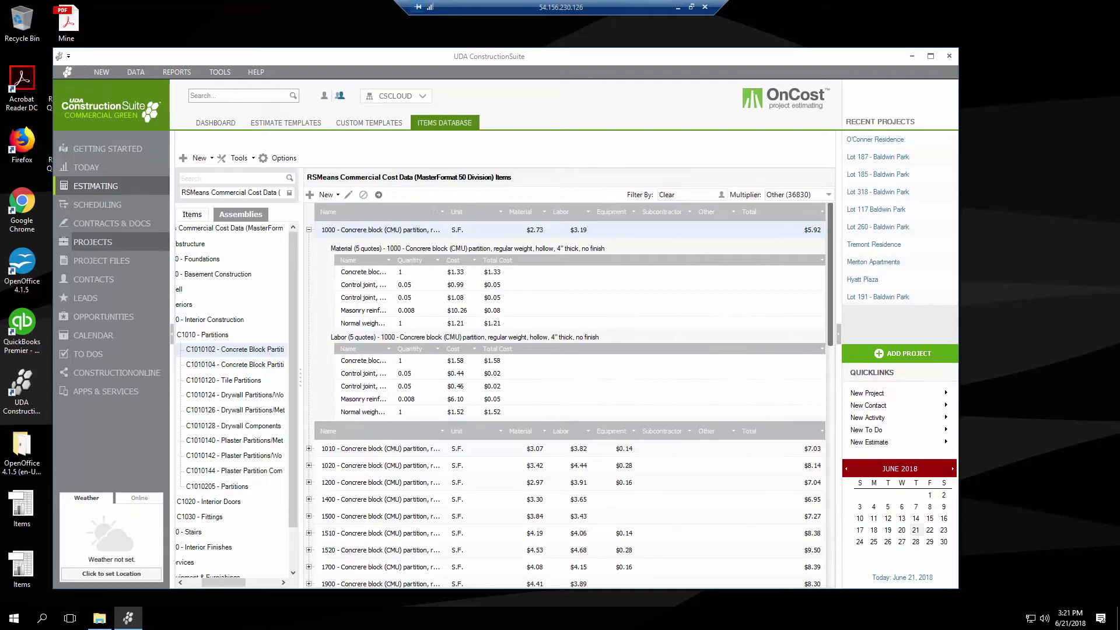
Switch to the mirrored iPad in LonelyScreen and open the O'Conner Residence estimate from the project's recent files.
key(alt+Tab)
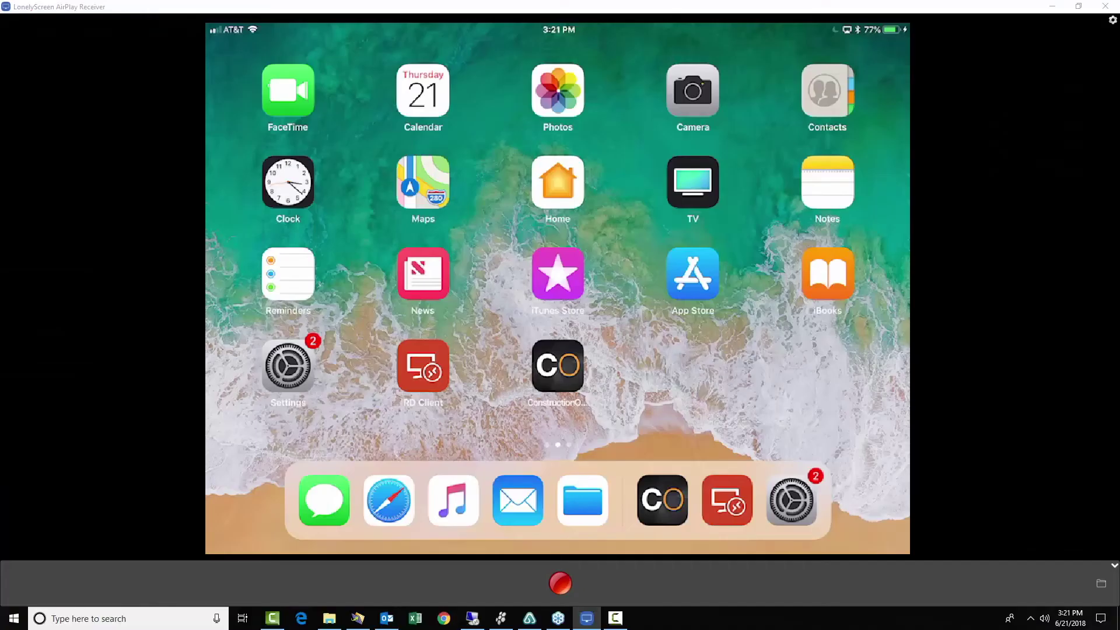
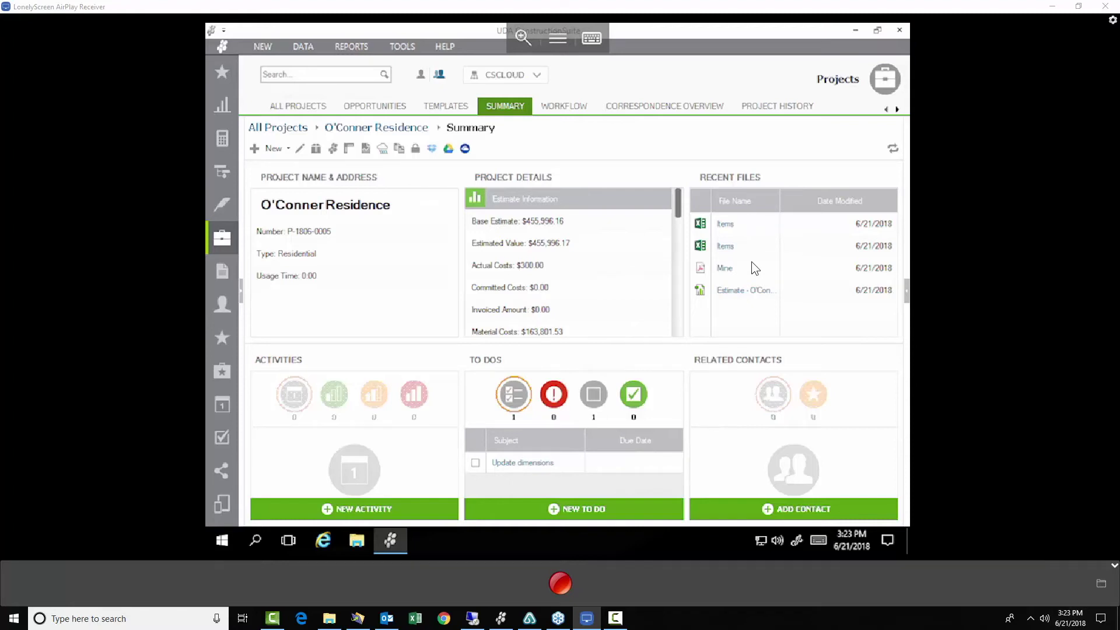
click(745, 289)
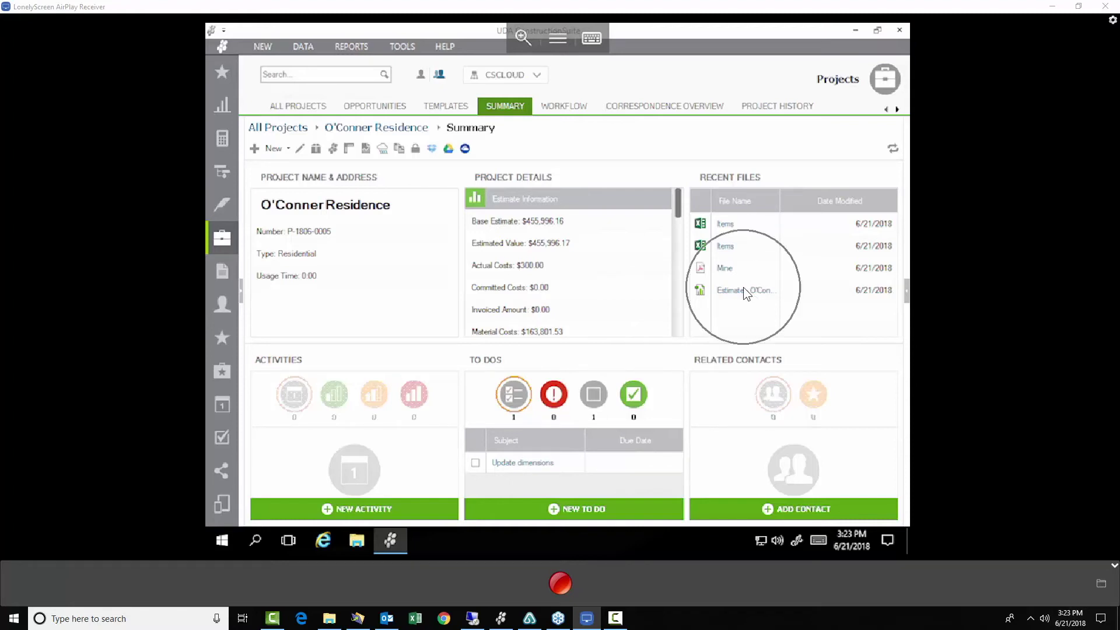
double_click(742, 290)
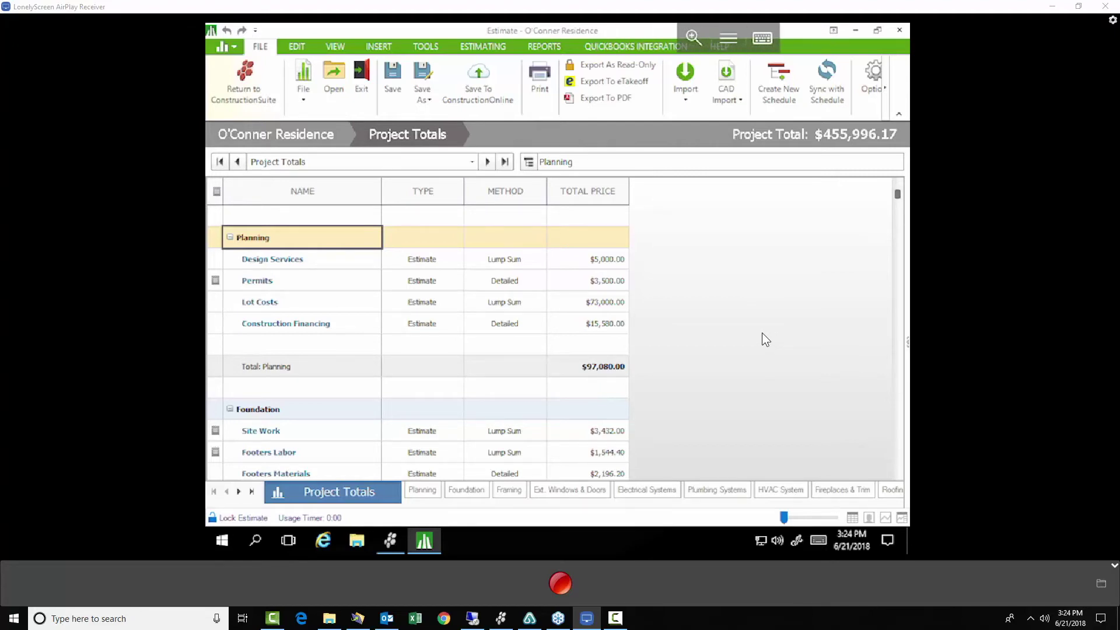
Edit the estimate's project dimensions, setting the Main Floor value to 1400 S.F., and return to the estimate.
click(478, 50)
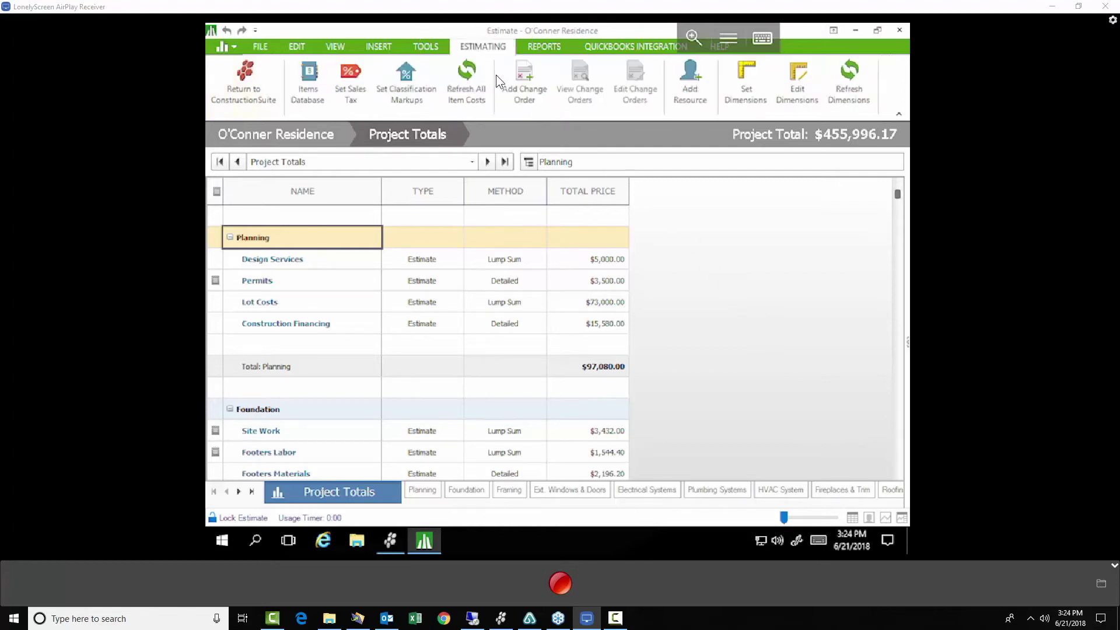
click(793, 73)
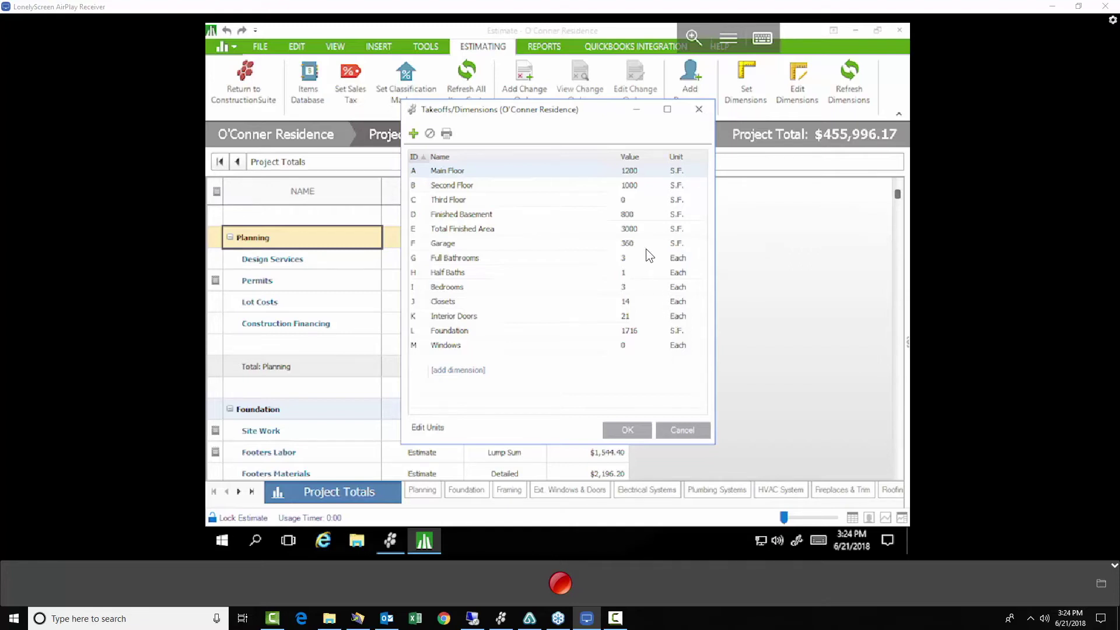
click(644, 173)
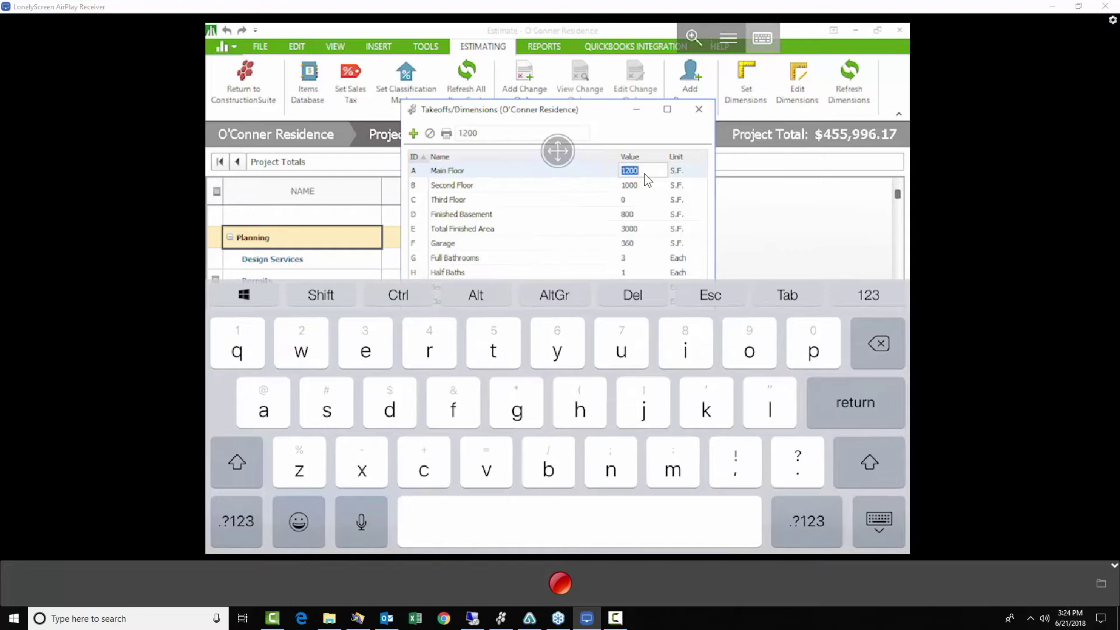
text(1)
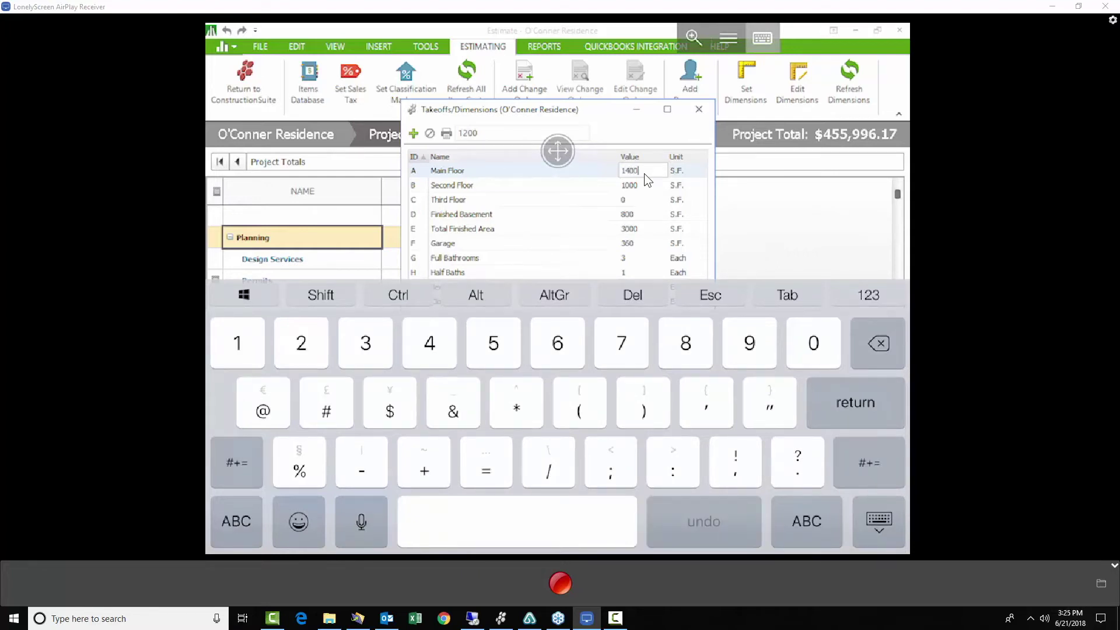
key(Return)
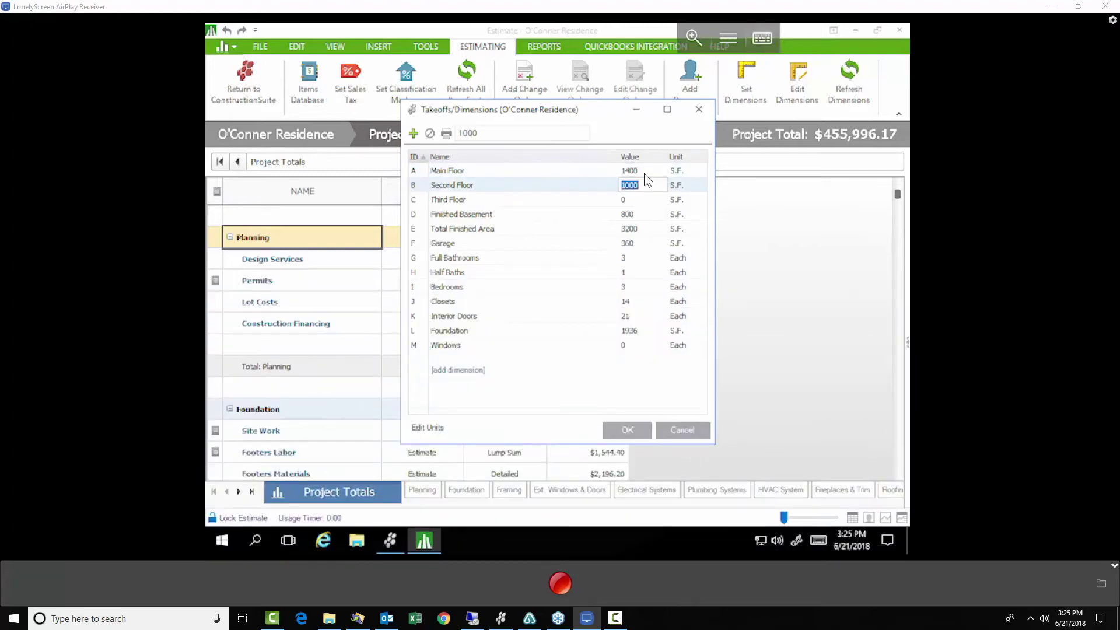
key(Escape)
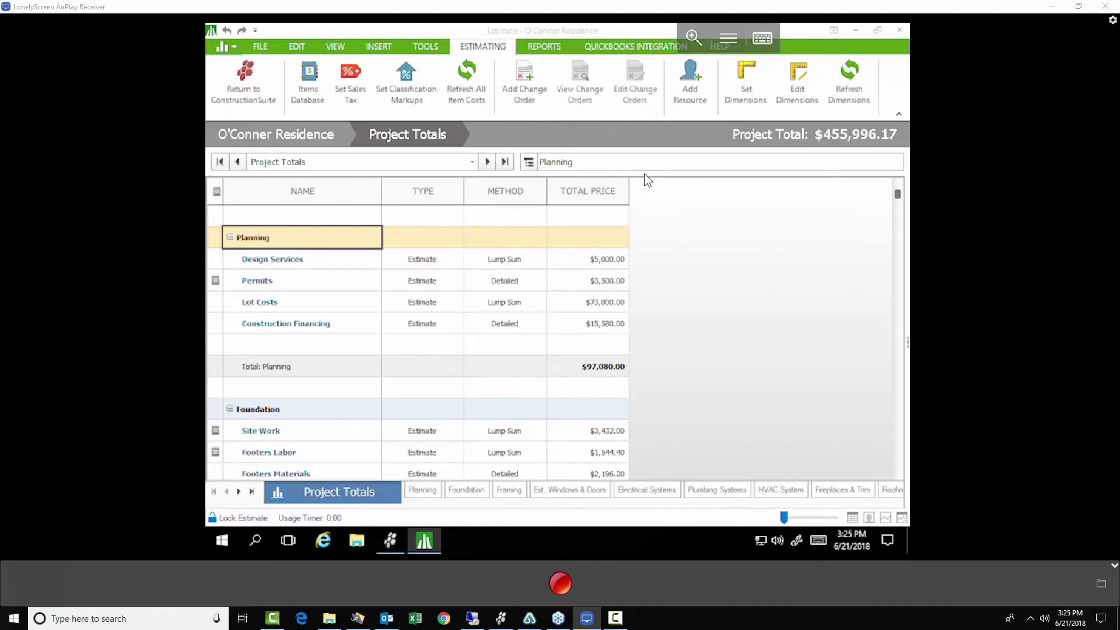
Look through the line items, quantities and costs on the estimate's Foundation and Framing sheets.
key(F2)
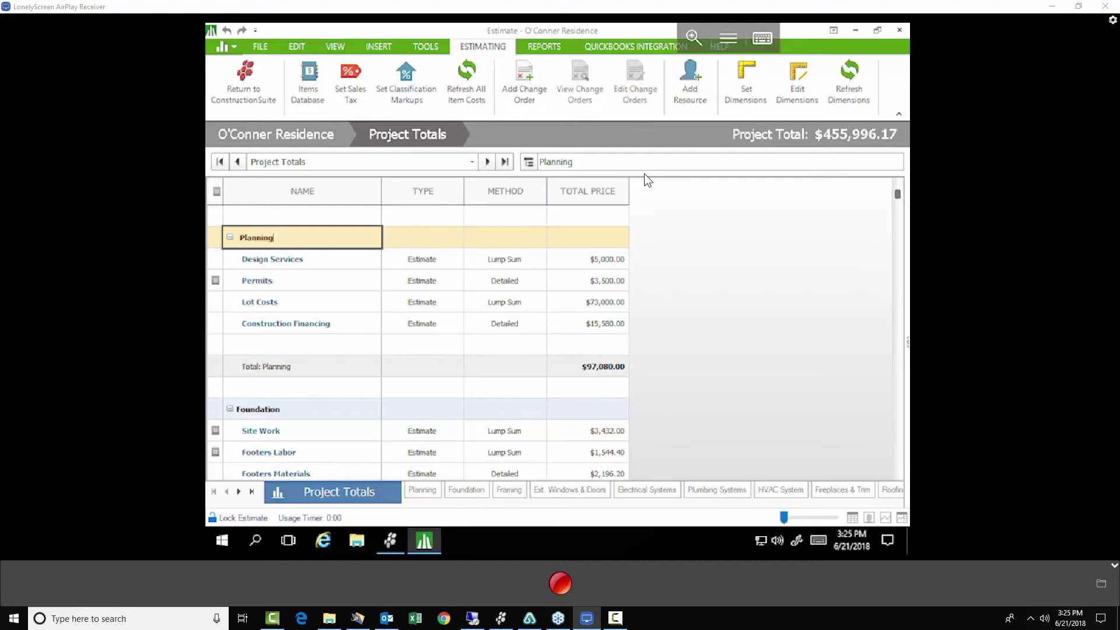
text(Site Work)
key(Return)
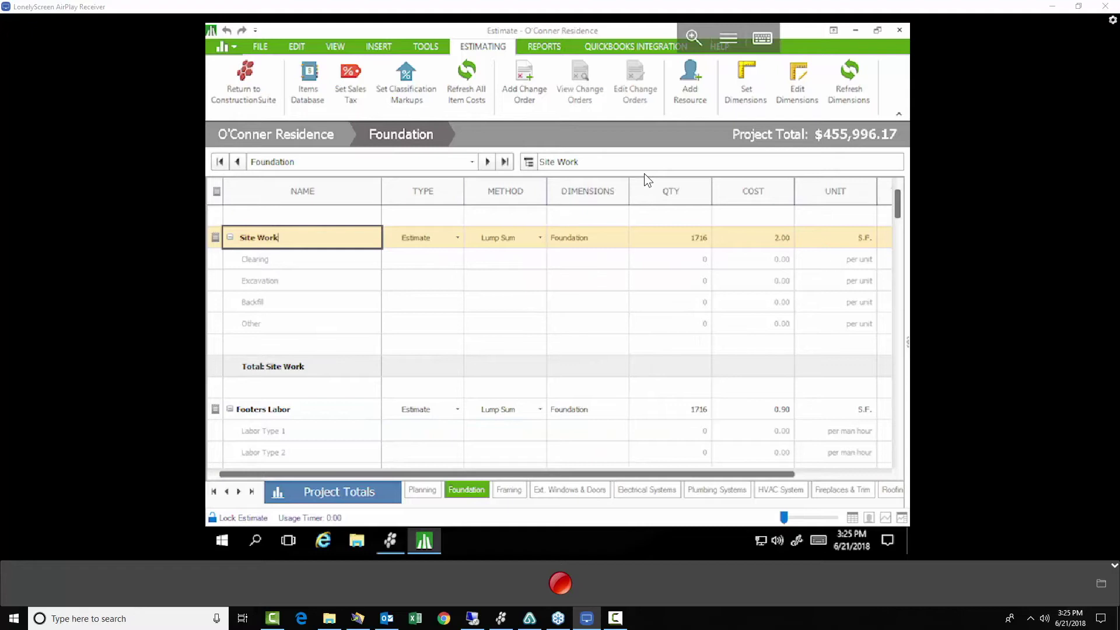
scroll(644, 173, down, 3)
scroll(644, 173, down, 3)
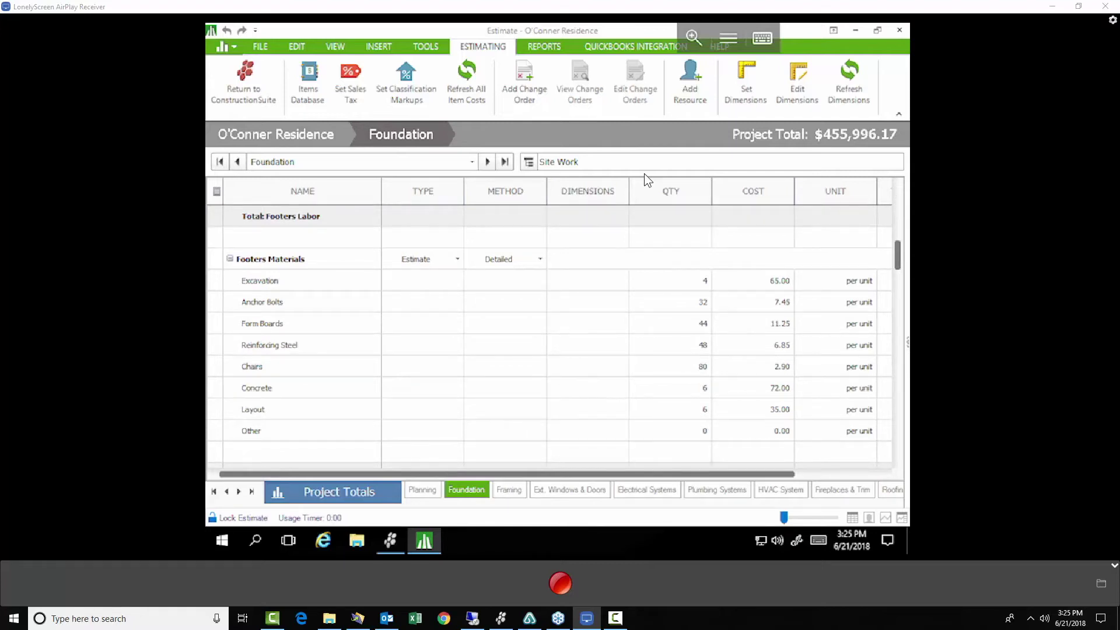
scroll(644, 173, down, 3)
scroll(645, 173, down, 3)
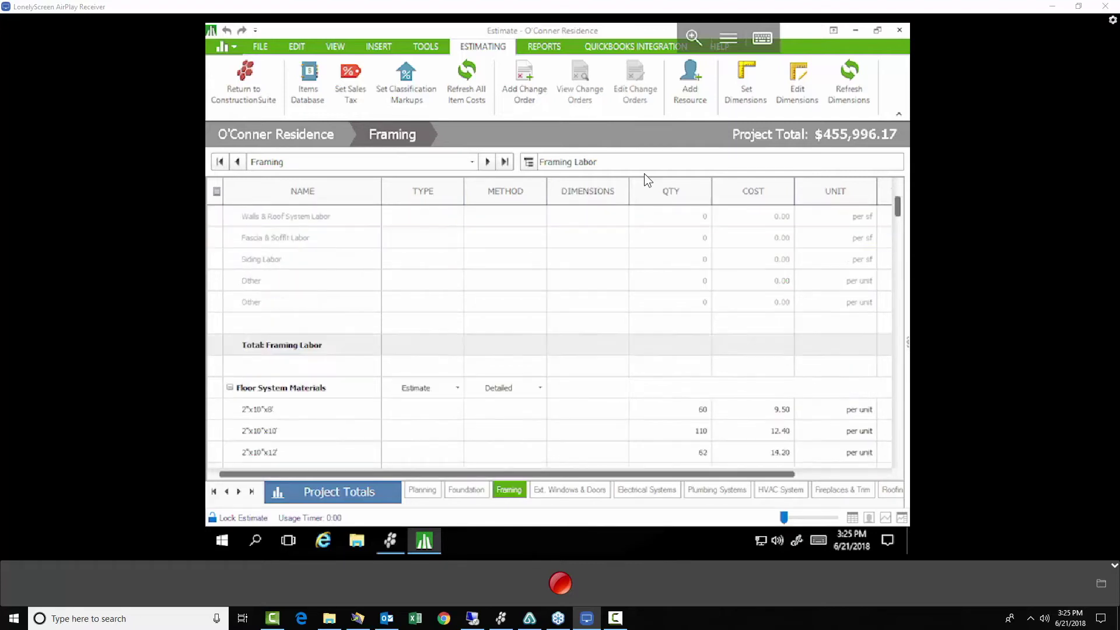
scroll(644, 173, down, 5)
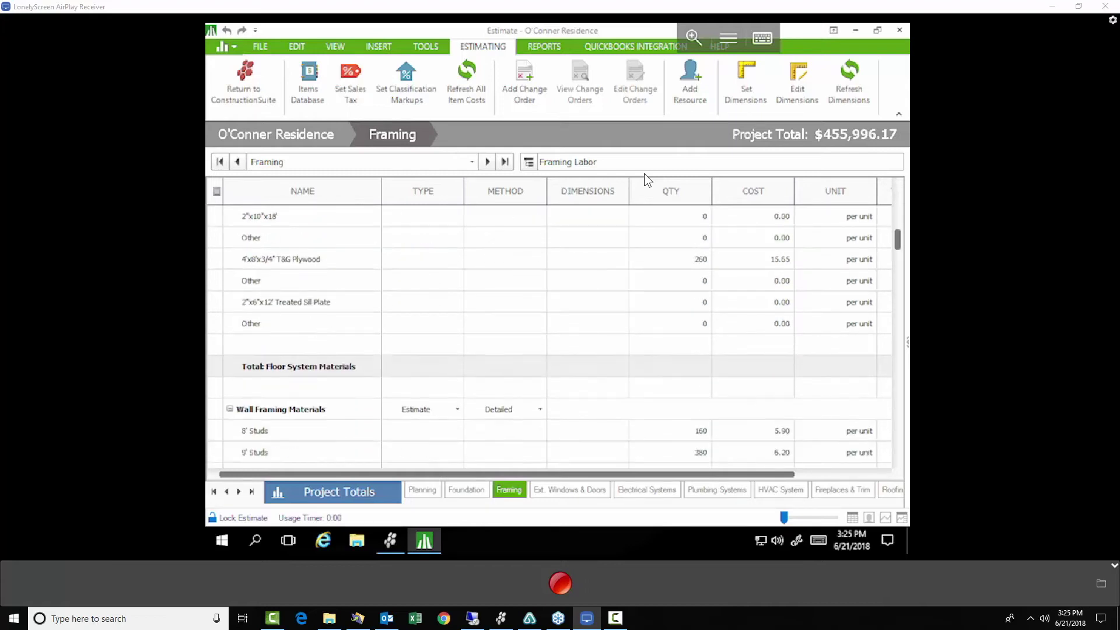
scroll(645, 174, down, 3)
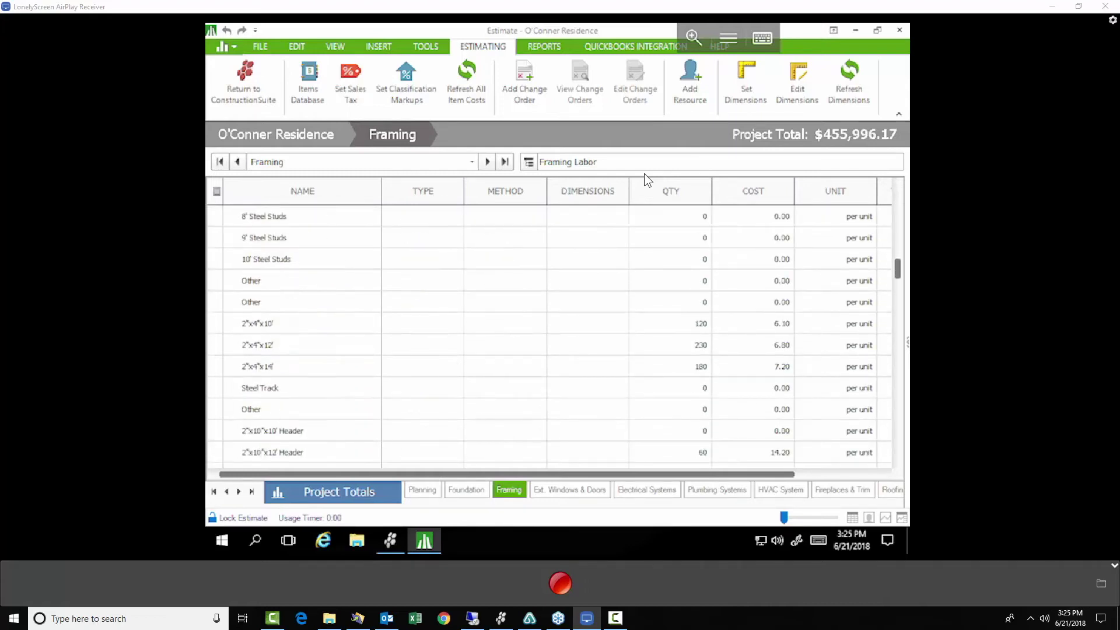
scroll(644, 173, down, 2)
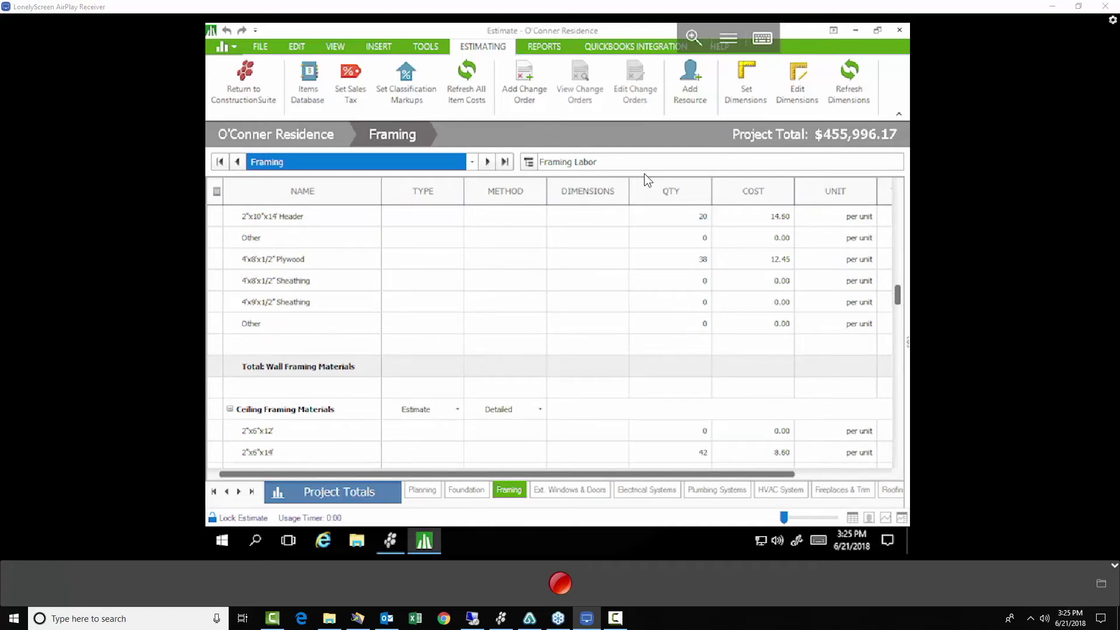
Go to the Interior Trim & Stairs sheet of the estimate and review the Interior Doors line items.
key(alt+Down)
scroll(644, 173, down, 1)
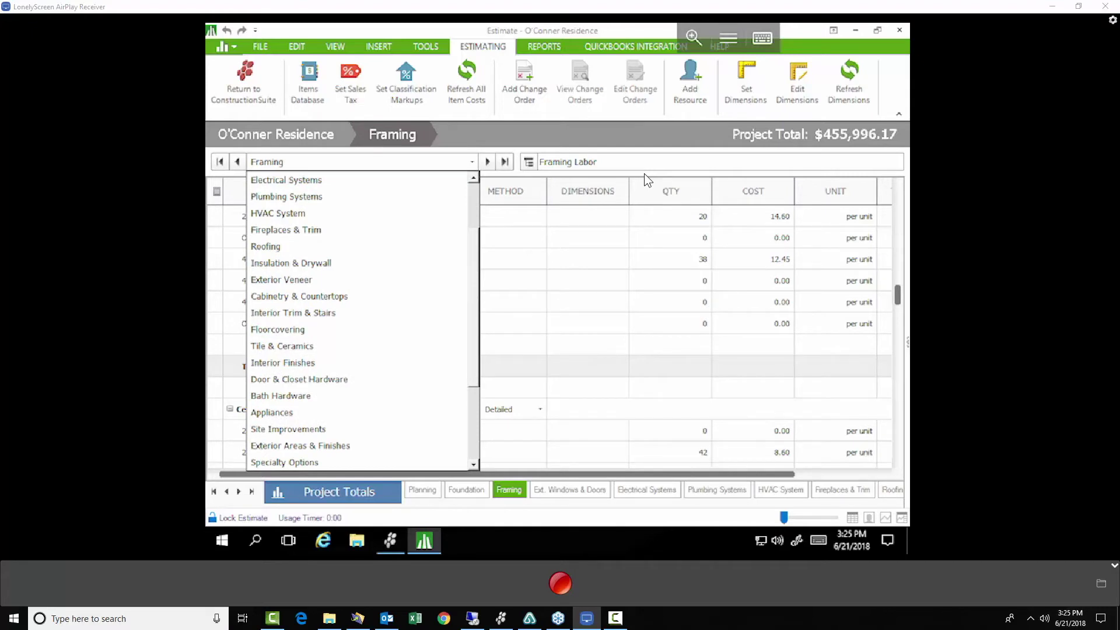
scroll(644, 173, up, 2)
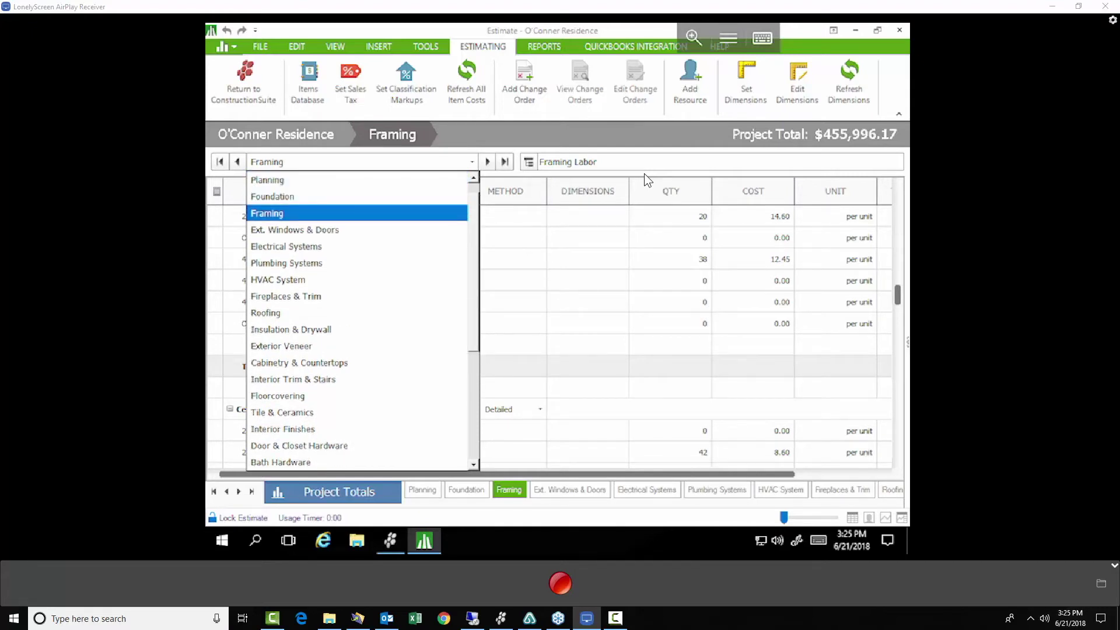
scroll(645, 173, down, 1)
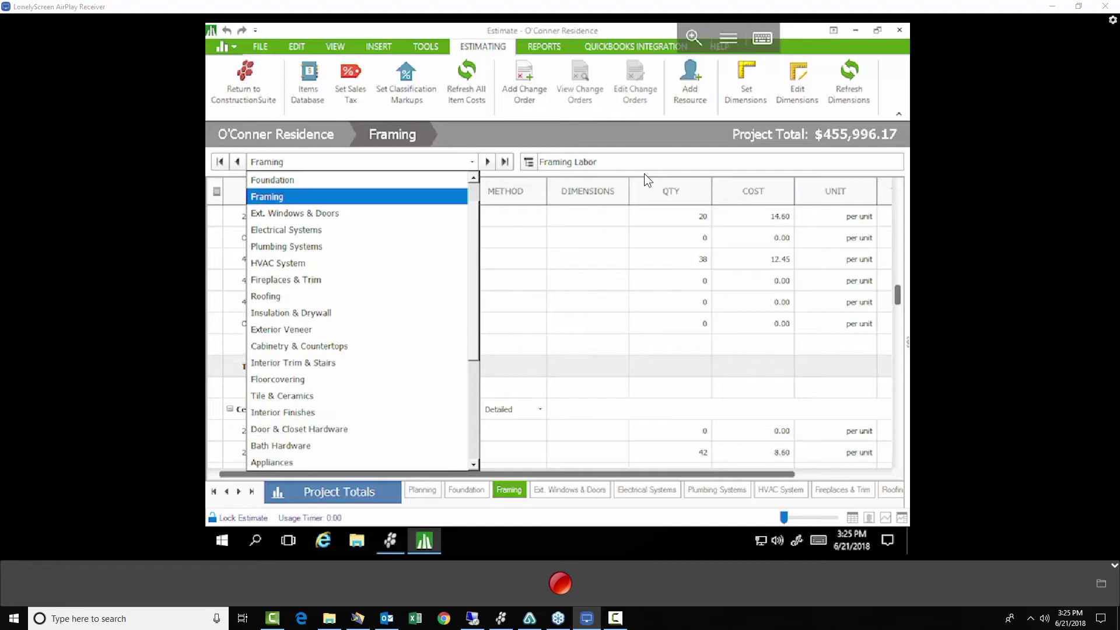
click(288, 364)
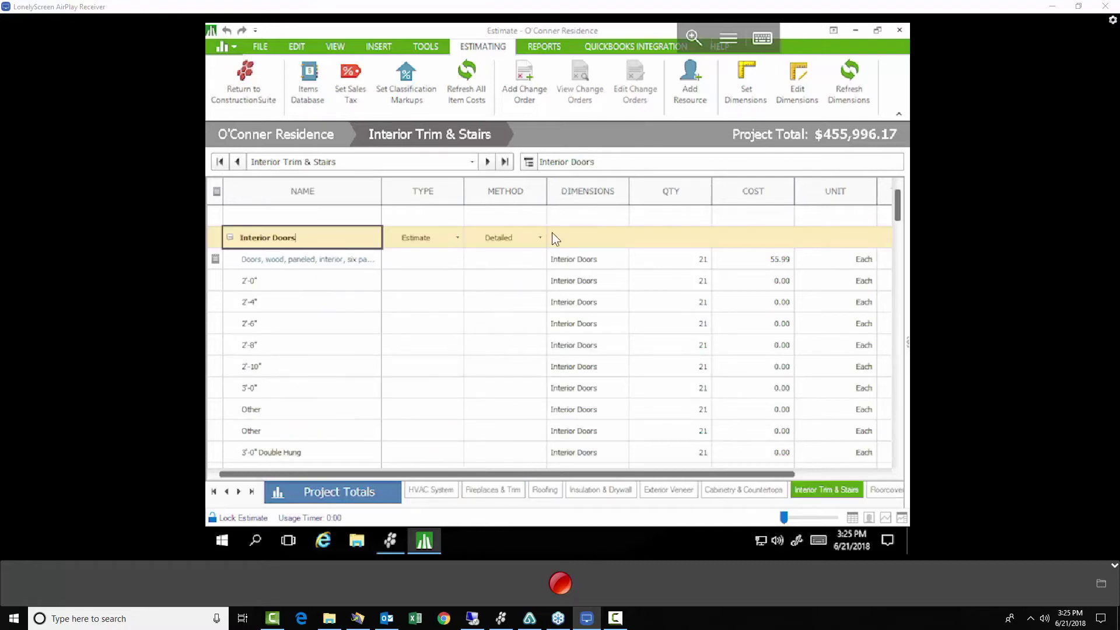
scroll(606, 352, down, 1)
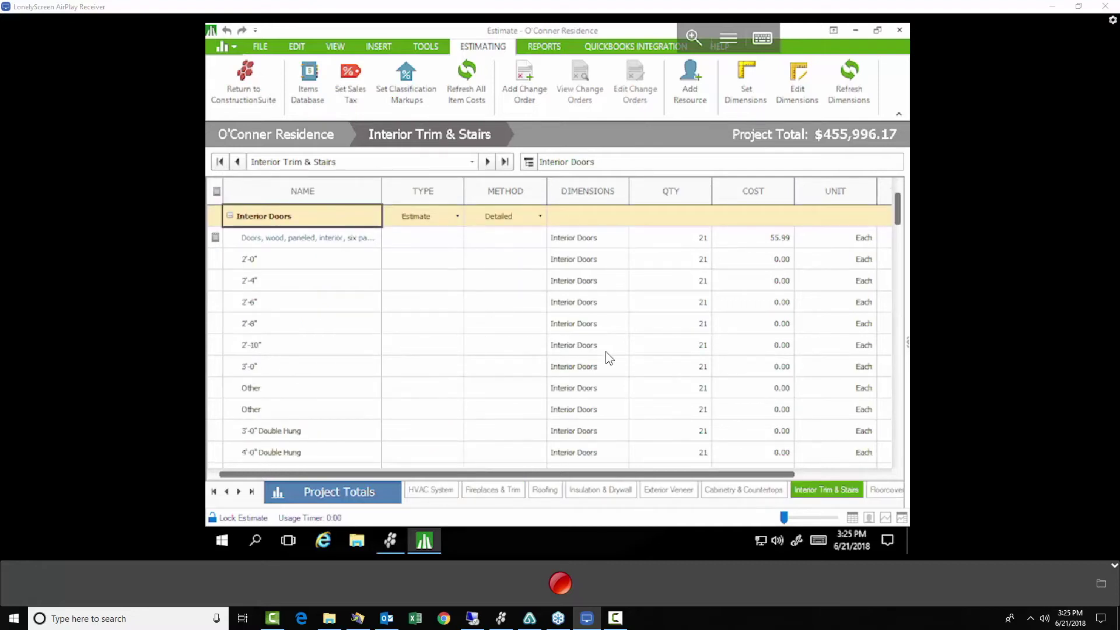
scroll(606, 358, down, 1)
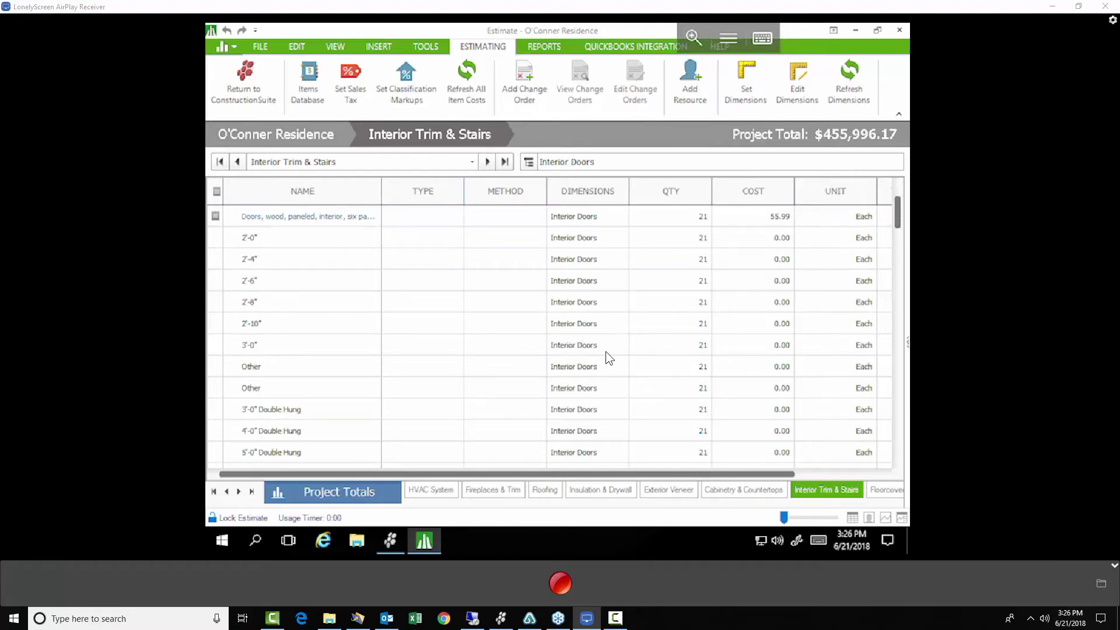
Open the takeoffs and dimensions from the interior doors lines and inspect the formula behind the Interior Doors value.
double_click(606, 351)
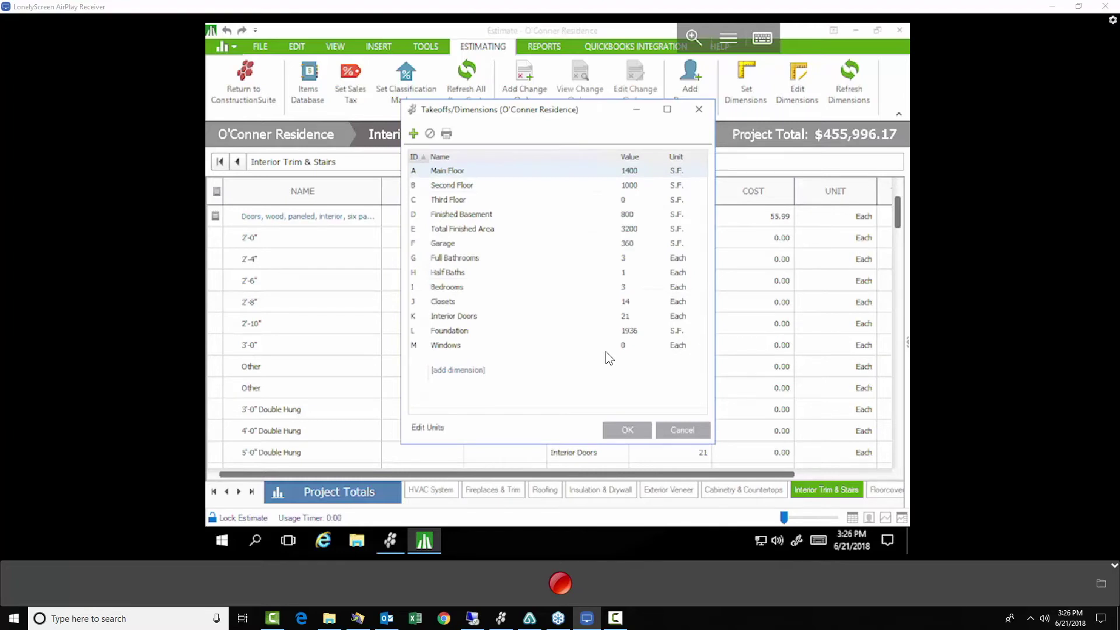
click(635, 317)
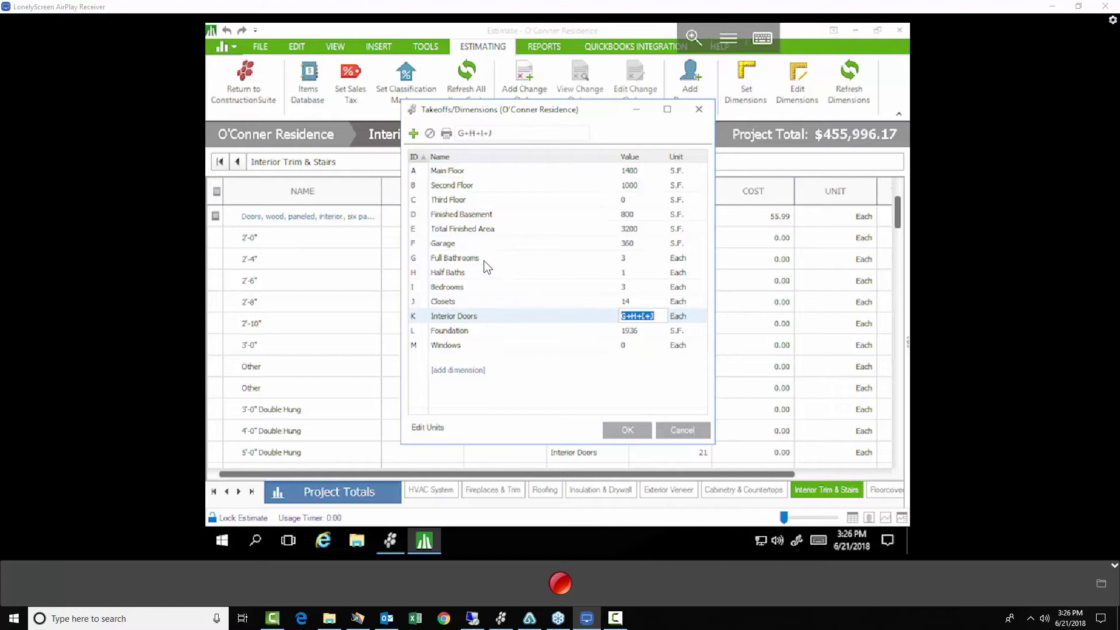
key(ctrl)
key(ctrl)
Inspect the formulas behind the Total Finished Area and Foundation dimension values.
click(650, 228)
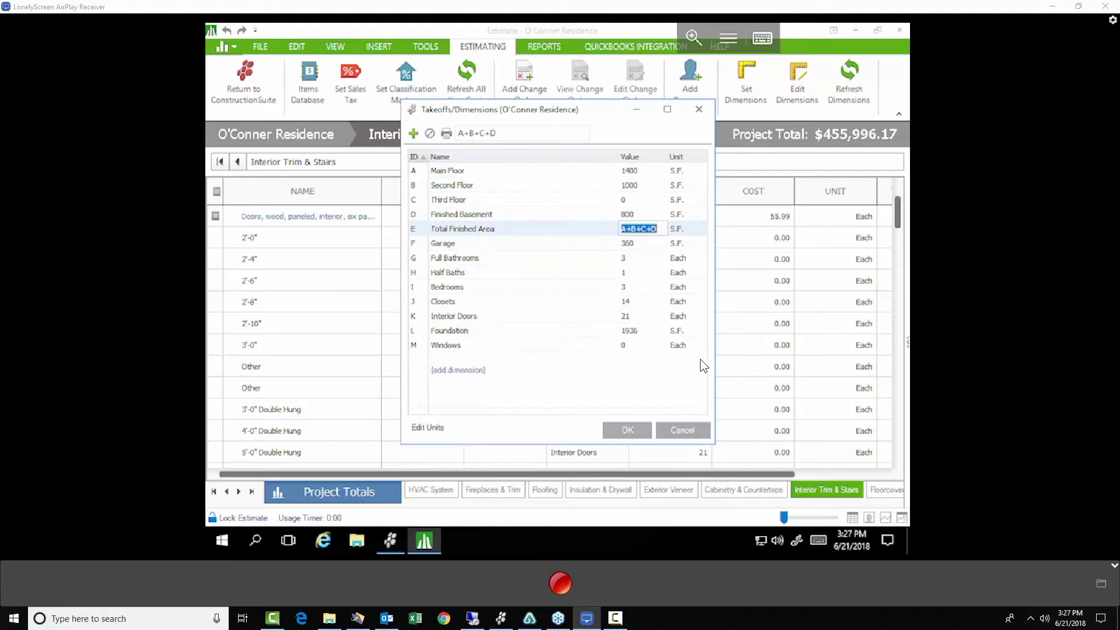
key(Down)
key(Down)
key(Down)
key(Down)
key(Down)
key(Down)
key(Down)
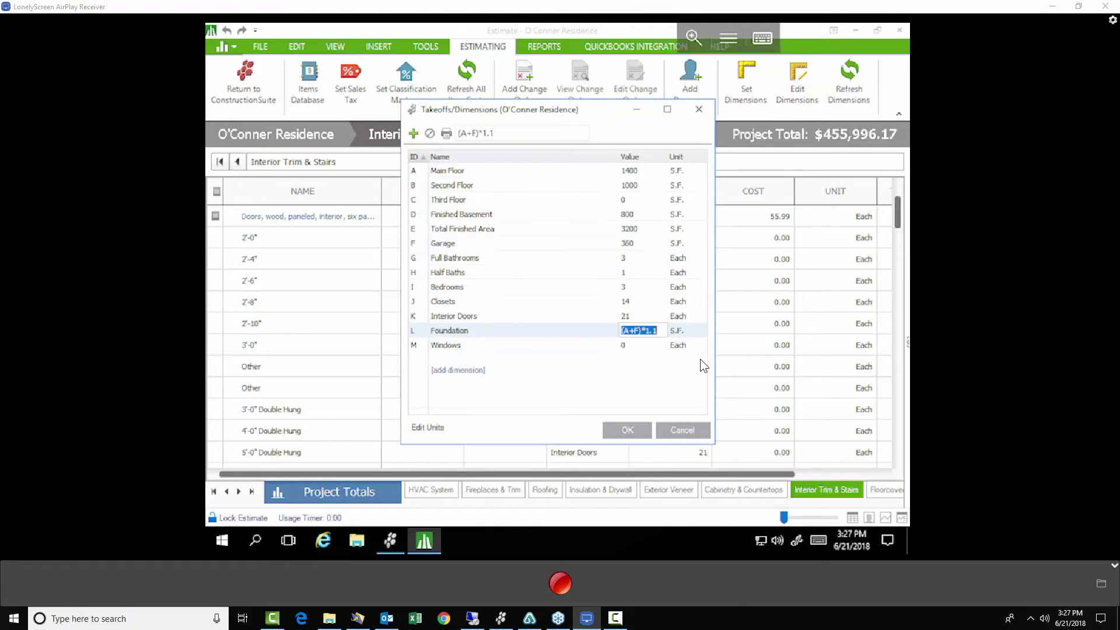
key(End)
key(Left)
key(Left)
key(Left)
Try adding an Interior Walls dimension in S.F. to the project's takeoffs list, and discard the changes.
click(450, 372)
click(458, 369)
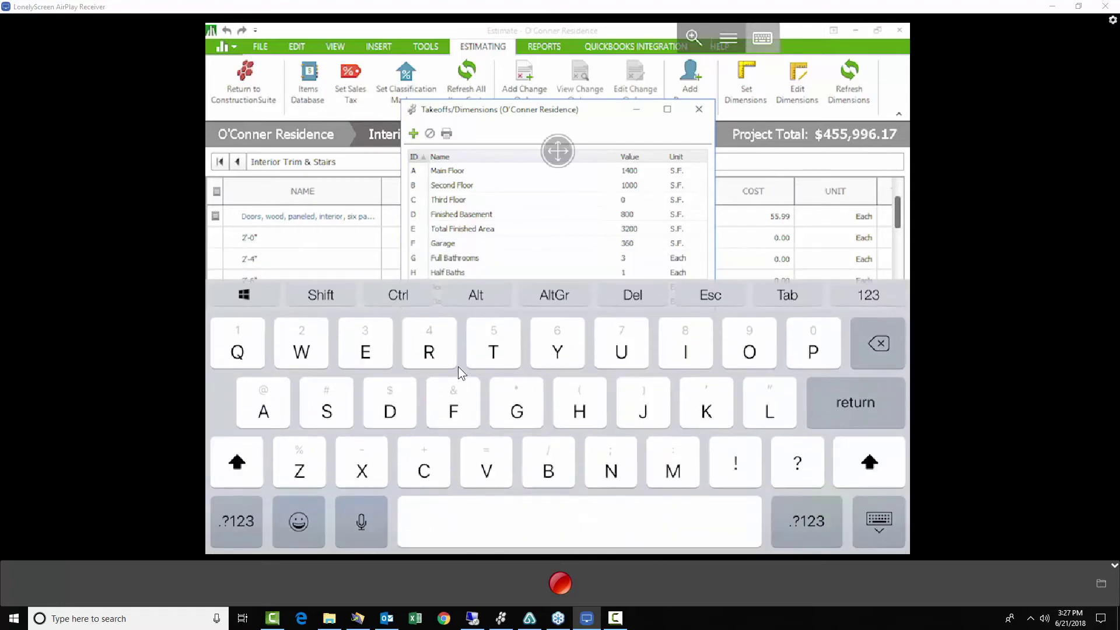
text(I)
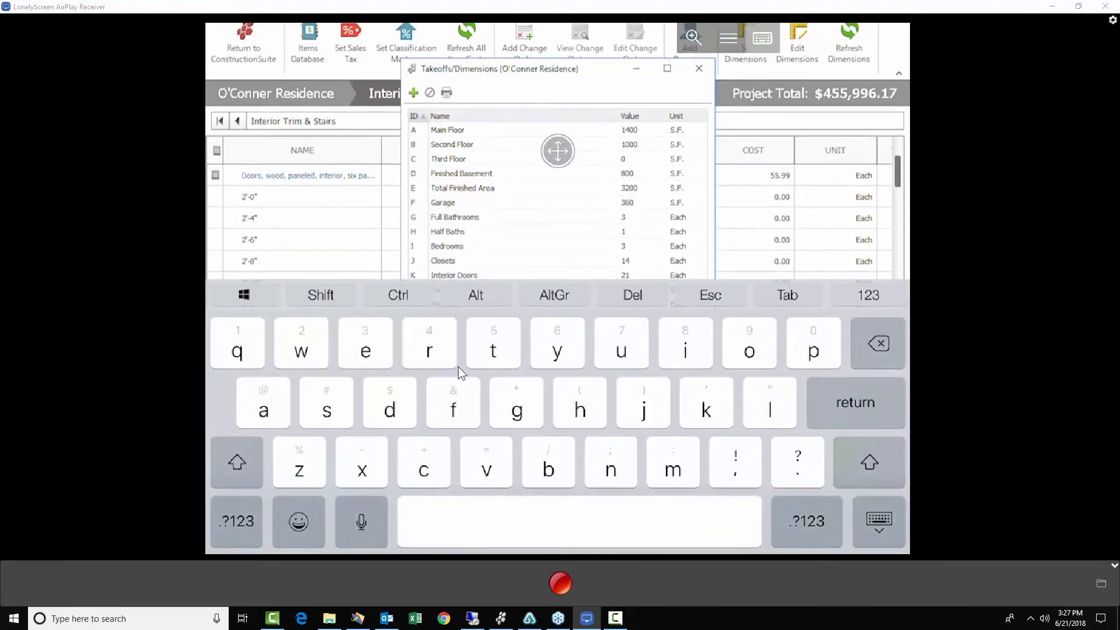
text(nter)
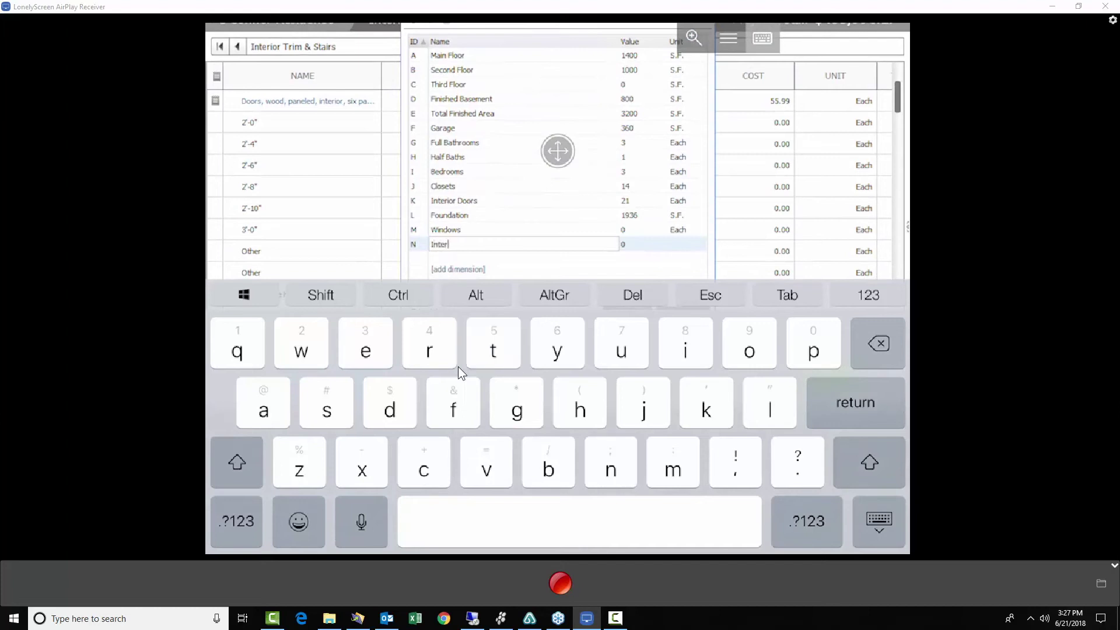
text(ior Walls)
key(Tab)
text(s)
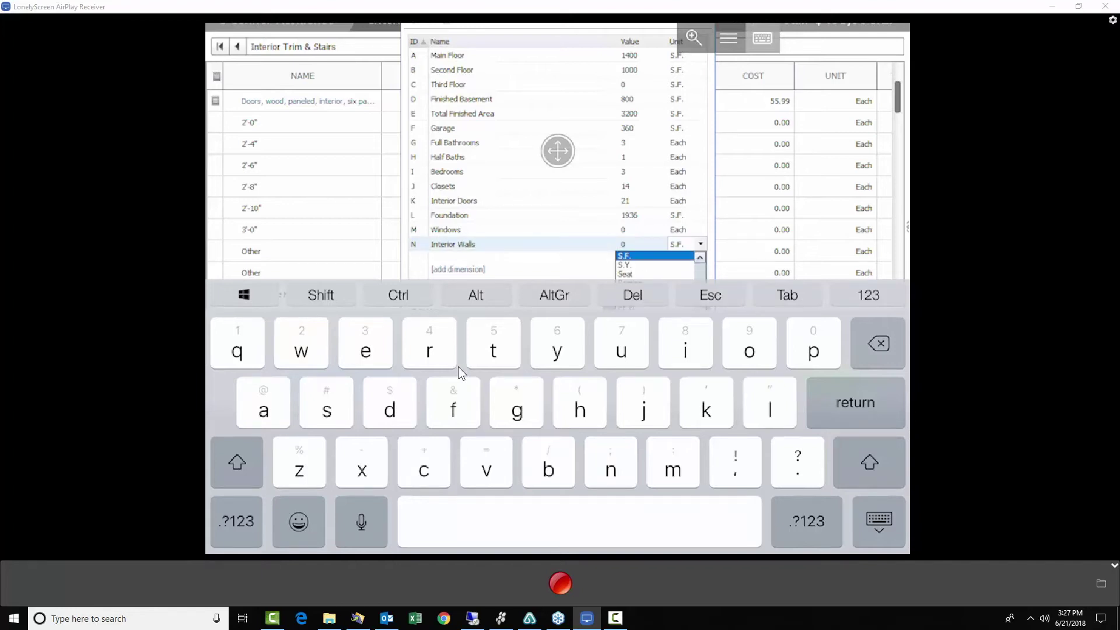
key(Return)
key(BackSpace)
key(BackSpace)
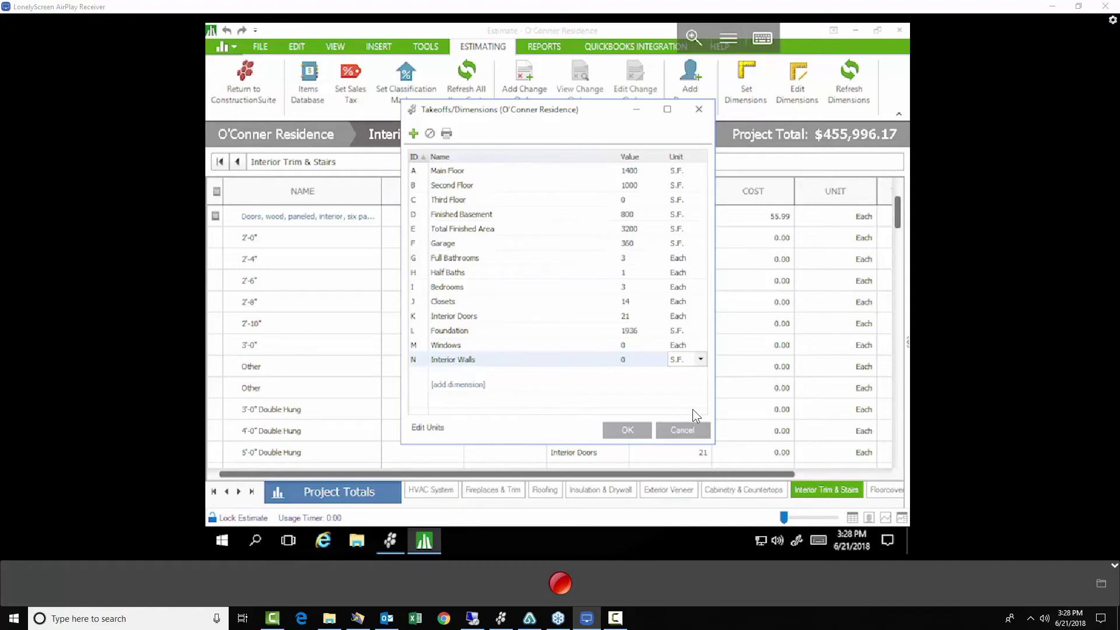
click(683, 430)
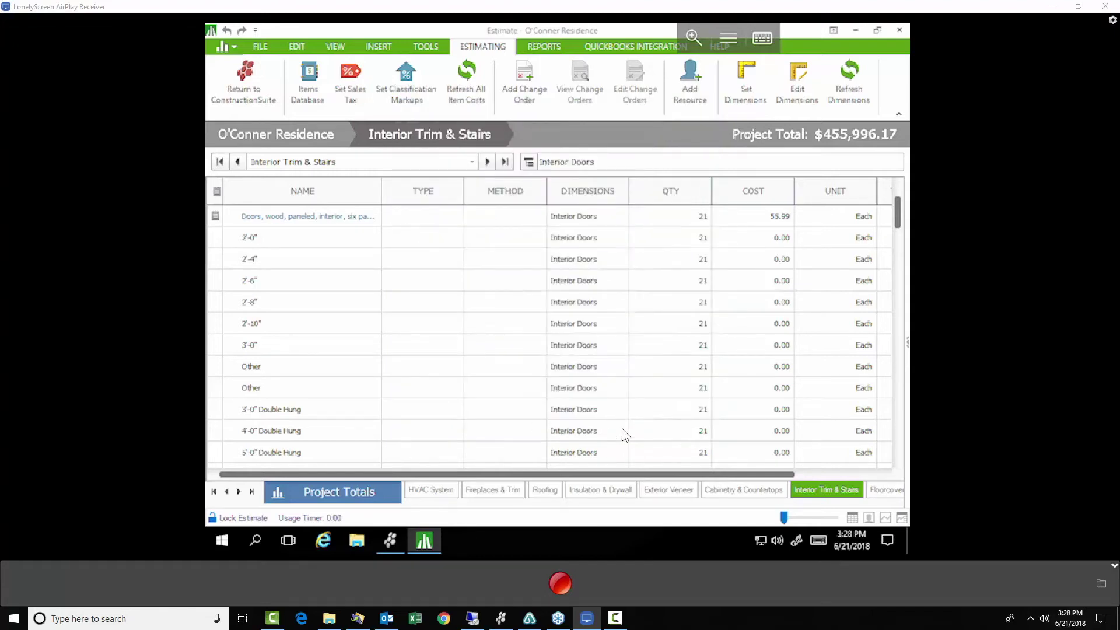
On the Interior Finishes sheet, switch Paint Labor to the Detailed method and apply the Main Floor dimension to all its items.
click(372, 162)
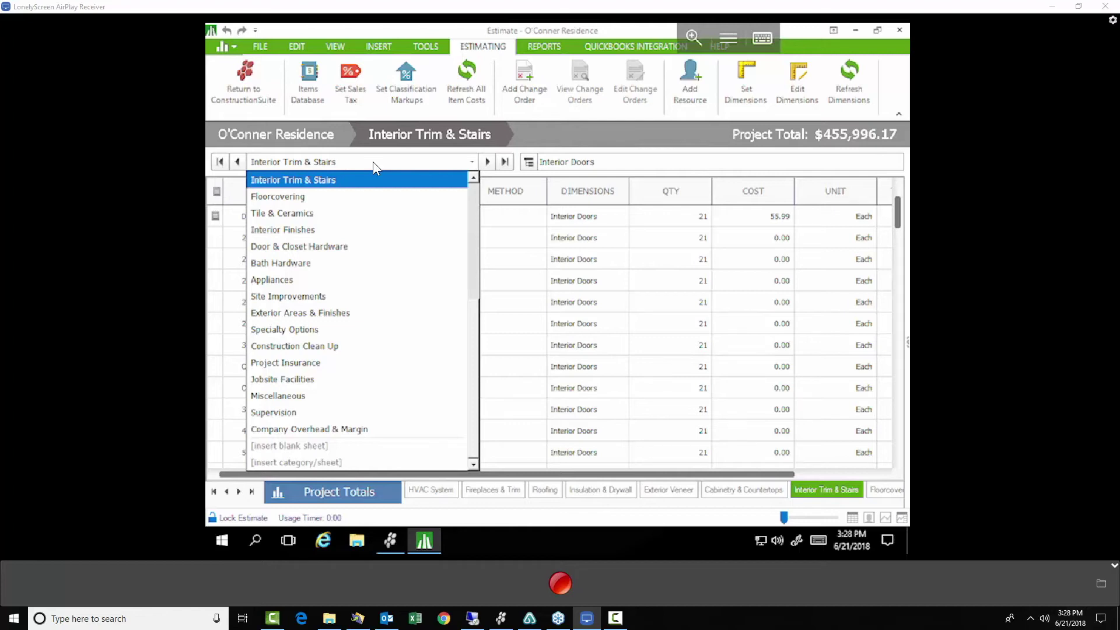
click(284, 231)
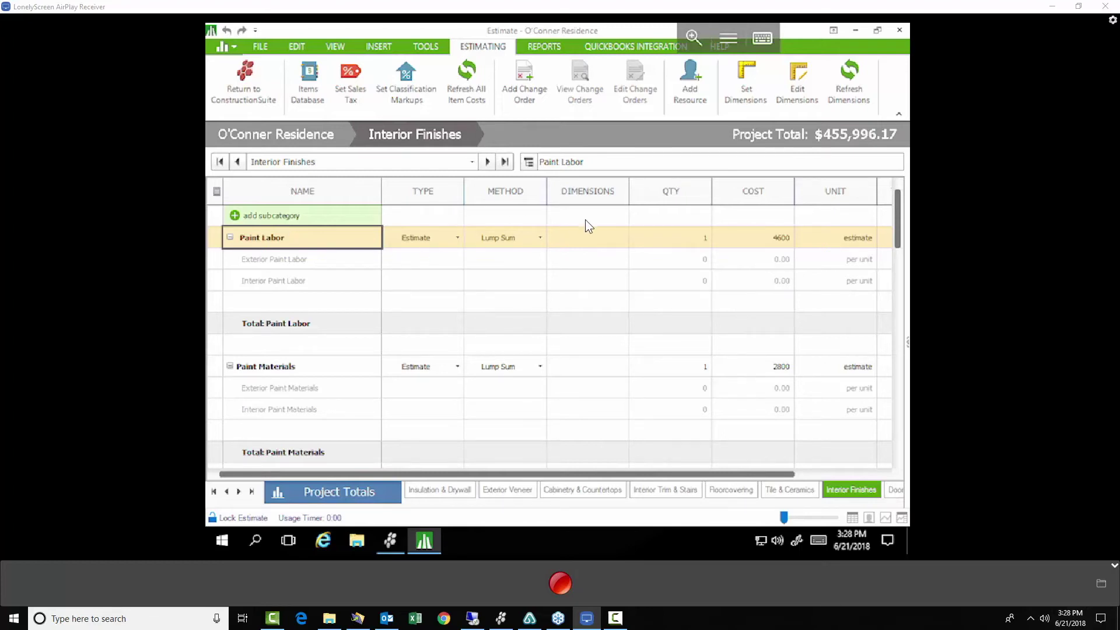
click(601, 234)
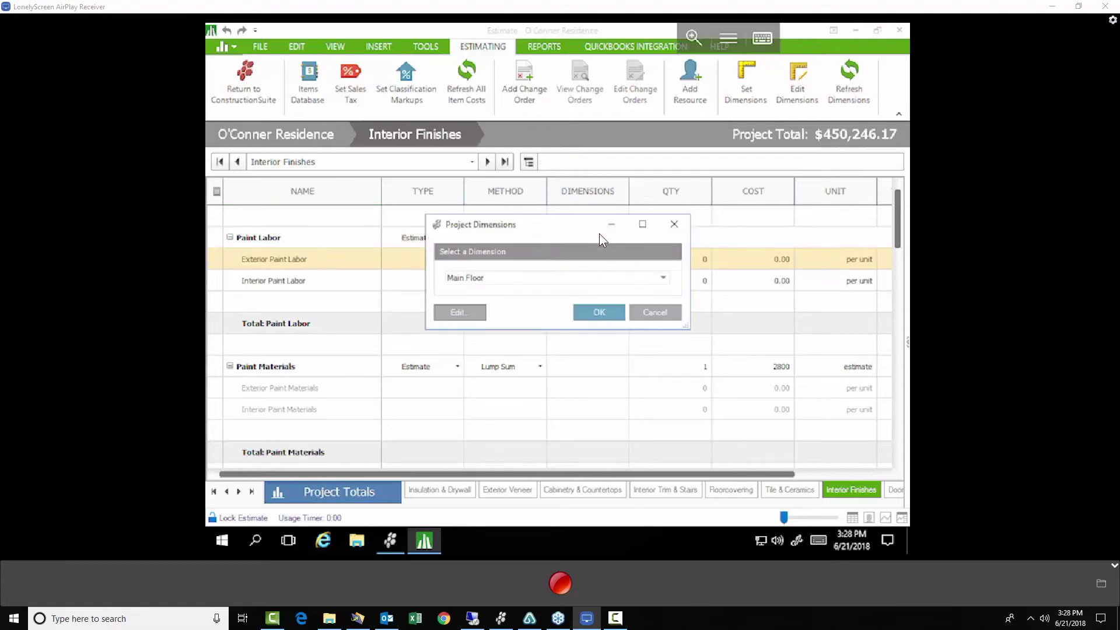
click(516, 277)
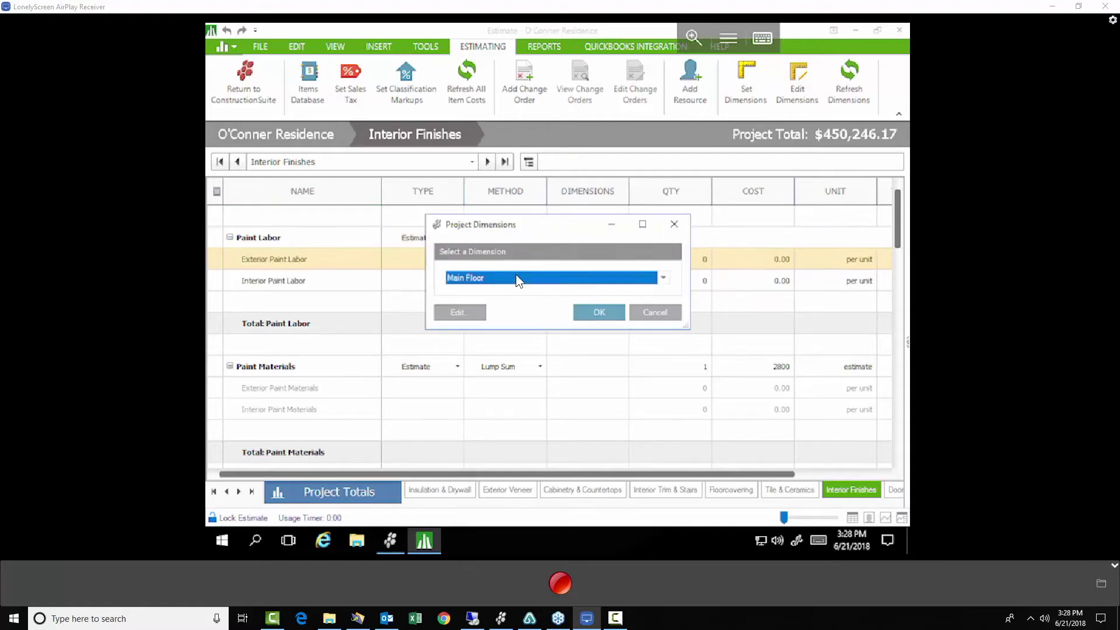
click(516, 278)
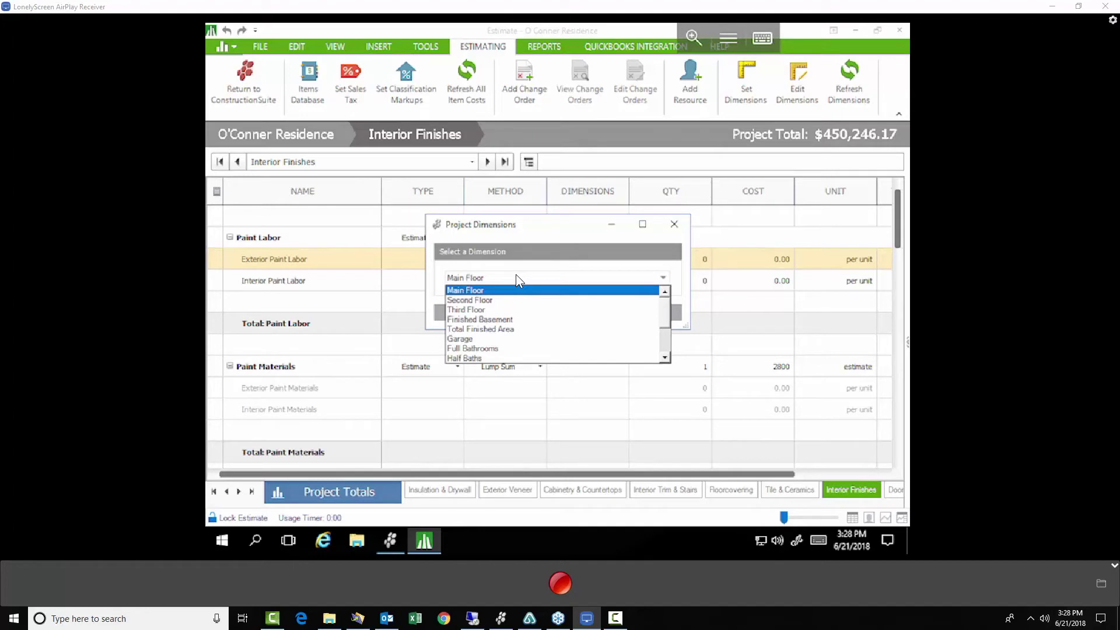
scroll(517, 277, down, 2)
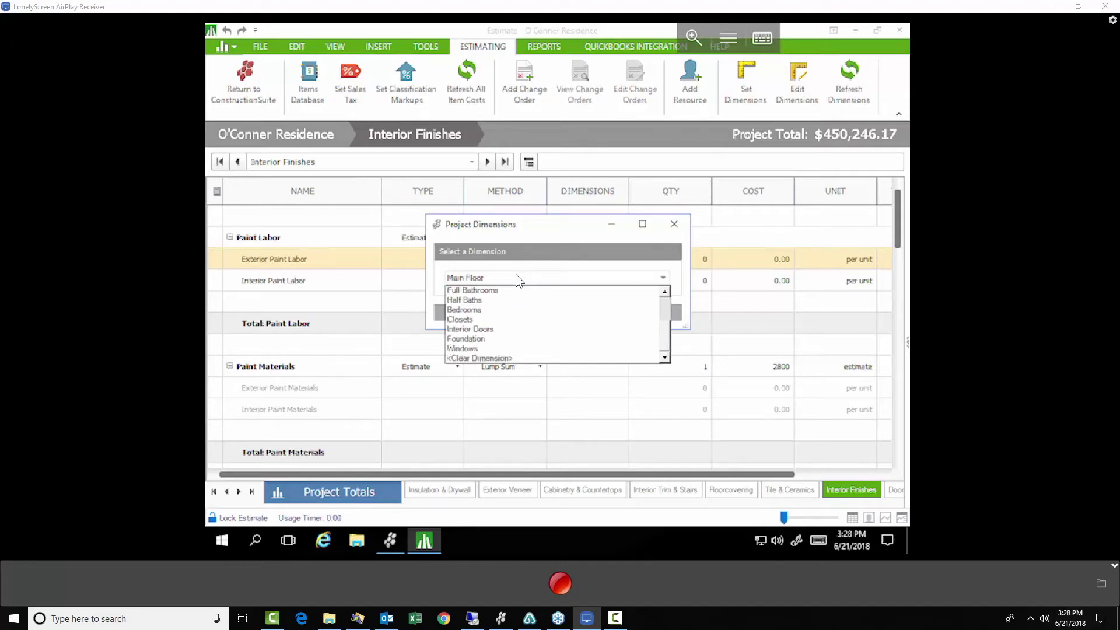
scroll(516, 274, up, 2)
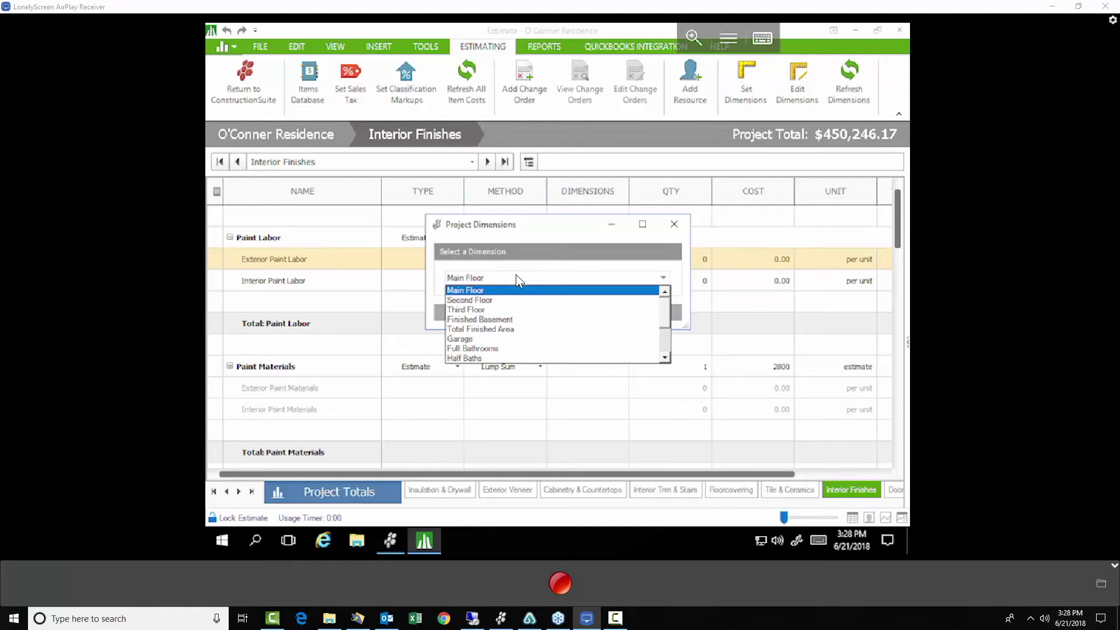
click(516, 274)
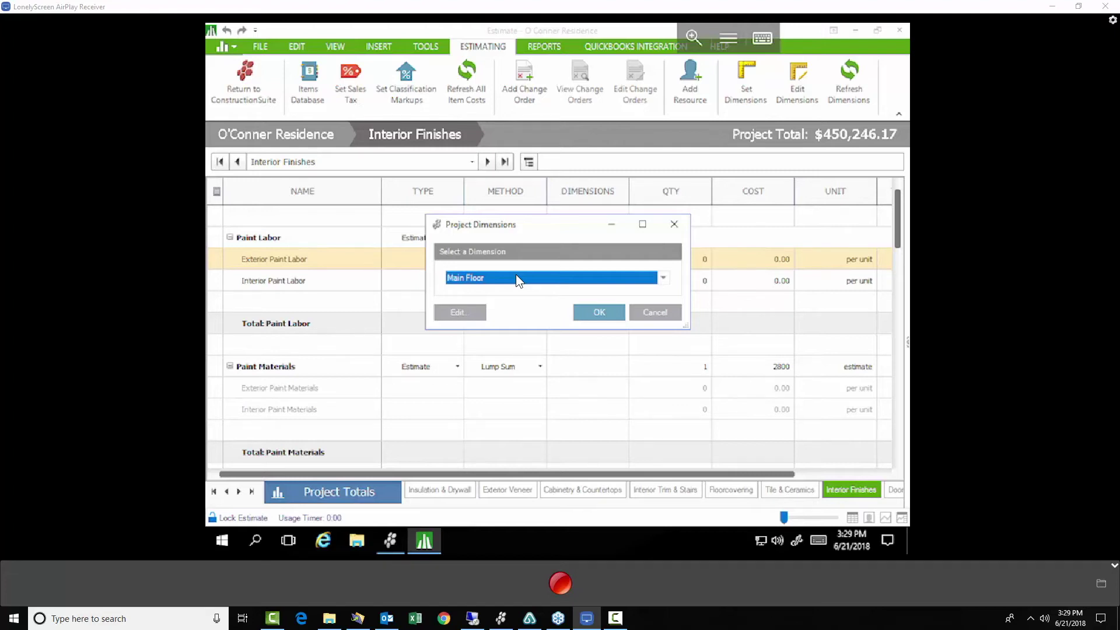
key(Return)
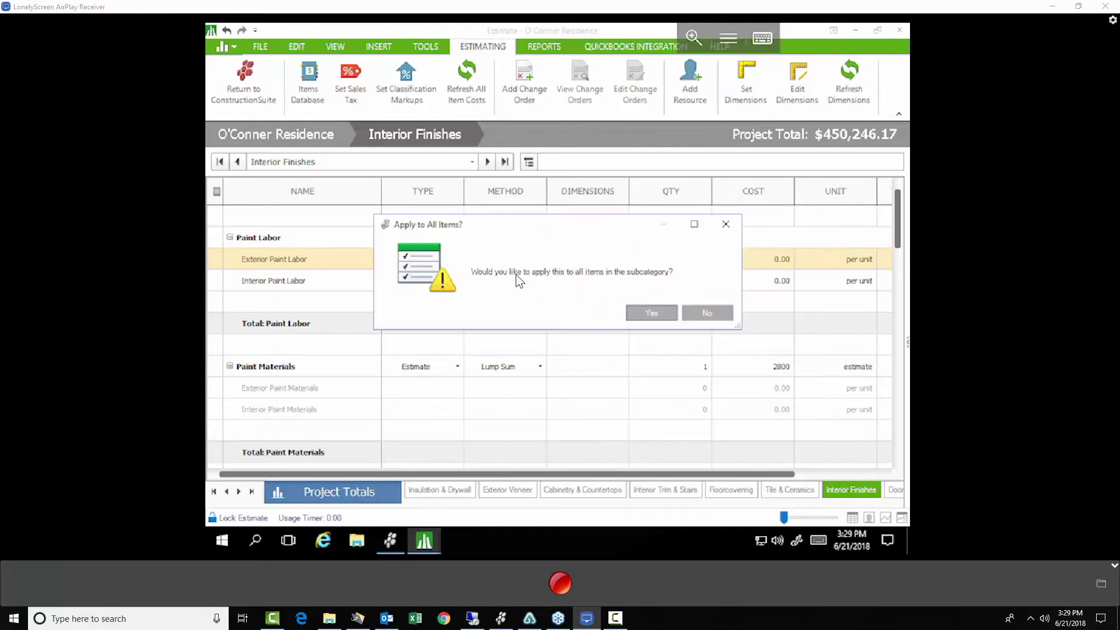
key(Return)
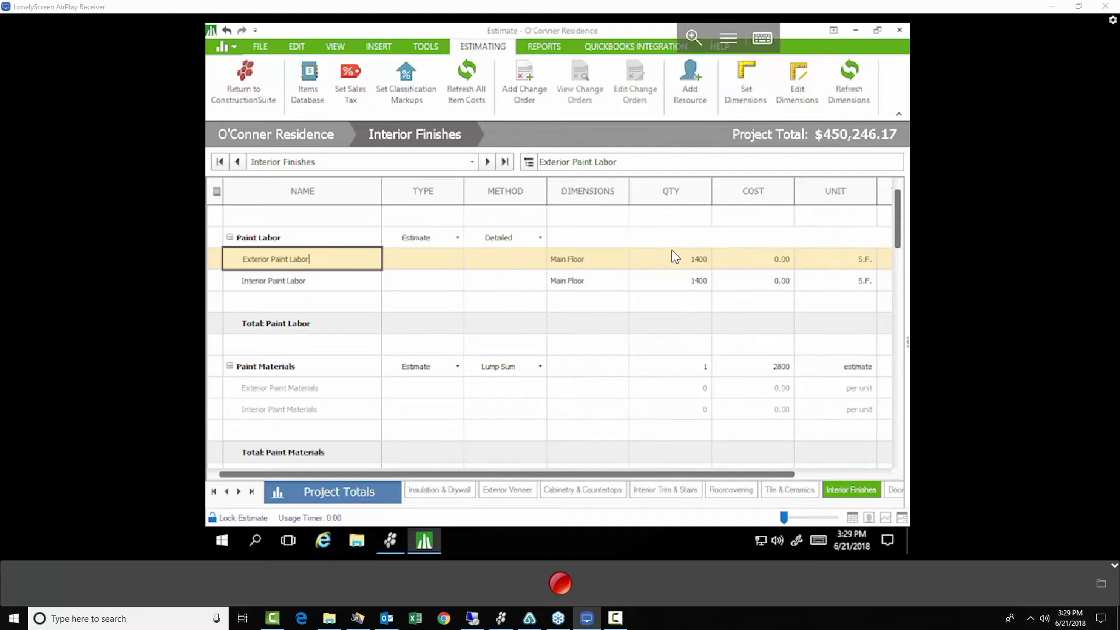
Review the cost, unit and total price of the Exterior Paint Labor line.
click(765, 258)
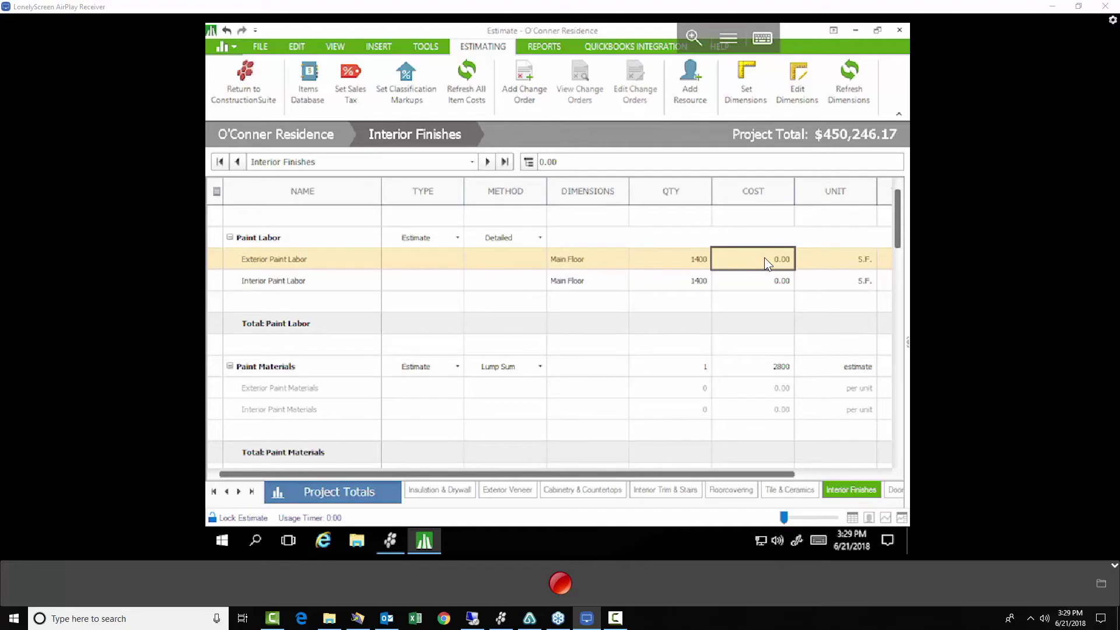
scroll(764, 257, right, 3)
scroll(764, 265, right, 1)
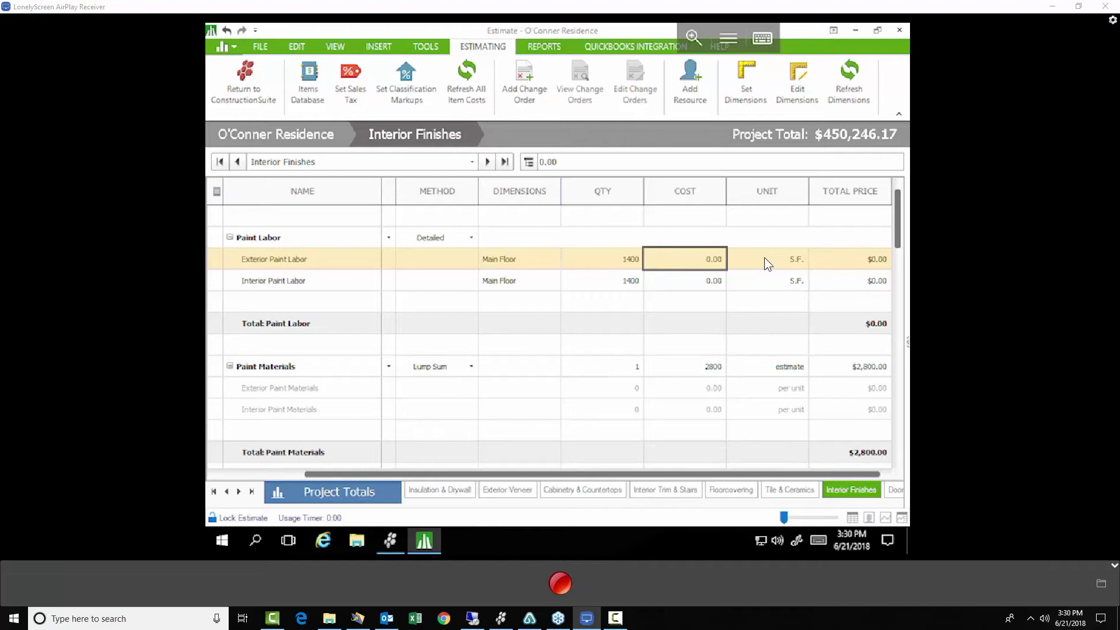
On the Floorcovering sheet, apply the Main Floor dimension to all items in the Hardwood Flooring Labor subcategory.
key(alt+Down)
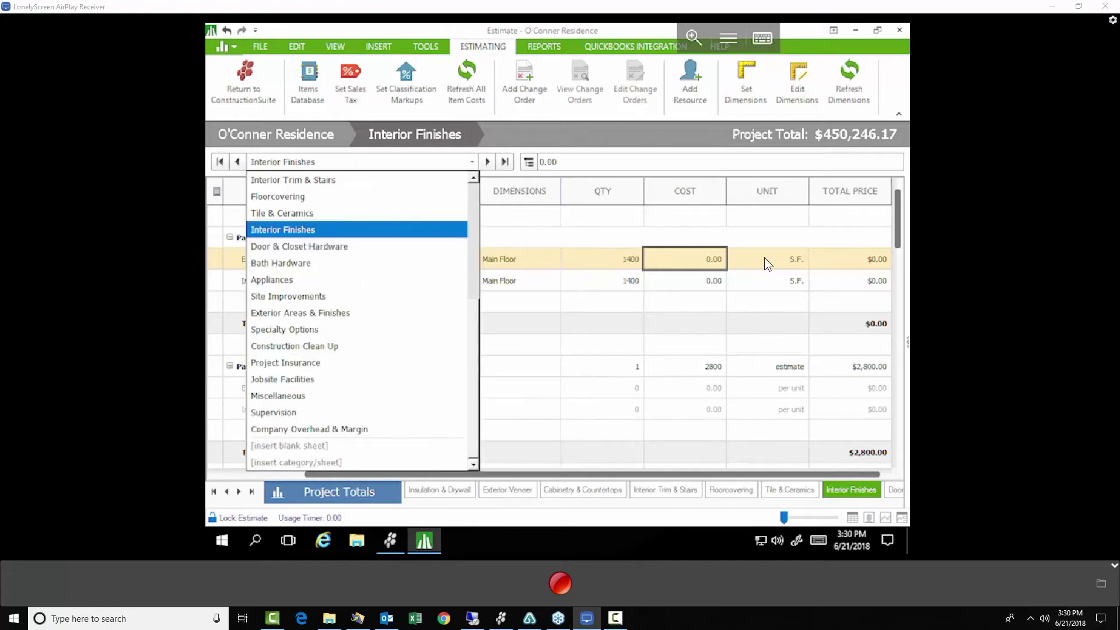
key(Up)
key(Up)
key(Return)
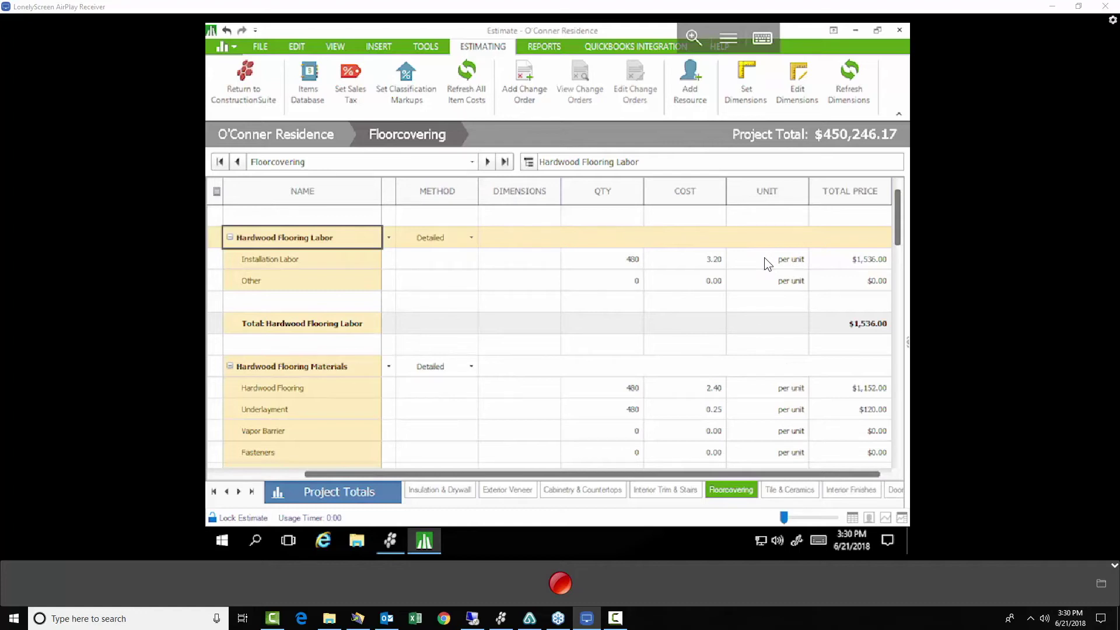
key(Down)
key(ctrl+d)
key(Return)
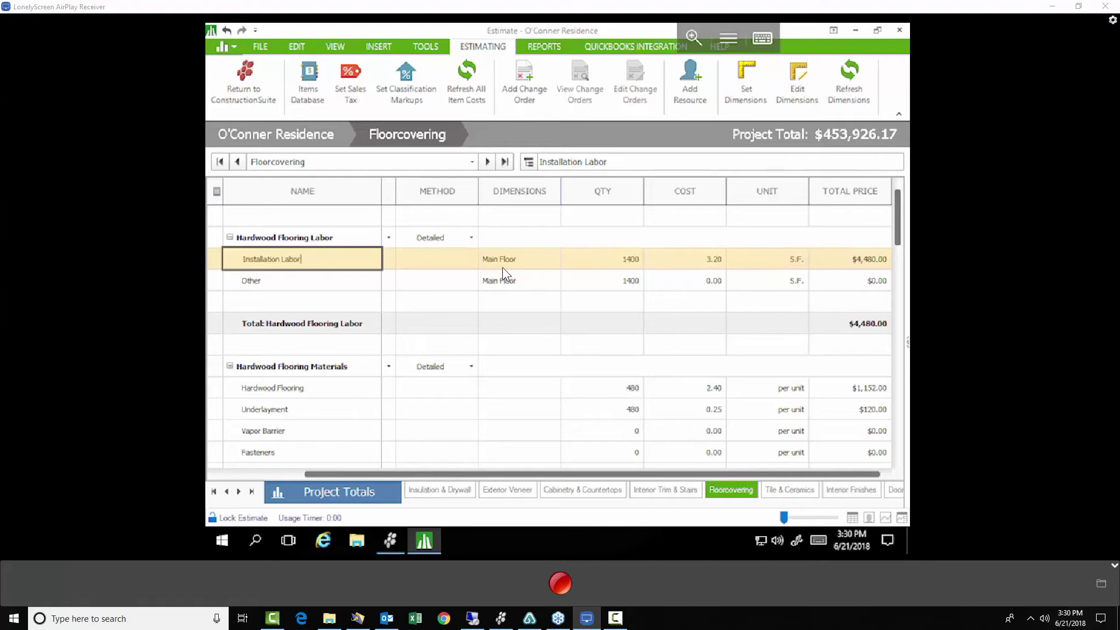
Look over the available customer reports and the paneled wood door's material and labor quotes, and close the items database.
key(ctrl)
key(ctrl)
click(859, 83)
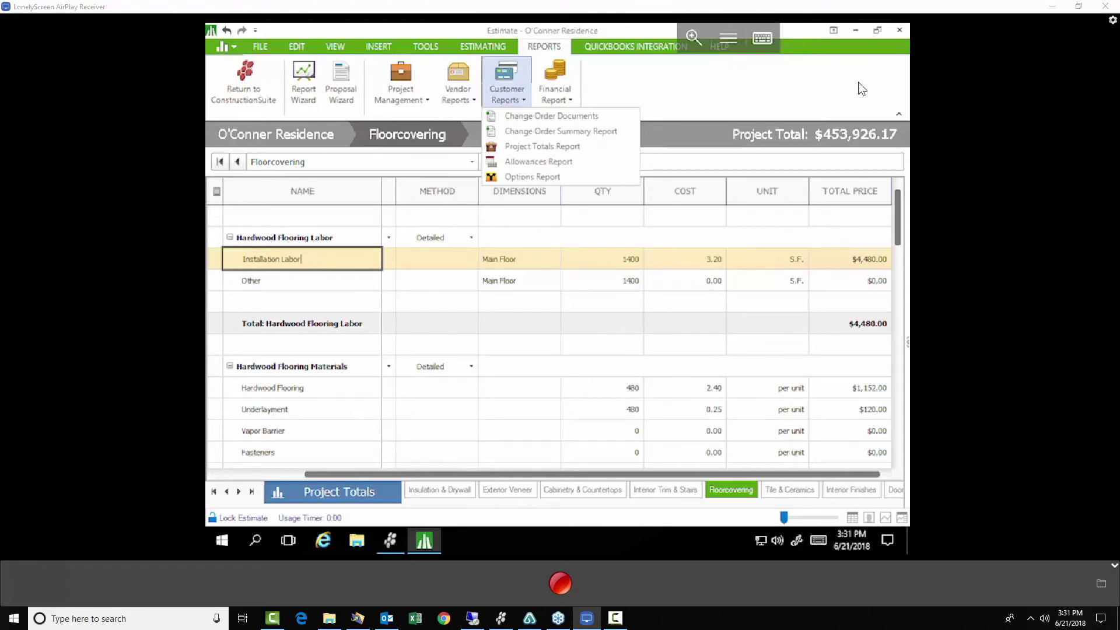
key(Escape)
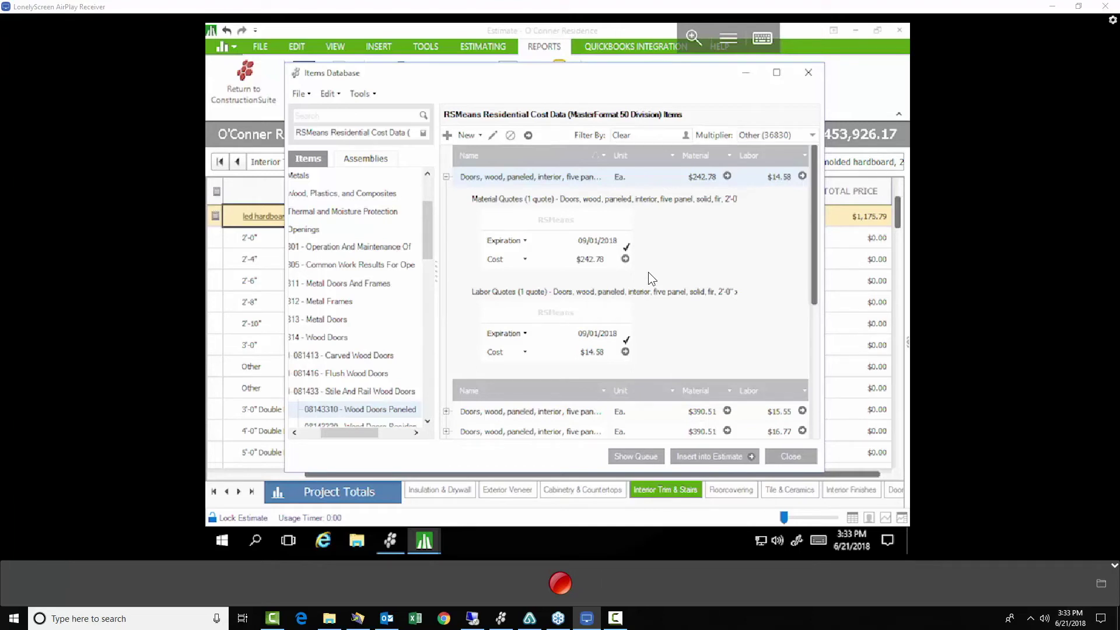
key(Escape)
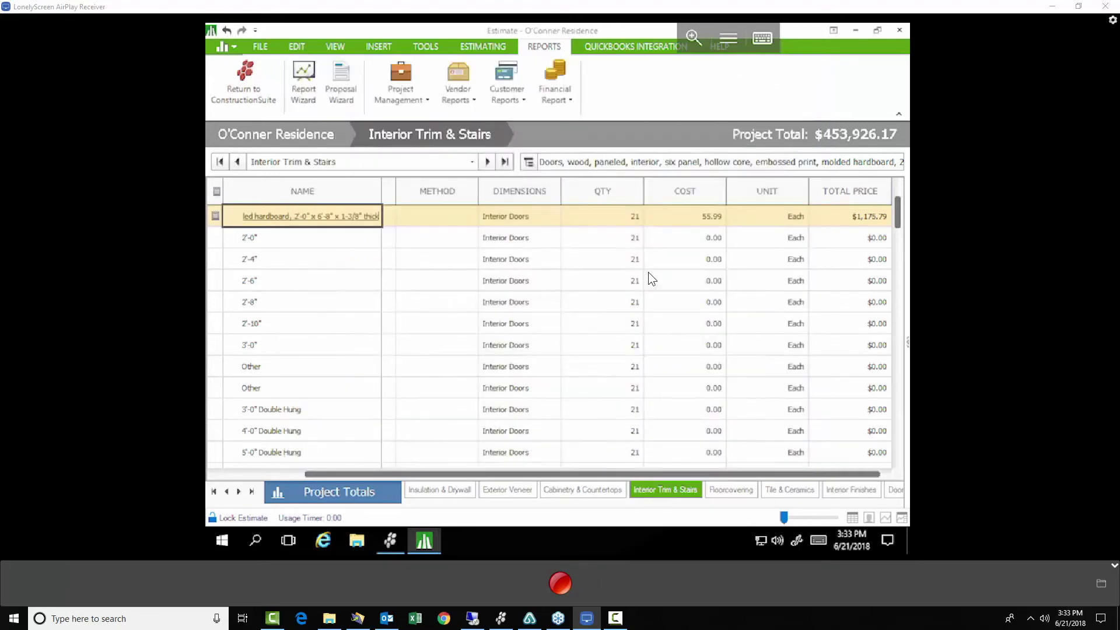
Set the items database cost multiplier to zip code 90210 and refresh the estimate's item costs to their default quotes.
click(482, 51)
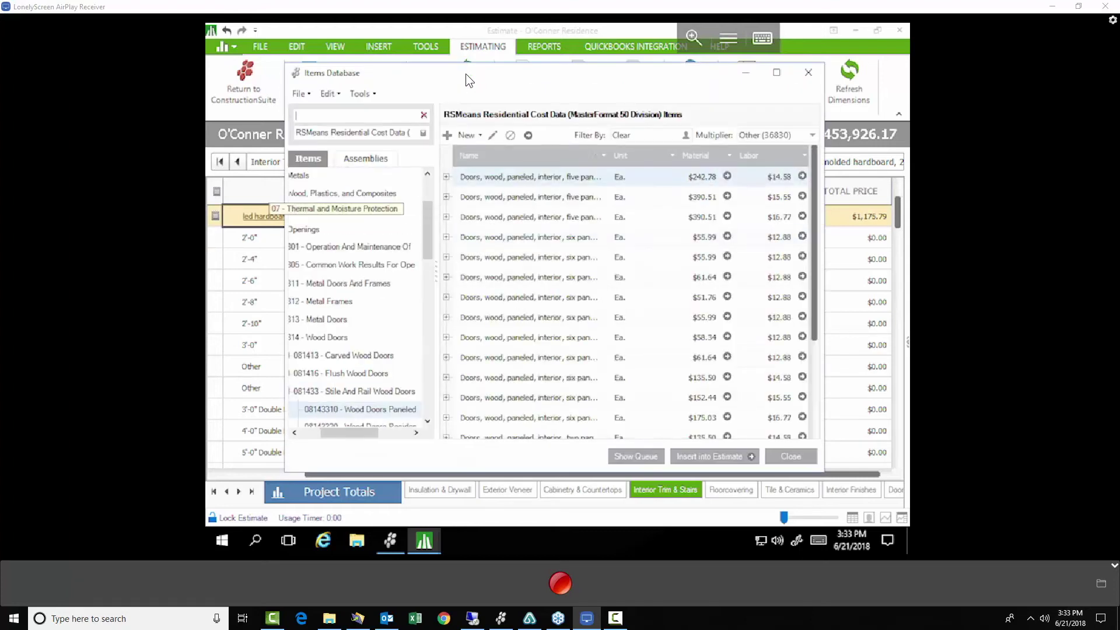
key(alt+Down)
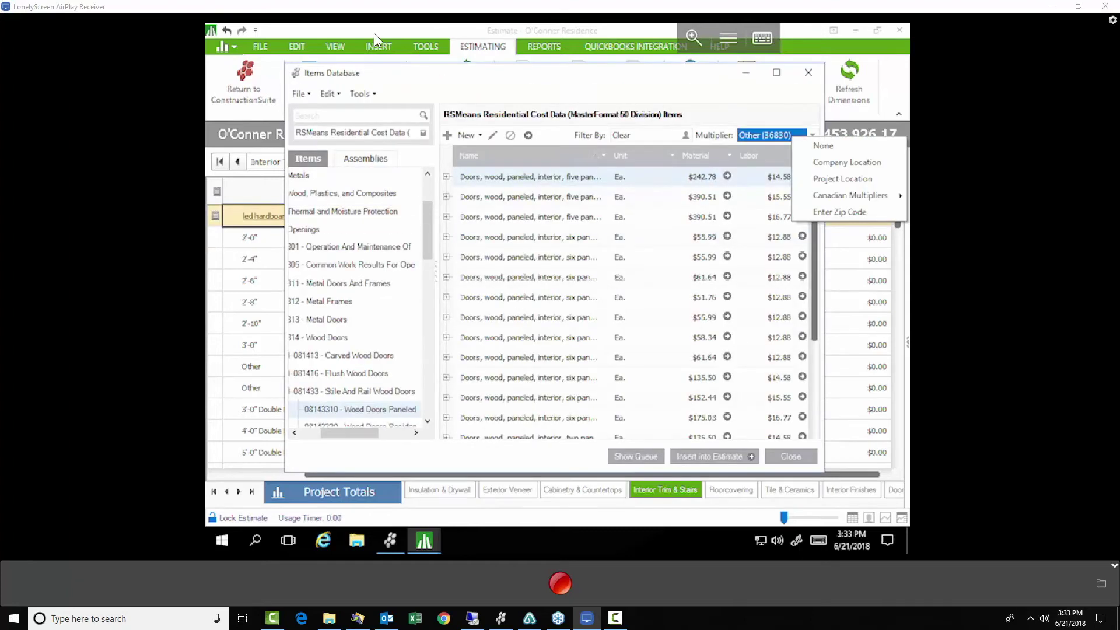
key(Up)
key(Return)
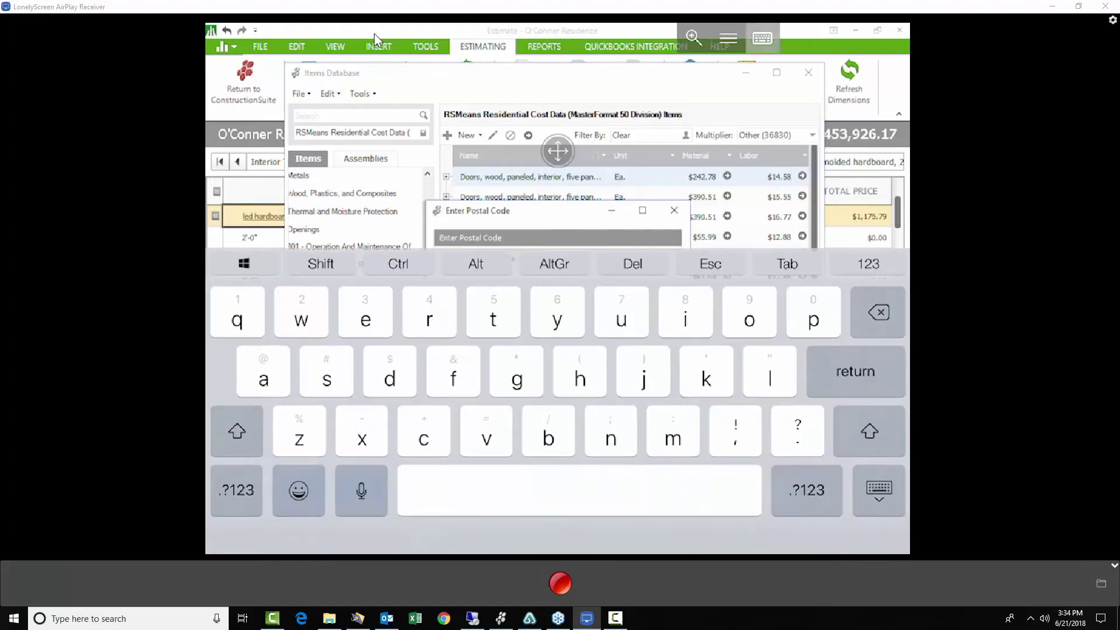
text(21)
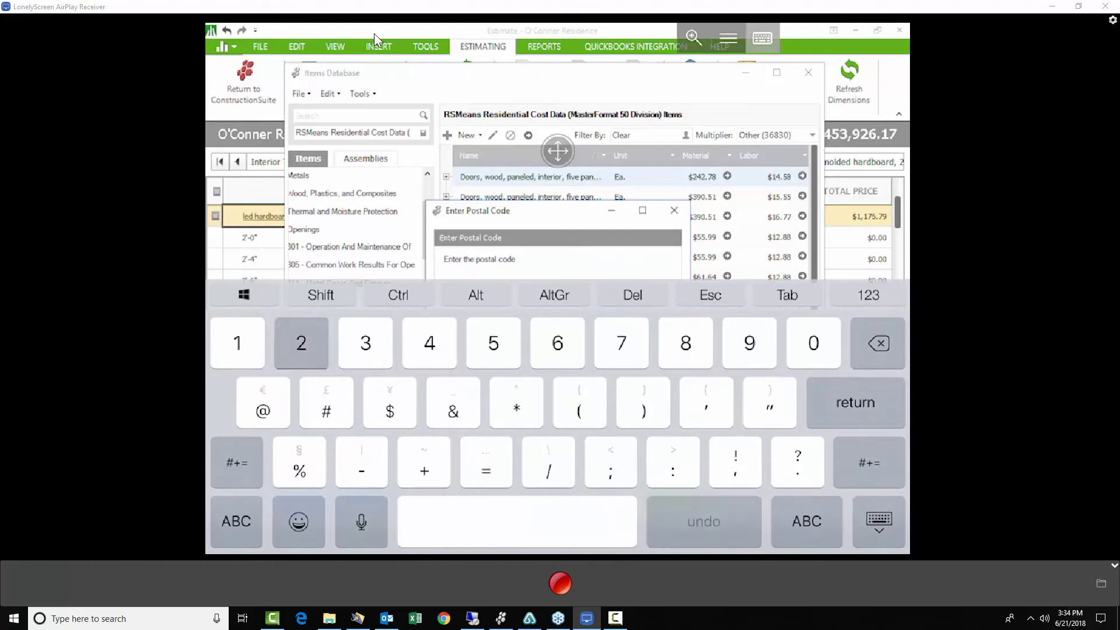
text(0210)
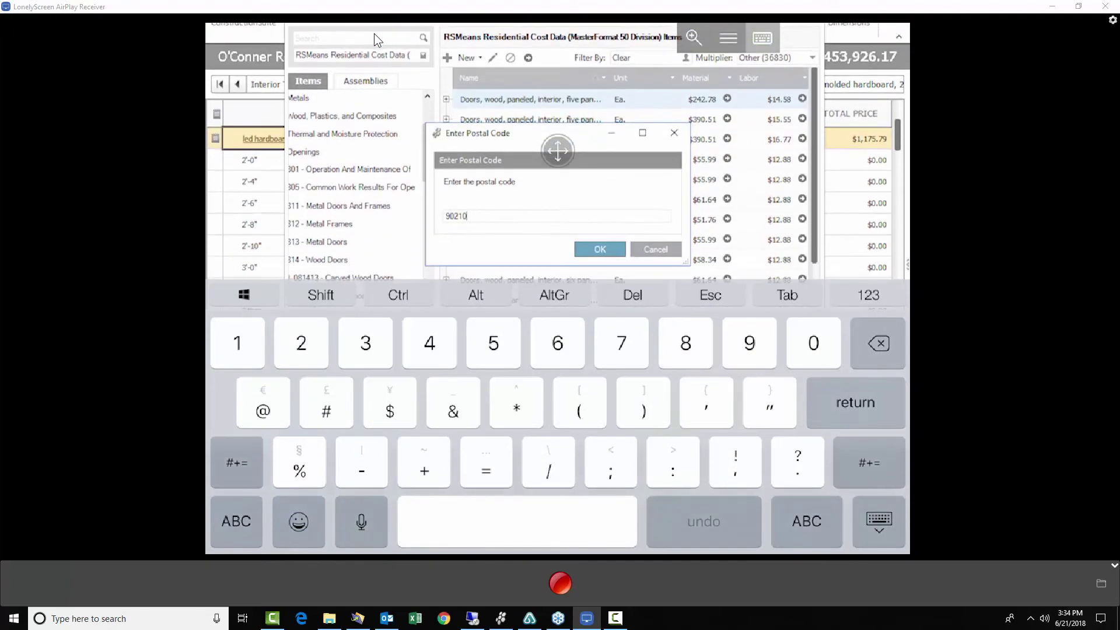
key(Return)
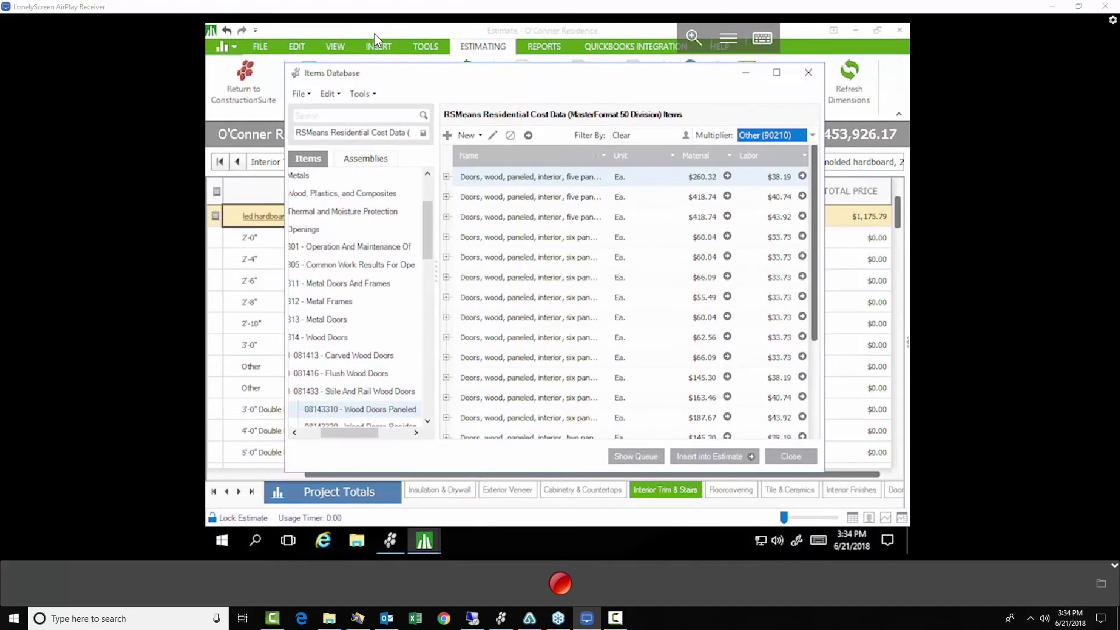
key(Escape)
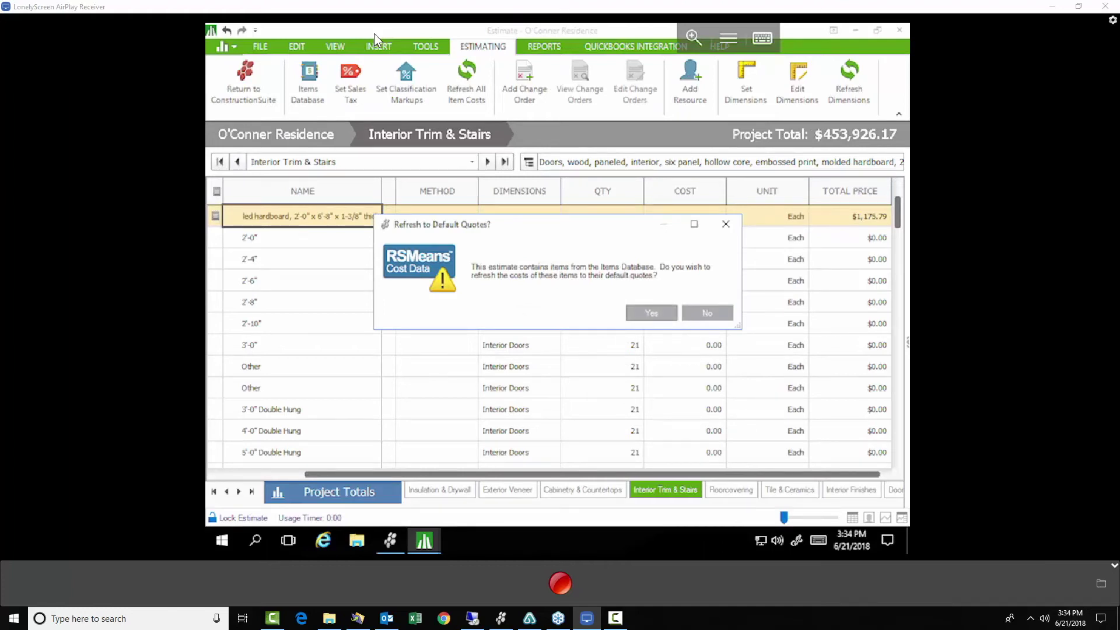
key(Return)
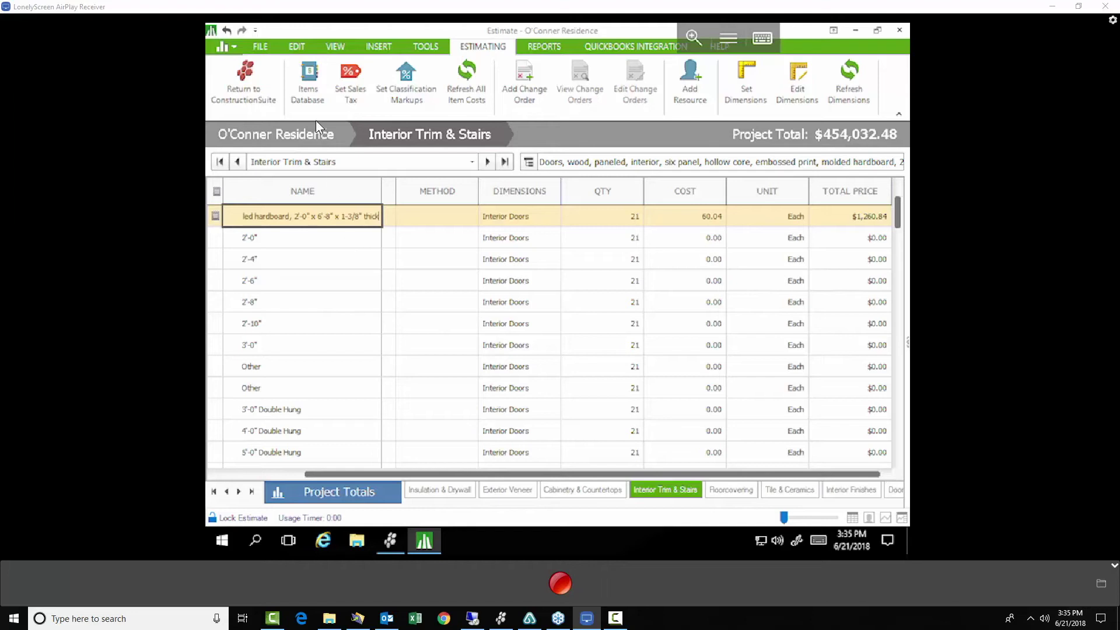
Open the assemblies in the items database and examine the material and labor breakdown of the 100 amp electric service.
click(300, 78)
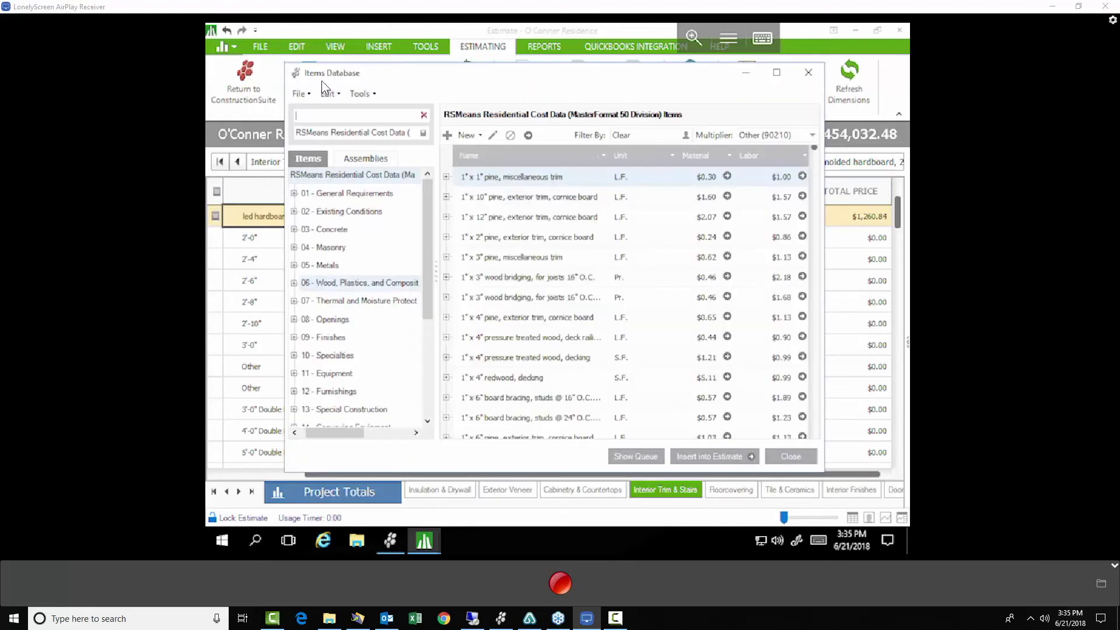
key(ctrl+Tab)
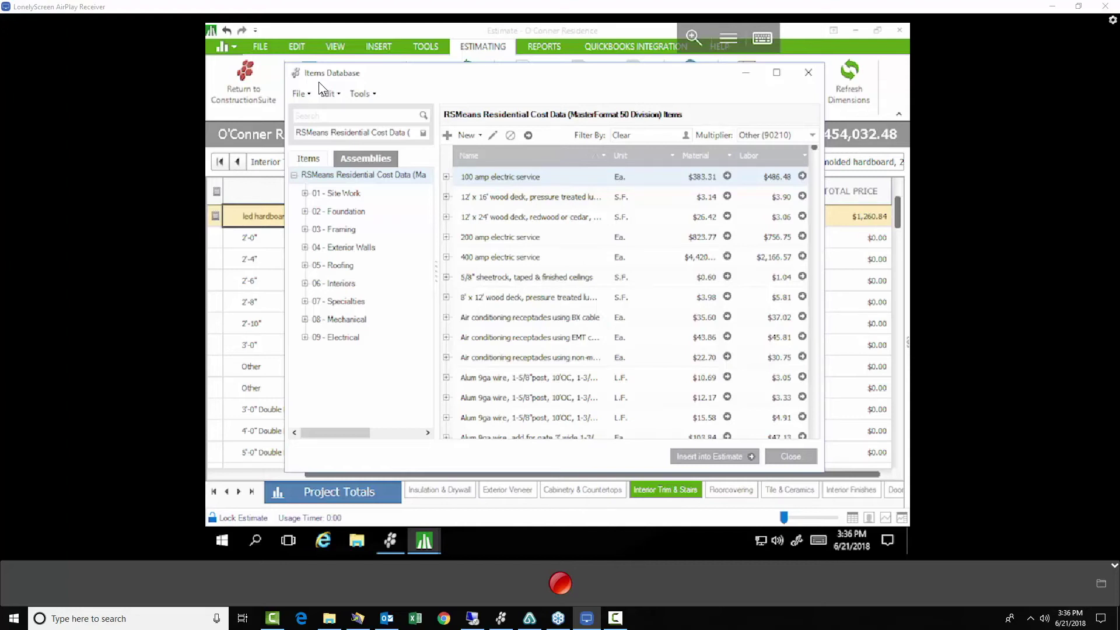
key(Right)
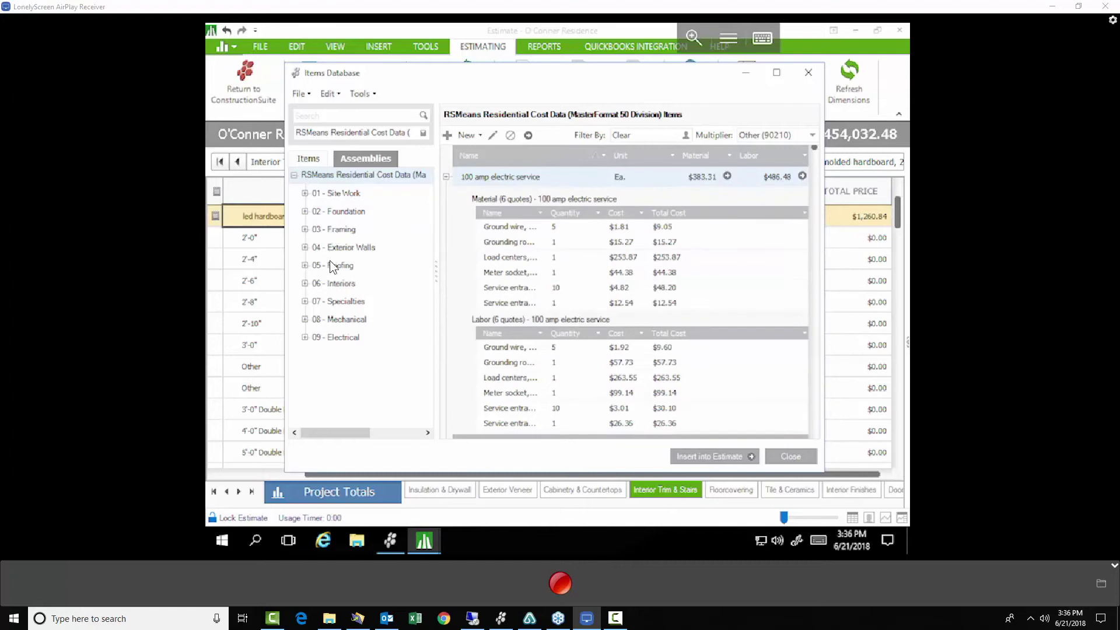
Open the Electric Heating assemblies under 09 - Electrical and examine the material and labor breakdown of the 10' electric perimeter heating system.
click(304, 340)
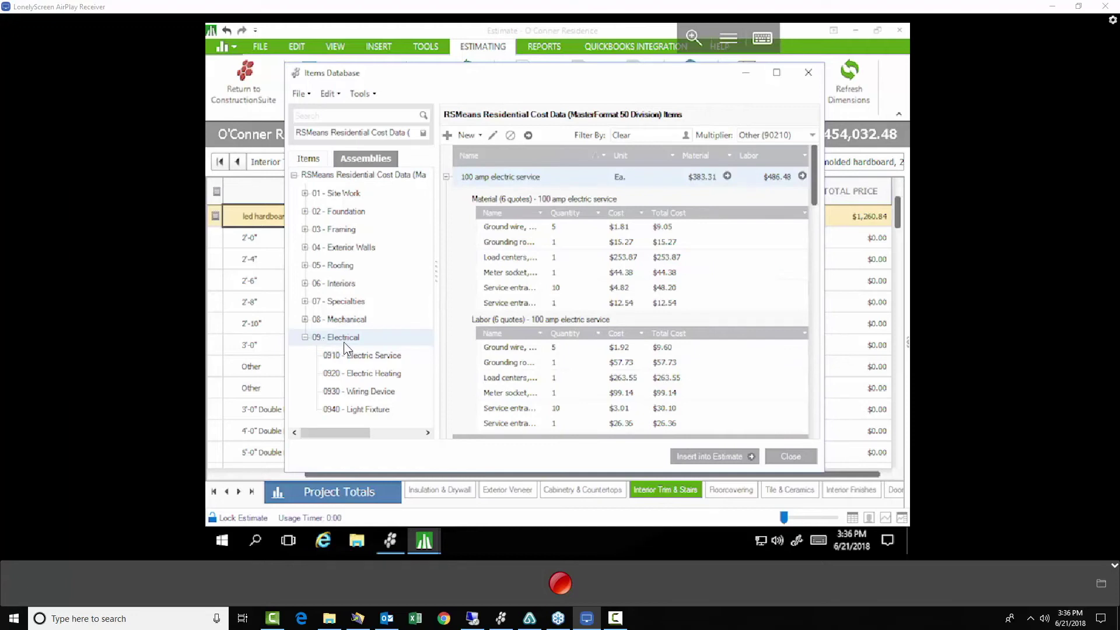
click(380, 376)
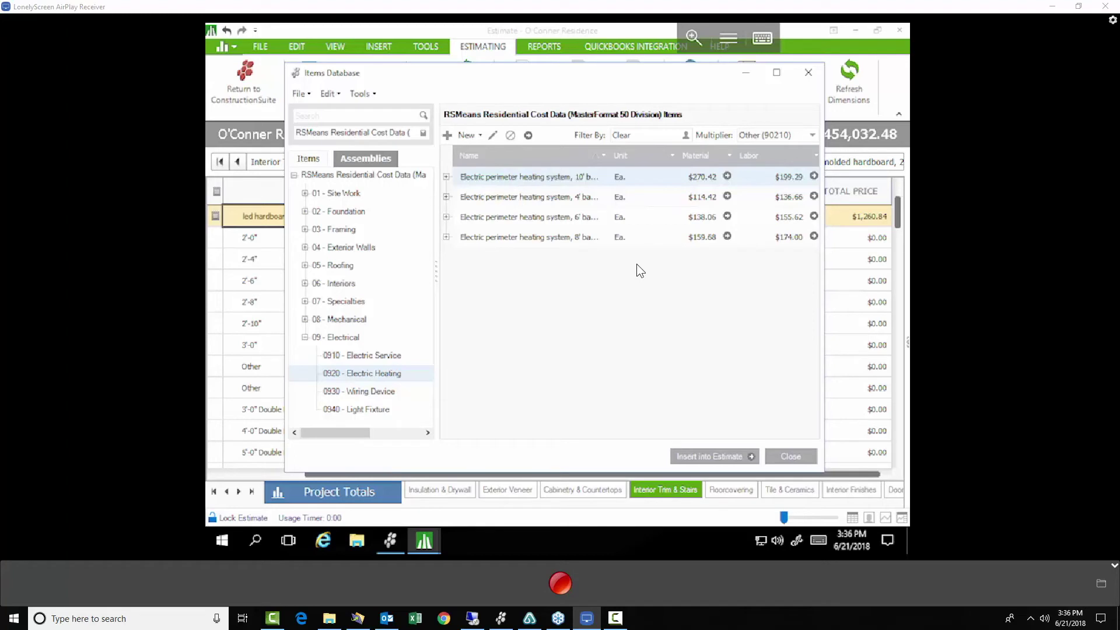
double_click(604, 177)
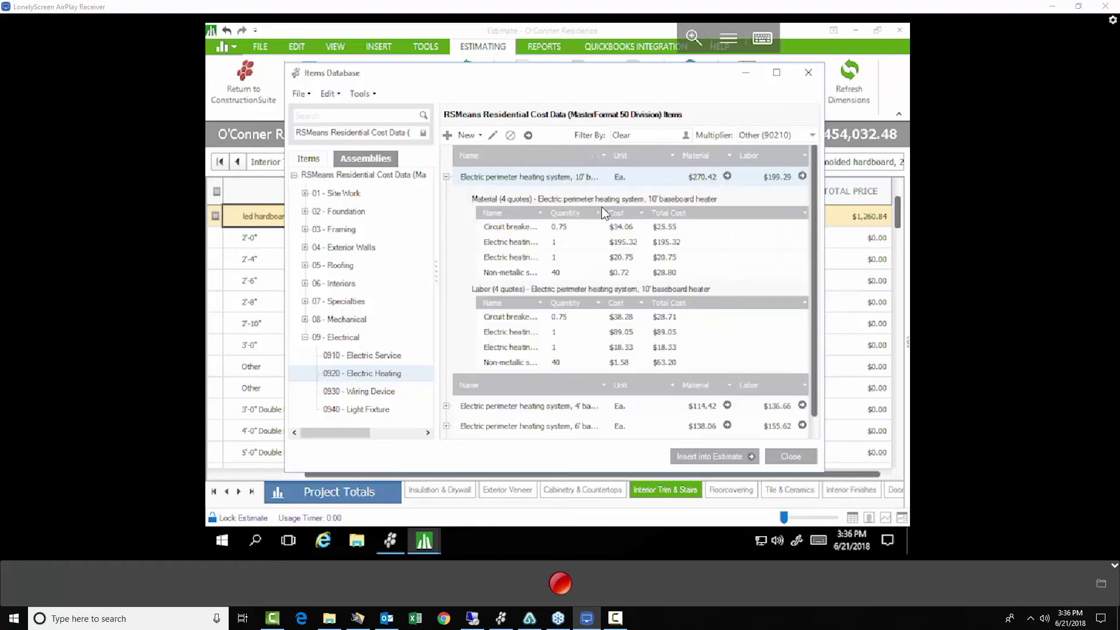
drag(423, 72, 653, 203)
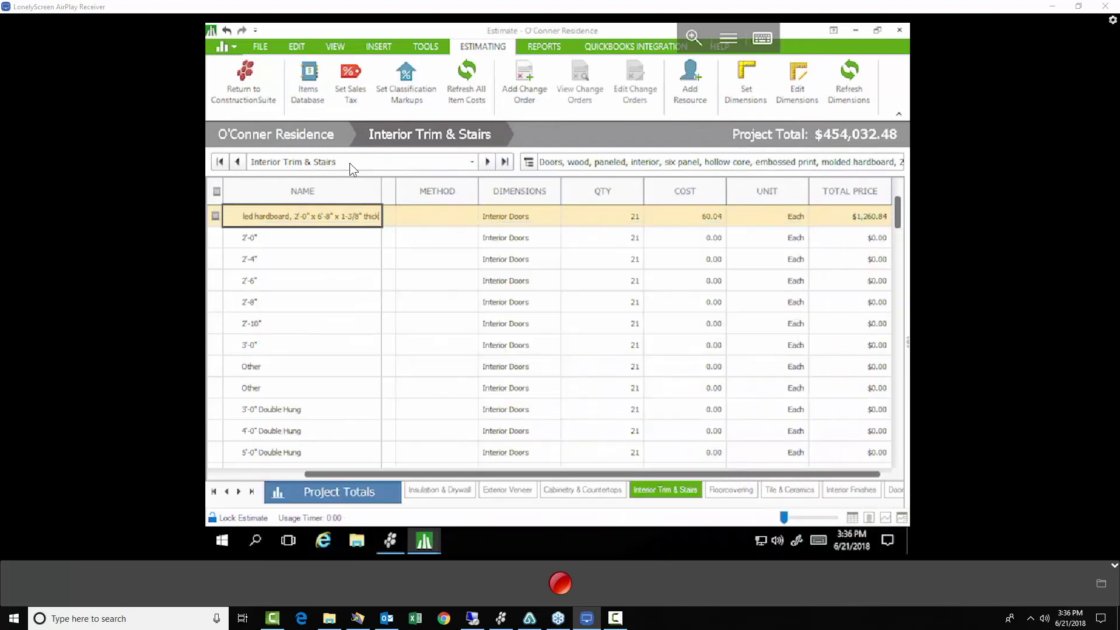
Switch the estimate to the Electrical Systems sheet.
click(349, 163)
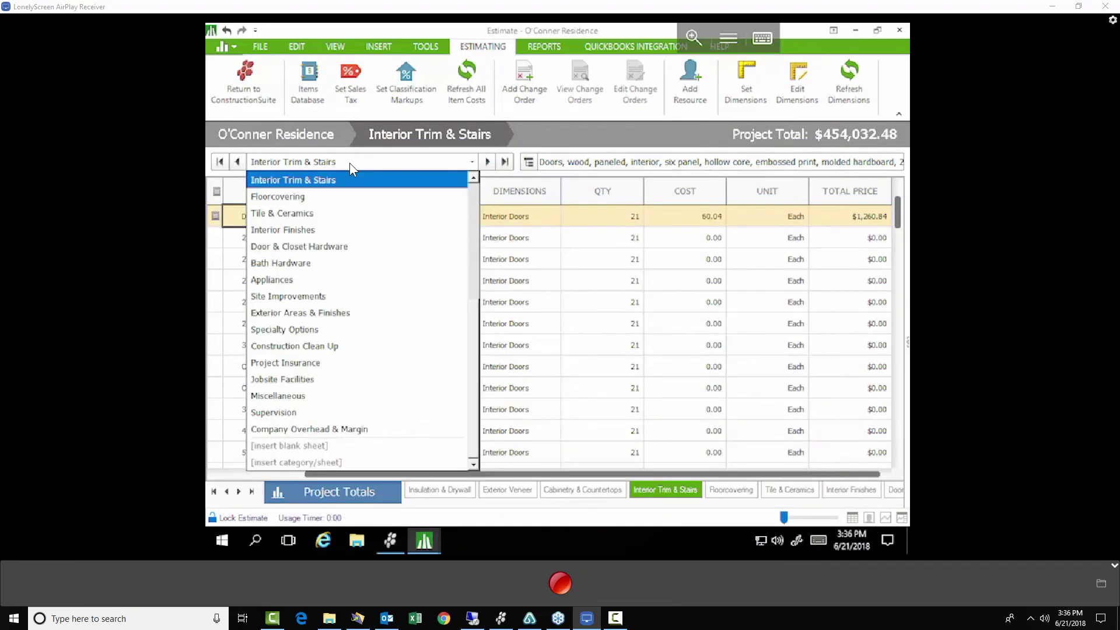
click(349, 163)
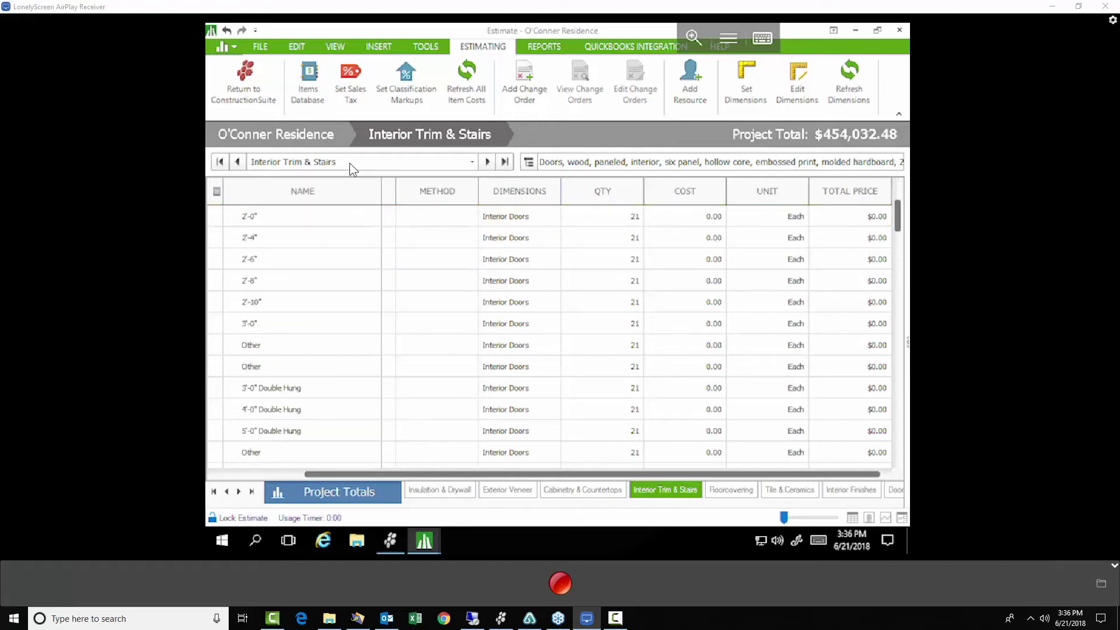
click(349, 163)
scroll(349, 163, up, 4)
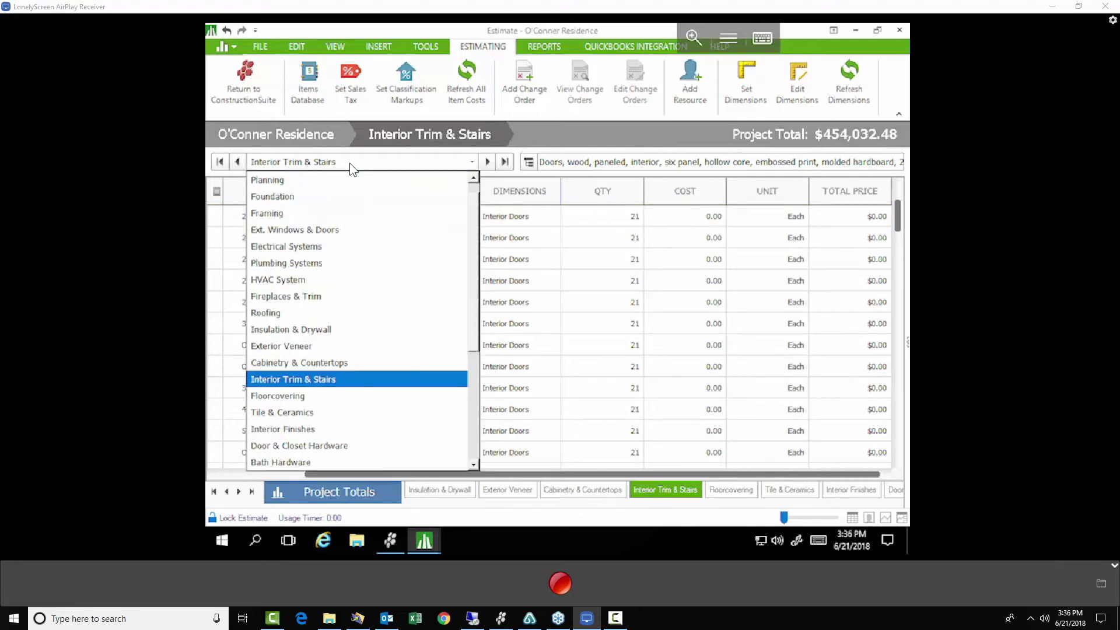
key(Up)
key(Up)
key(Up)
key(Up)
key(Up)
key(Up)
key(Up)
key(Up)
key(Return)
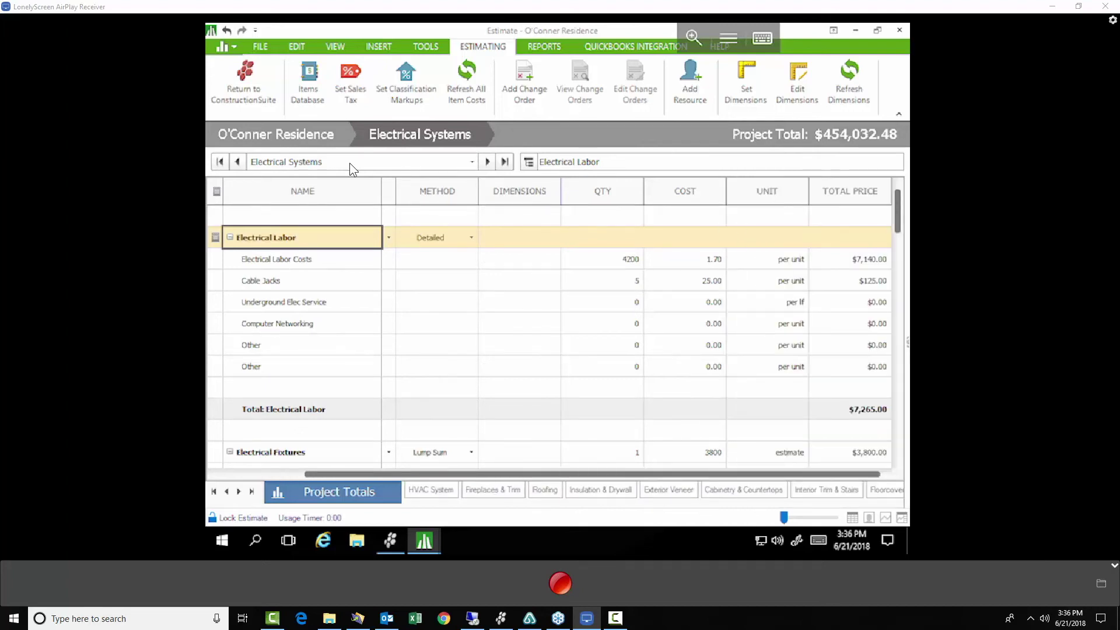
Return to the items database and insert one 10' baseboard electric perimeter heating assembly into the Electrical Systems sheet.
click(424, 541)
click(498, 461)
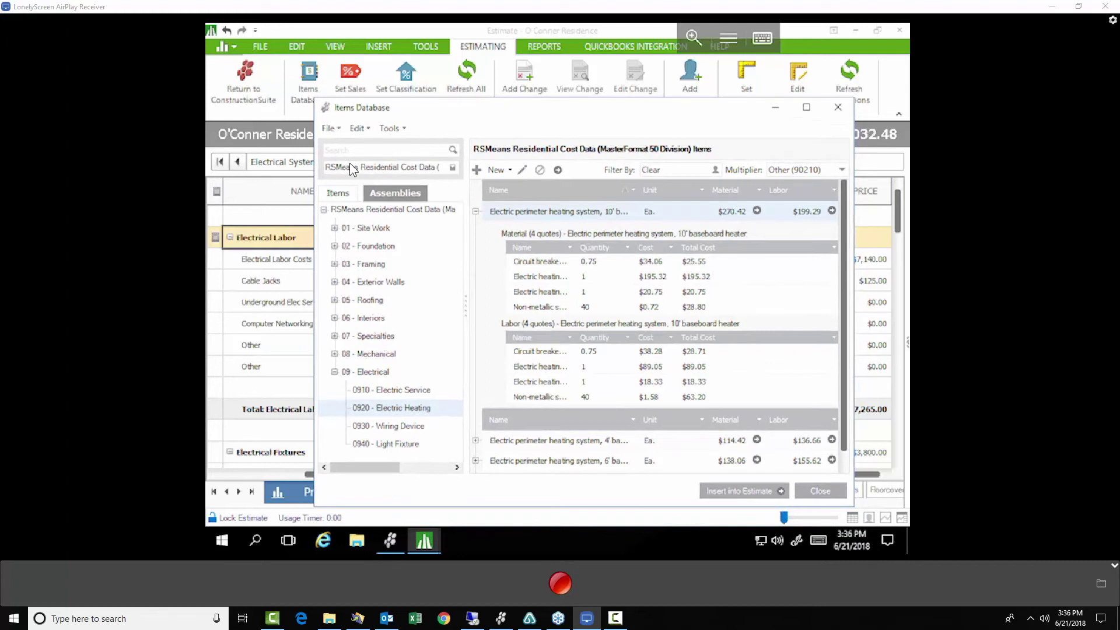
click(720, 495)
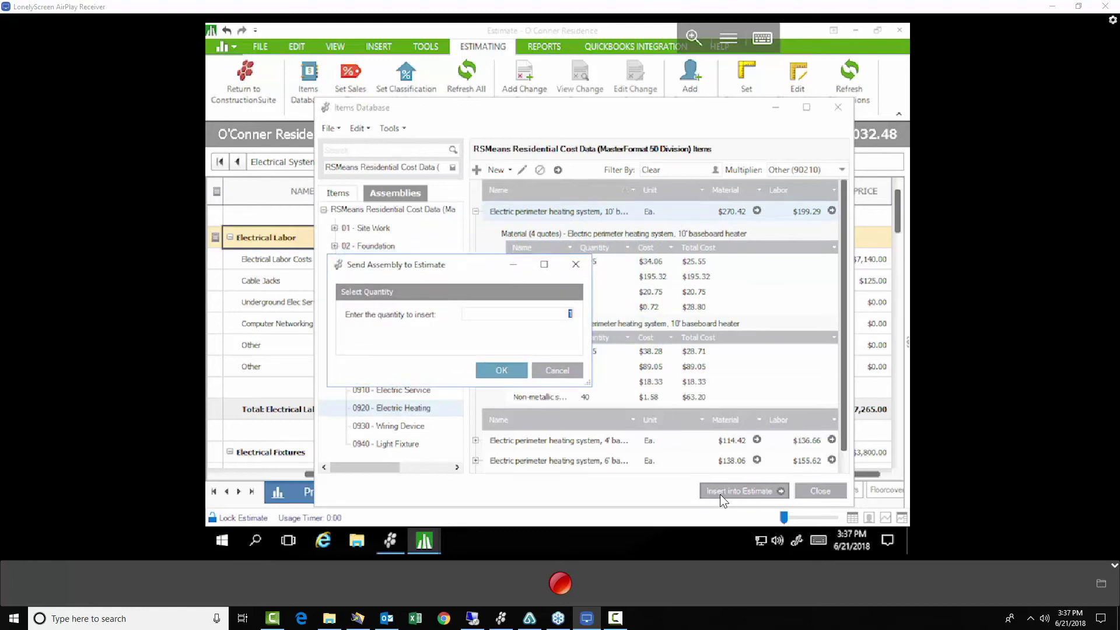
key(Return)
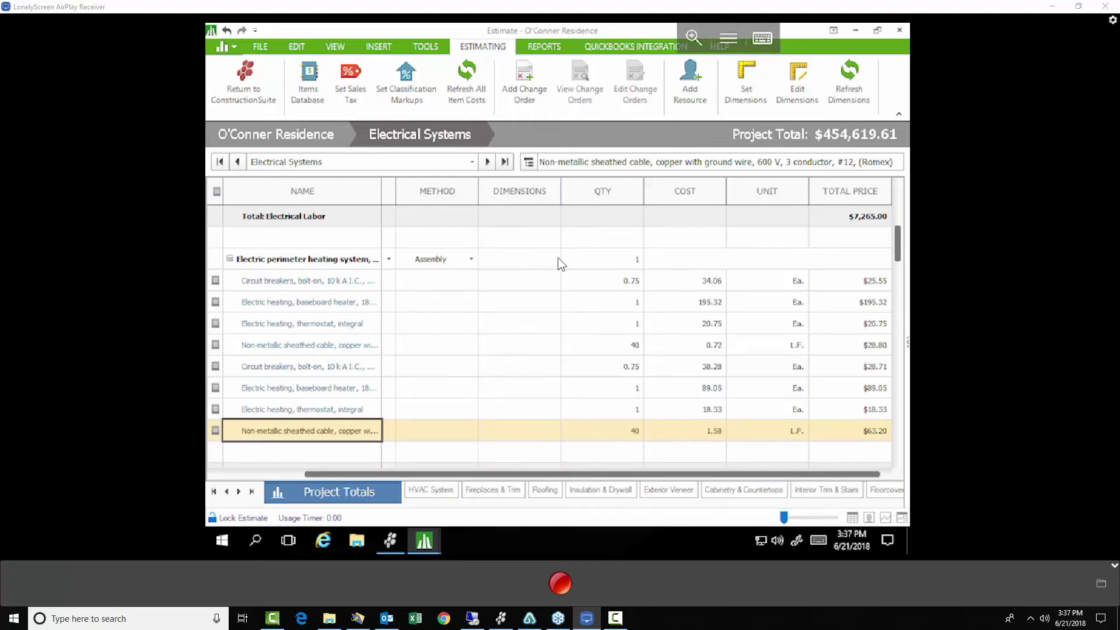
Set the quantity of the electric perimeter heating assembly to 2.
click(613, 255)
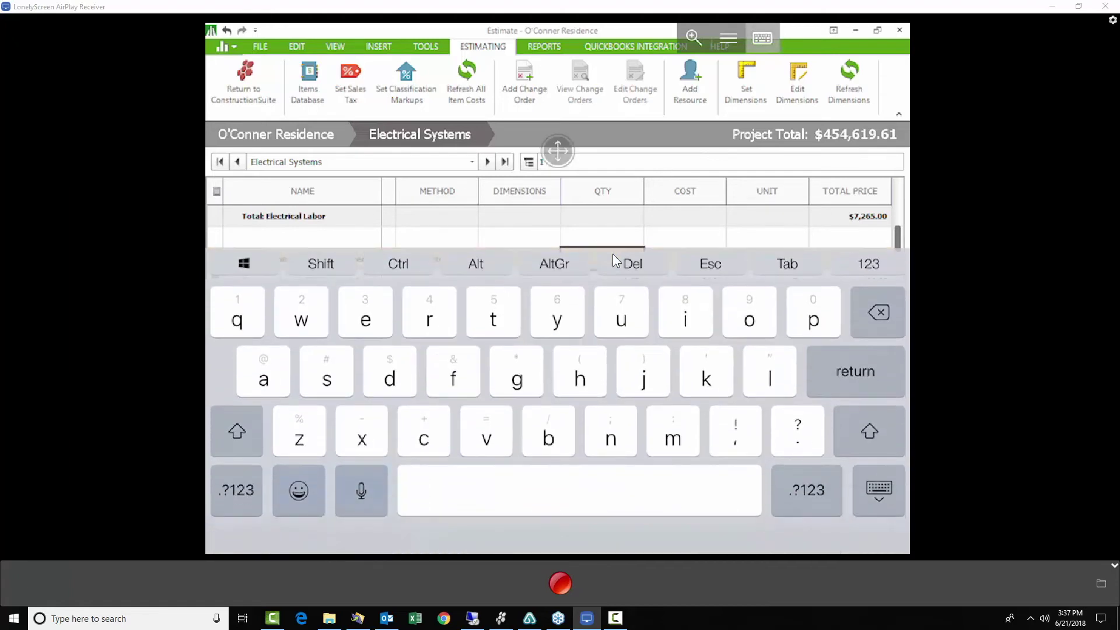
text(2)
key(Return)
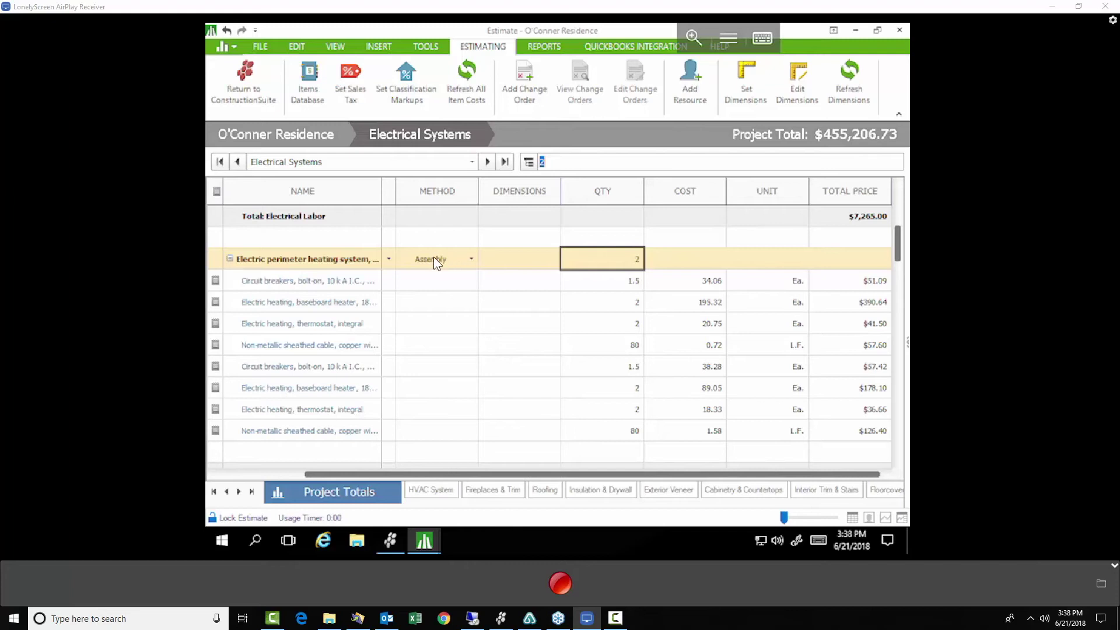
Restore the quantity of the electric perimeter heating assembly to 1.
click(628, 258)
click(611, 256)
click(762, 38)
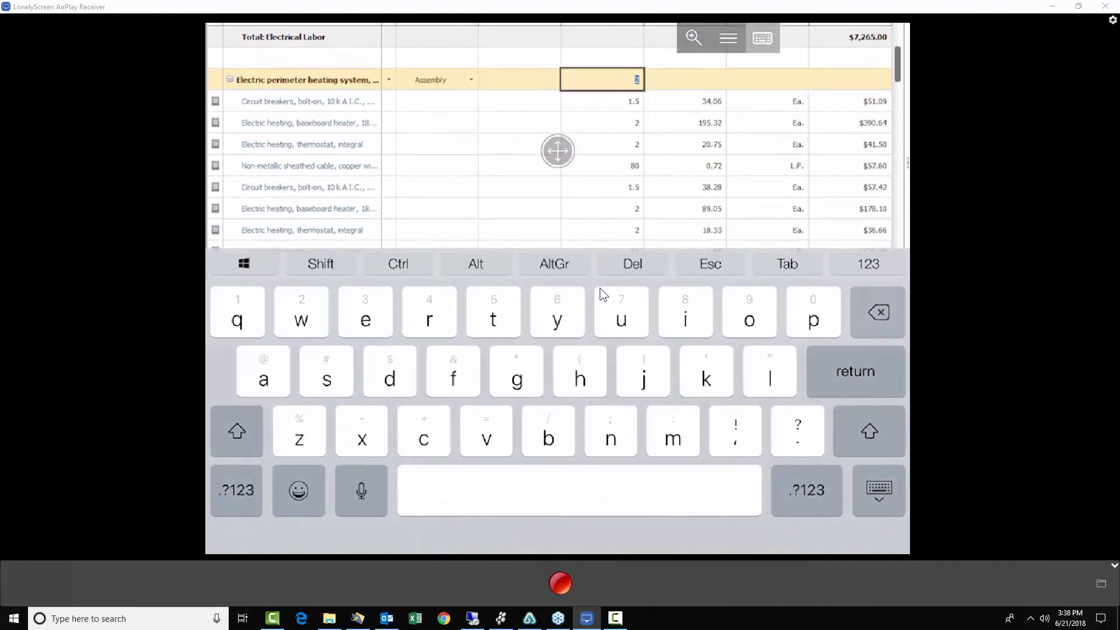
text(1)
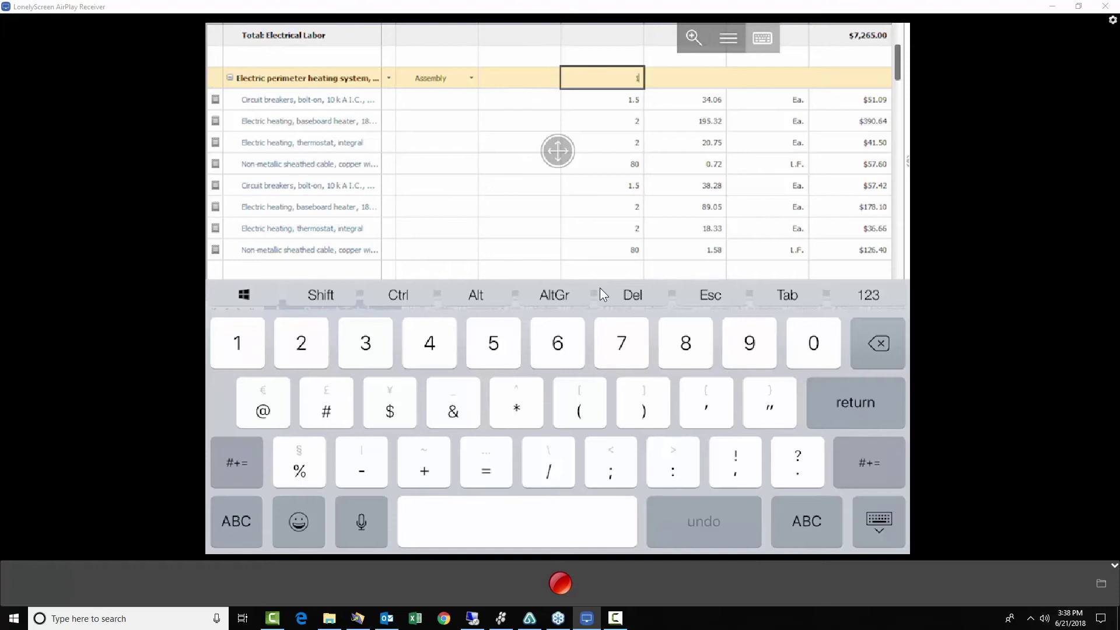
key(Return)
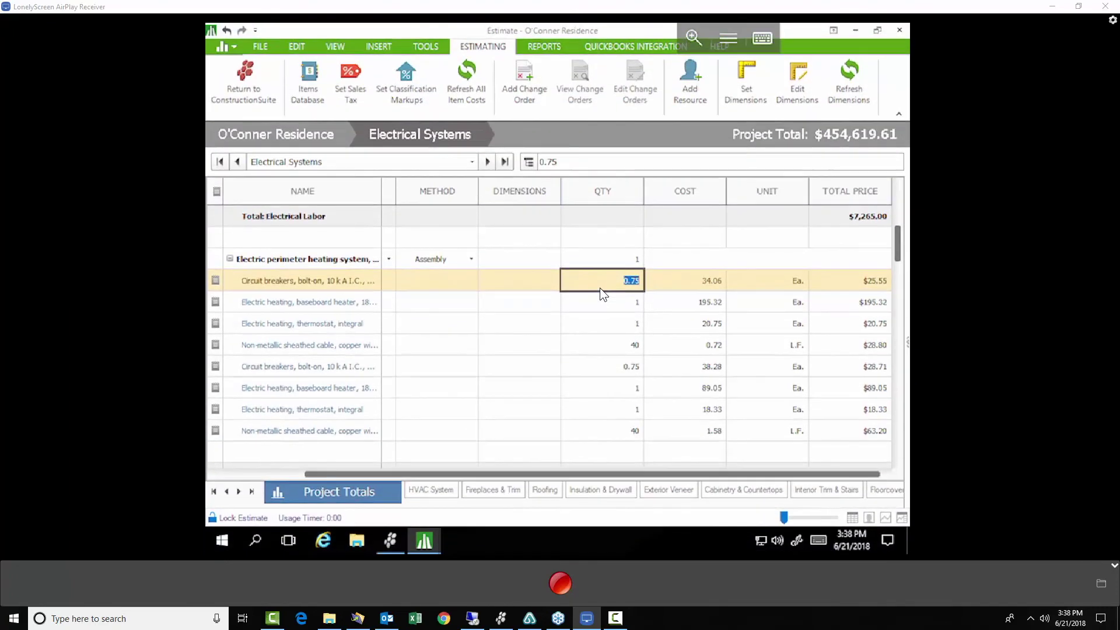
key(Up)
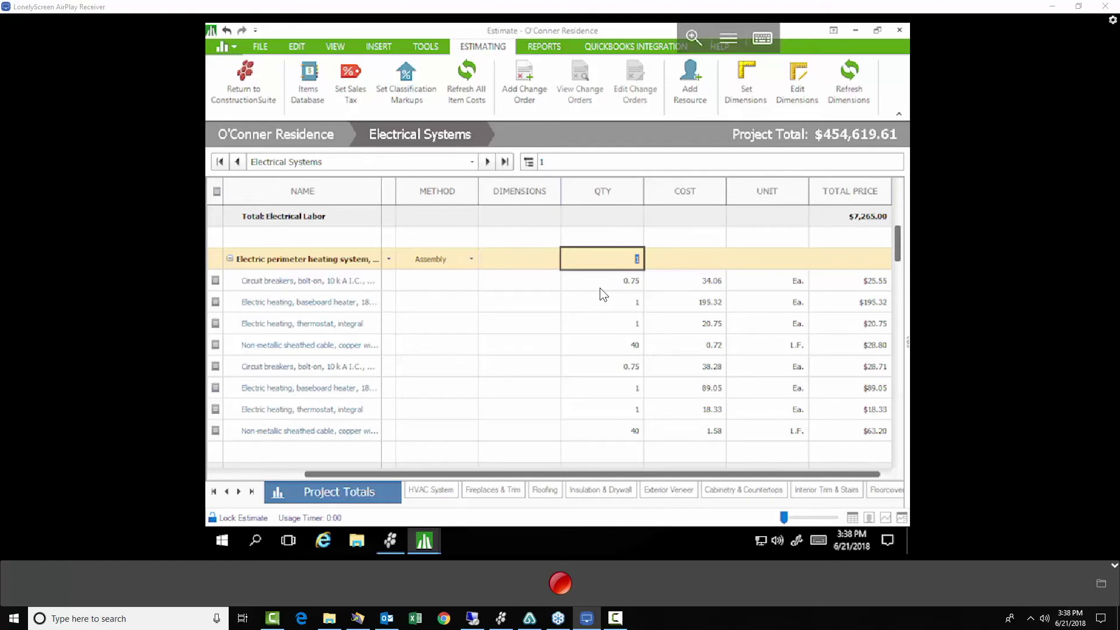
Change the estimating method of the Electrical Labor subcategory to Assembly.
scroll(600, 288, up, 3)
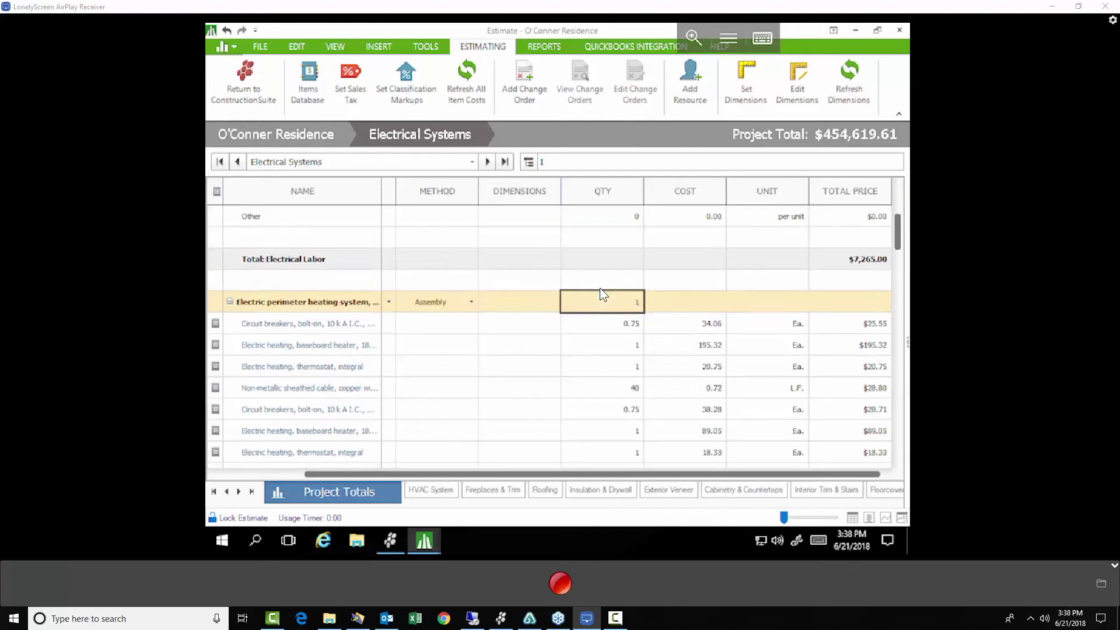
scroll(600, 288, up, 1)
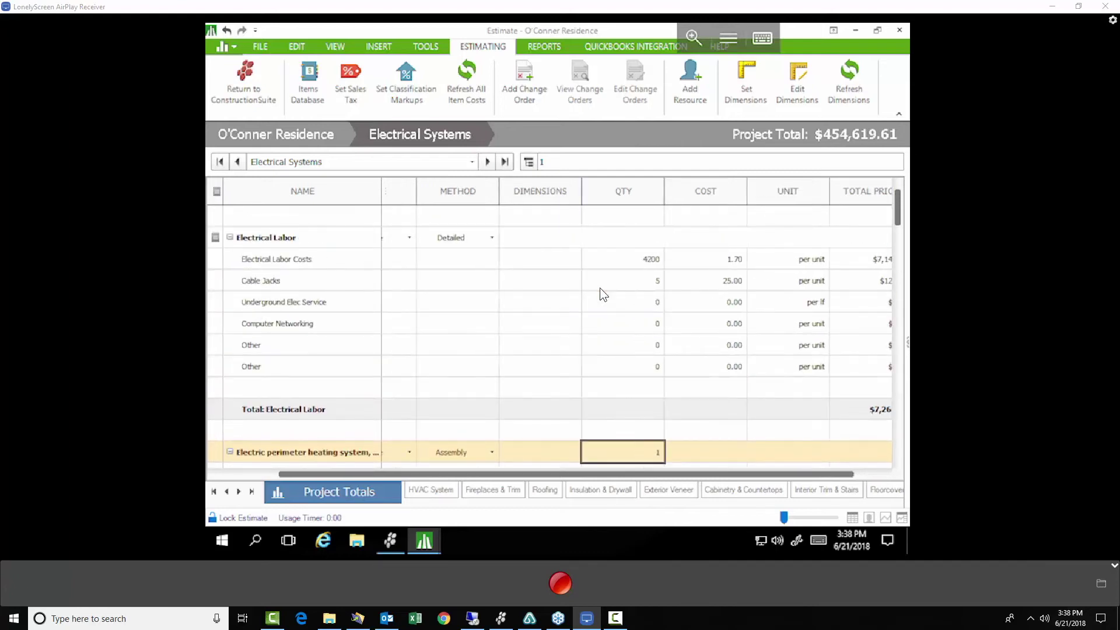
click(458, 238)
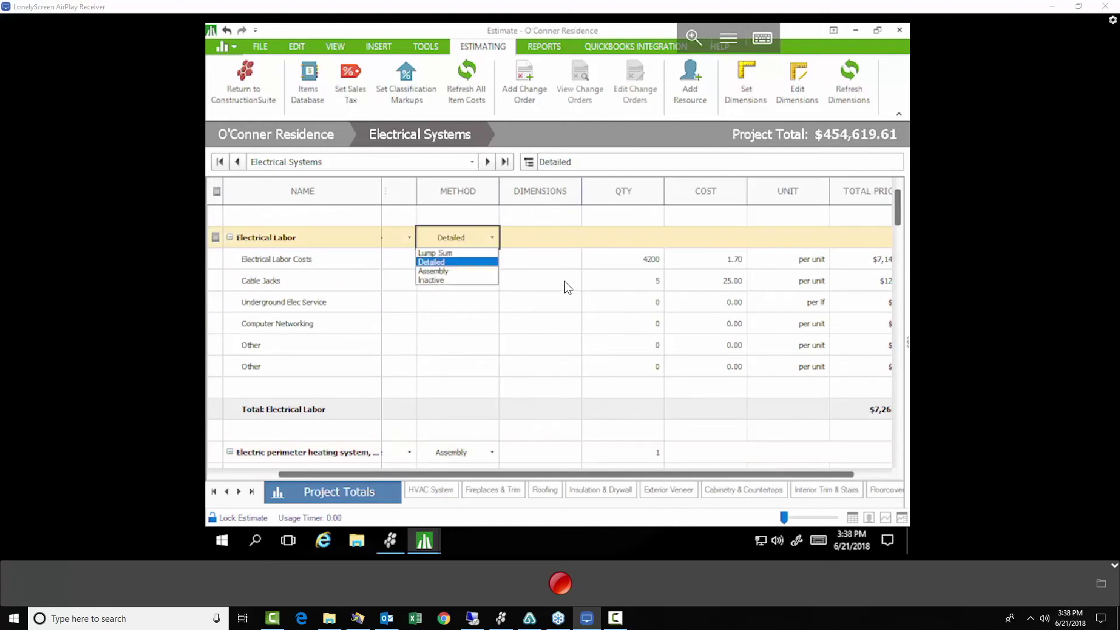
key(Down)
key(Return)
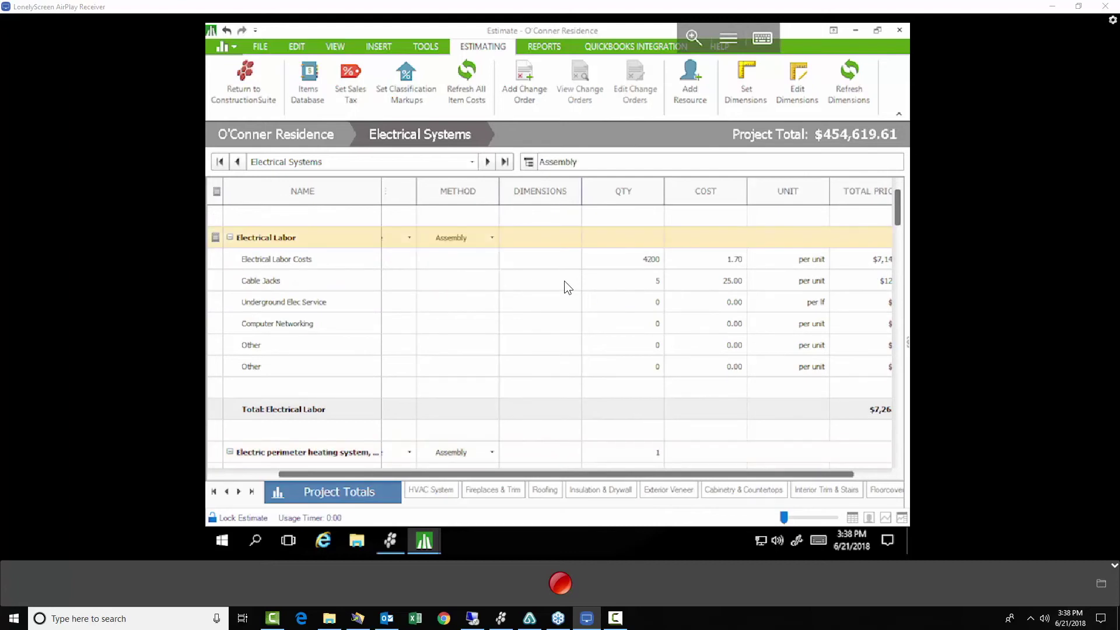
Try Electrical Labor assembly quantities of 2 and 1.5 to scale its item quantities.
click(610, 245)
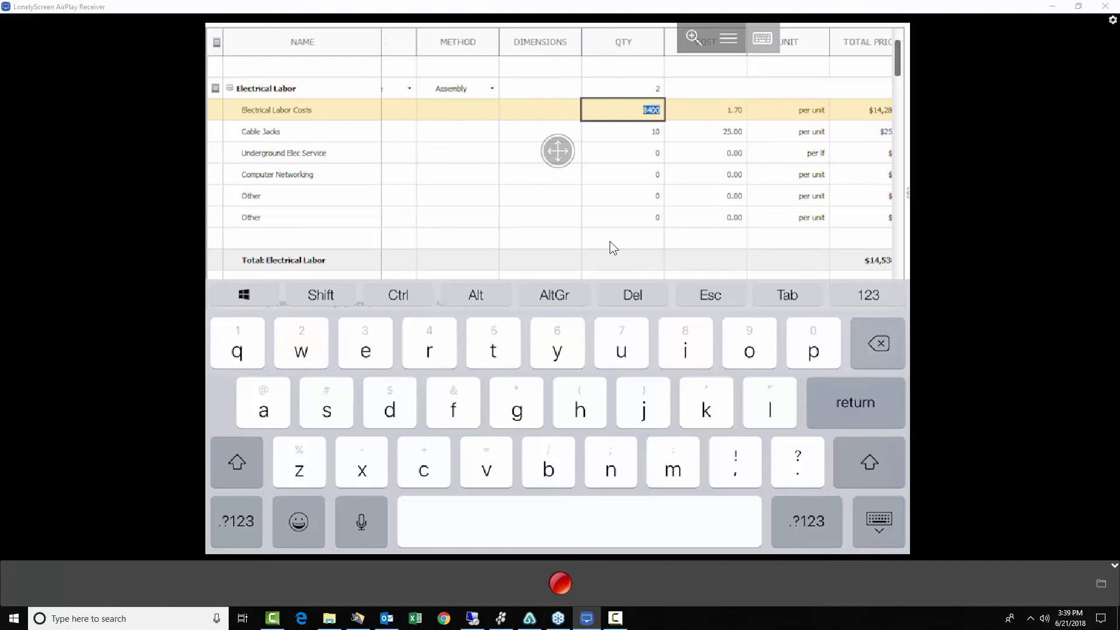
key(Up)
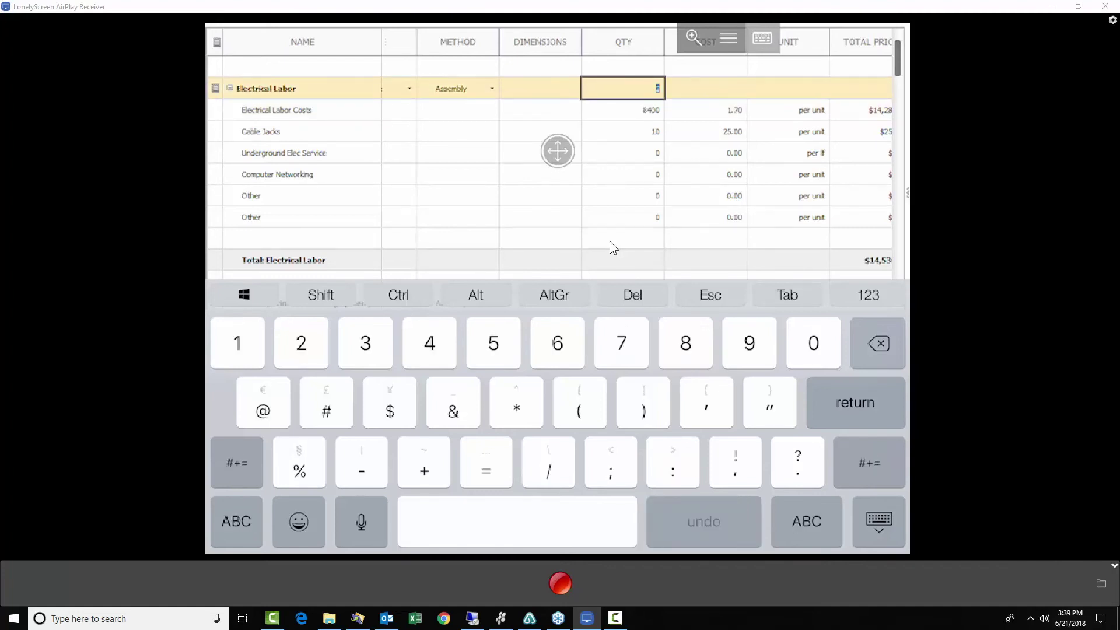
text(1.5)
key(Return)
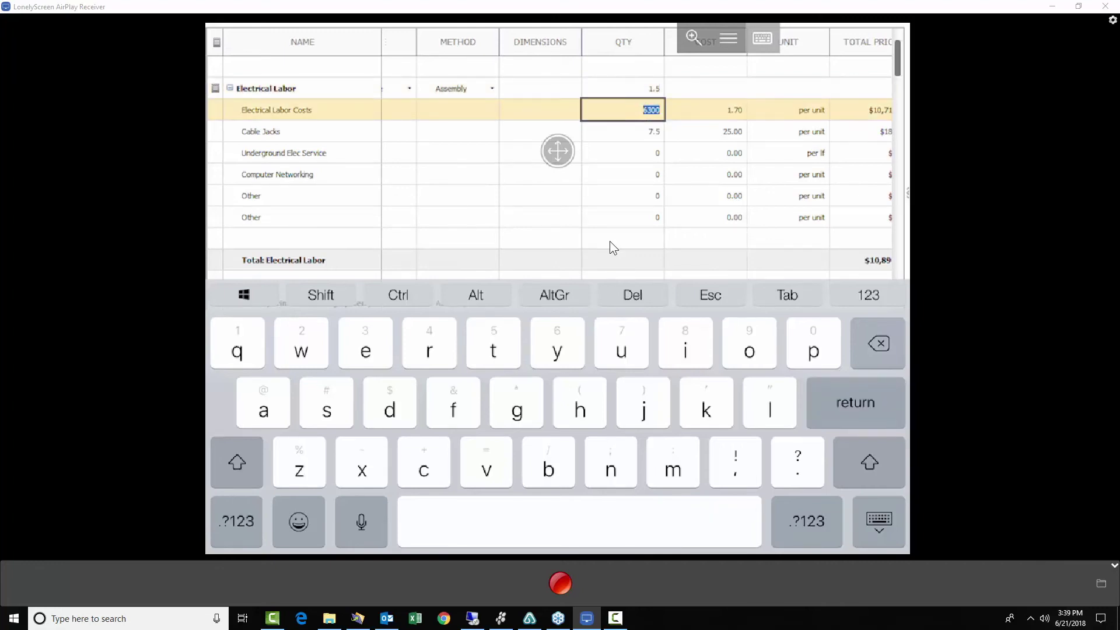
Set the Electrical Labor assembly quantity back to 1.
key(Up)
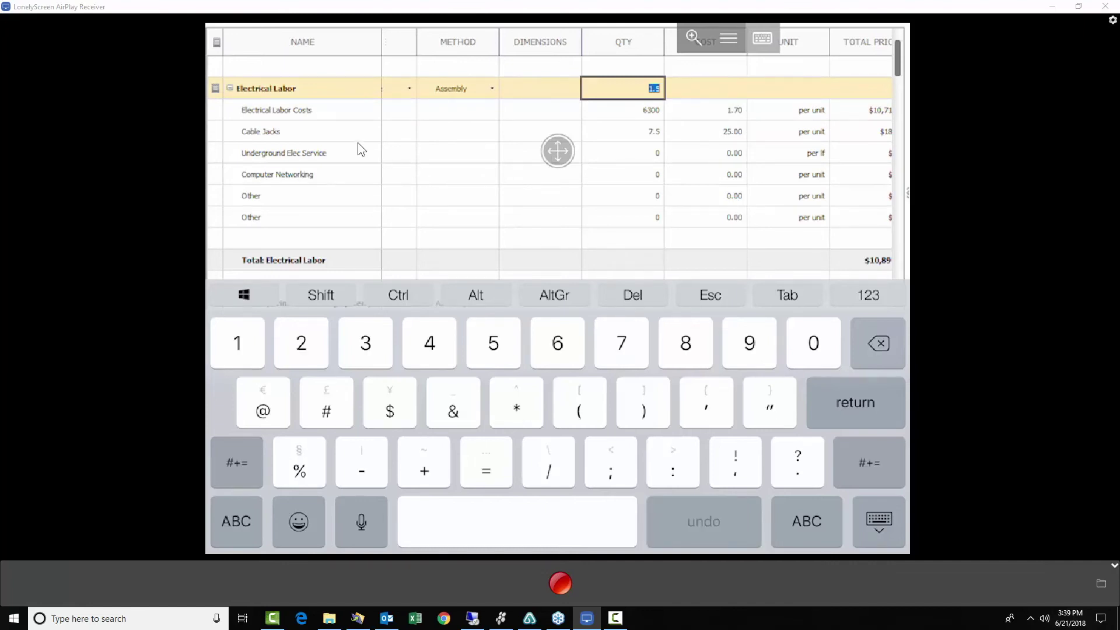
text(1)
key(Return)
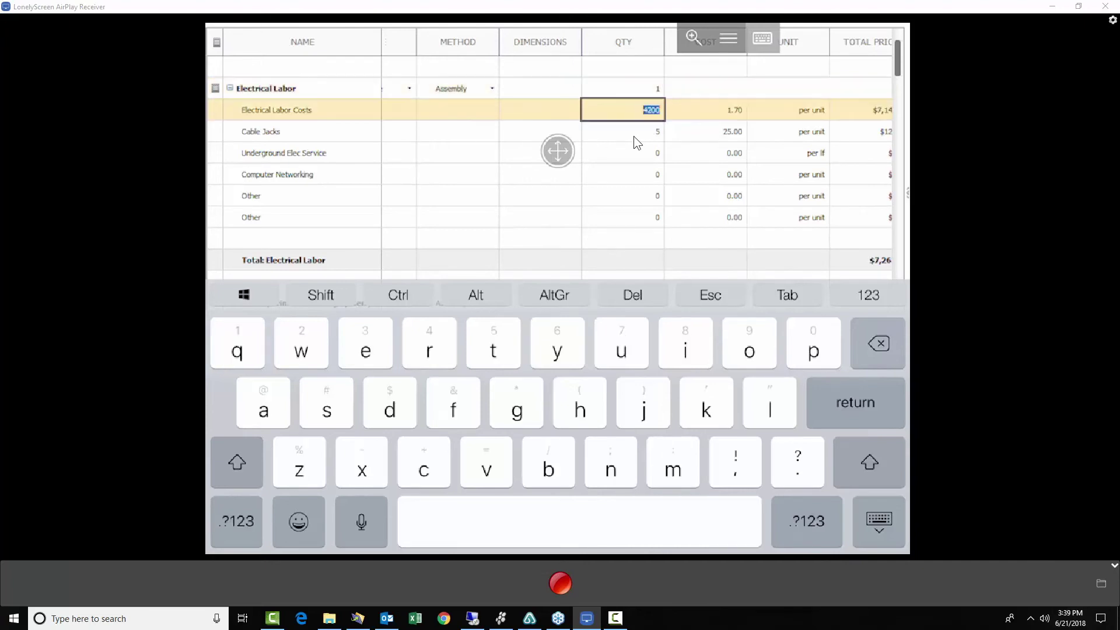
Set the Cable Jacks quantity to 10 and the Electrical Labor assembly quantity to 1.5.
key(Return)
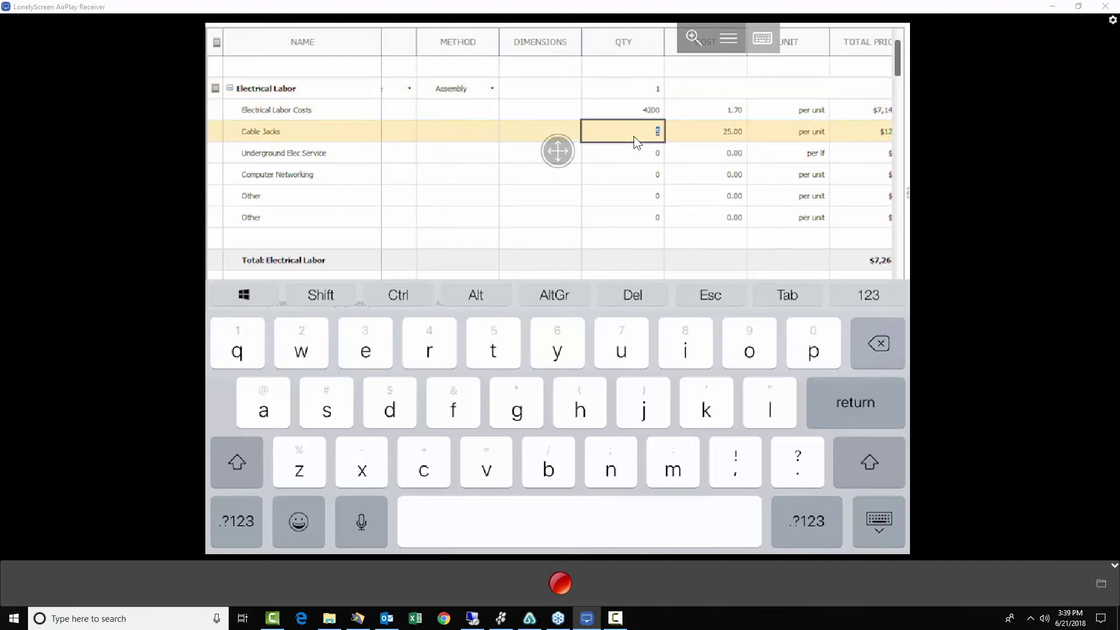
click(236, 521)
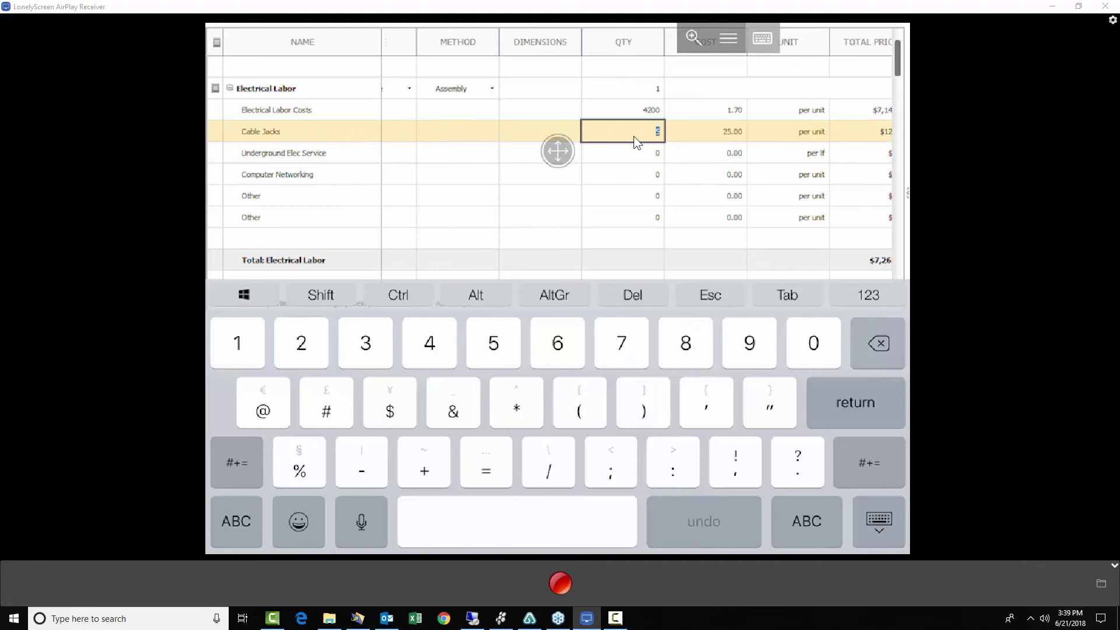
text(10)
click(623, 88)
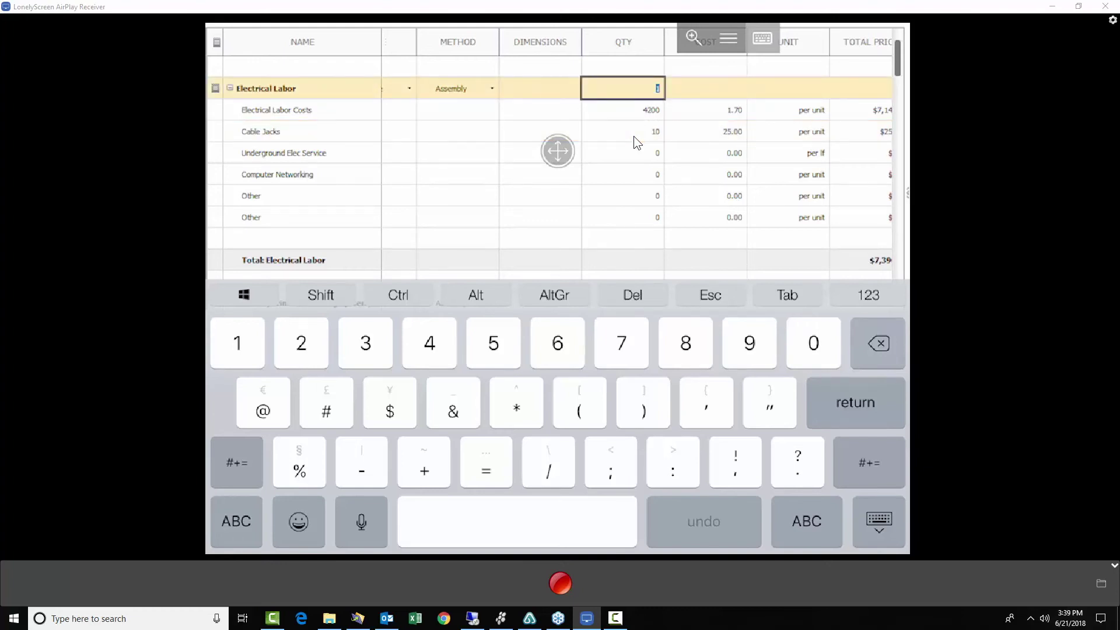
text(1.5)
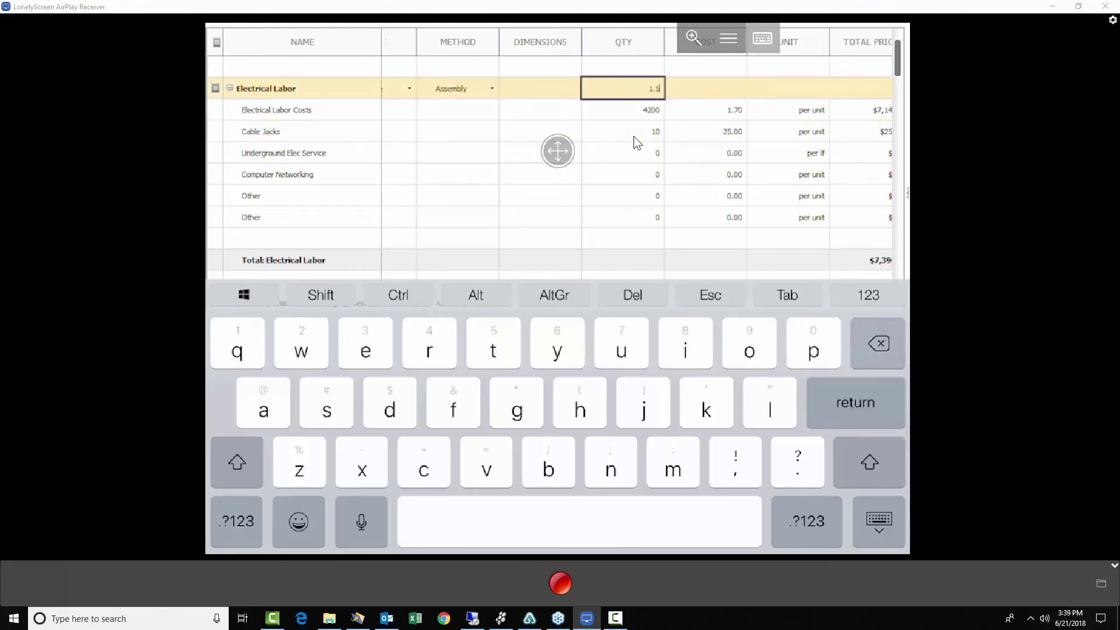
key(Return)
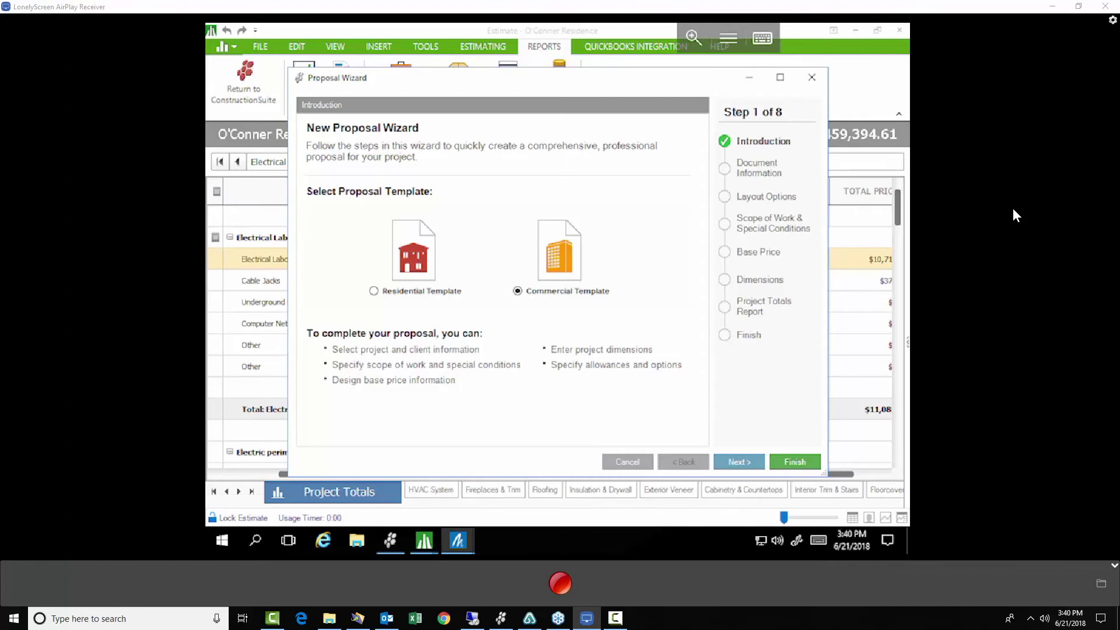
Base the new proposal on the Residential Template and assign the first contact in the Client group, continuing to the layout options.
click(374, 291)
key(Return)
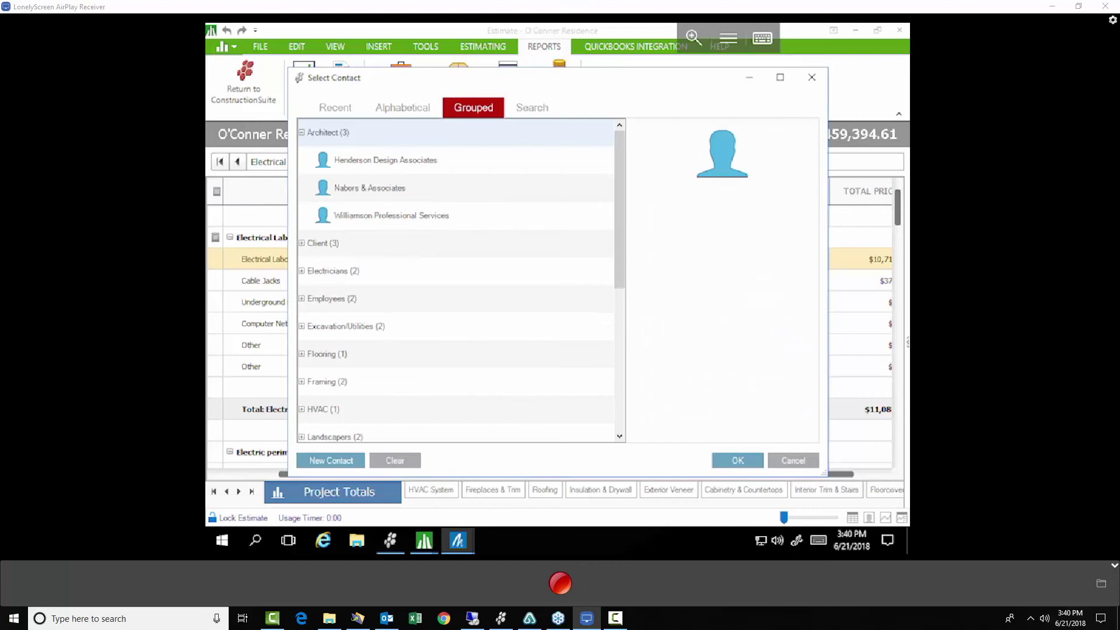
click(323, 243)
click(353, 271)
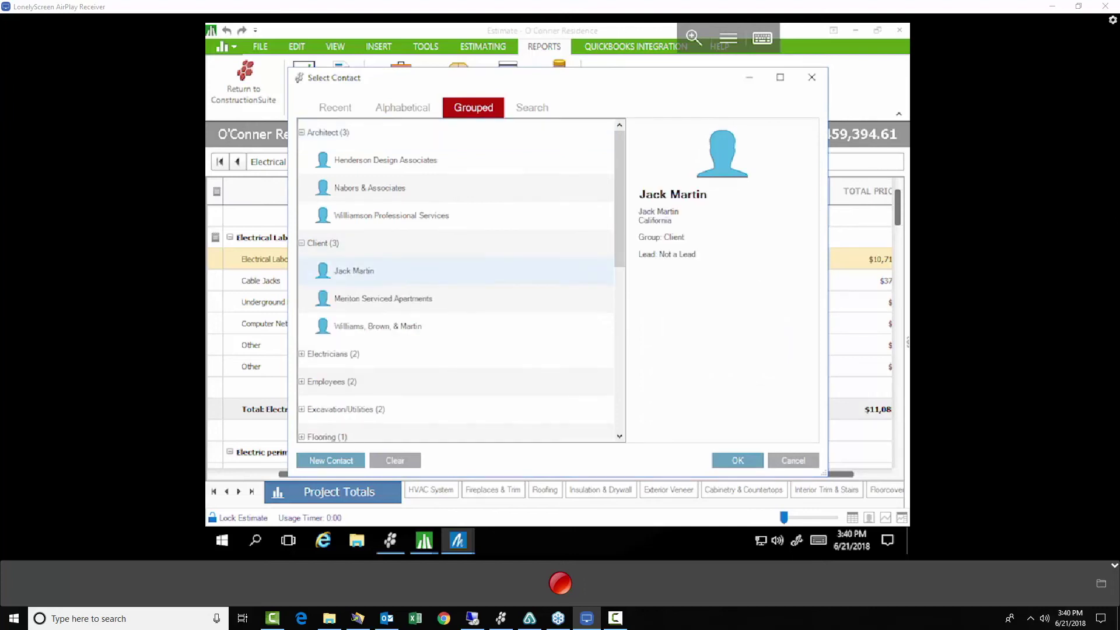
key(Return)
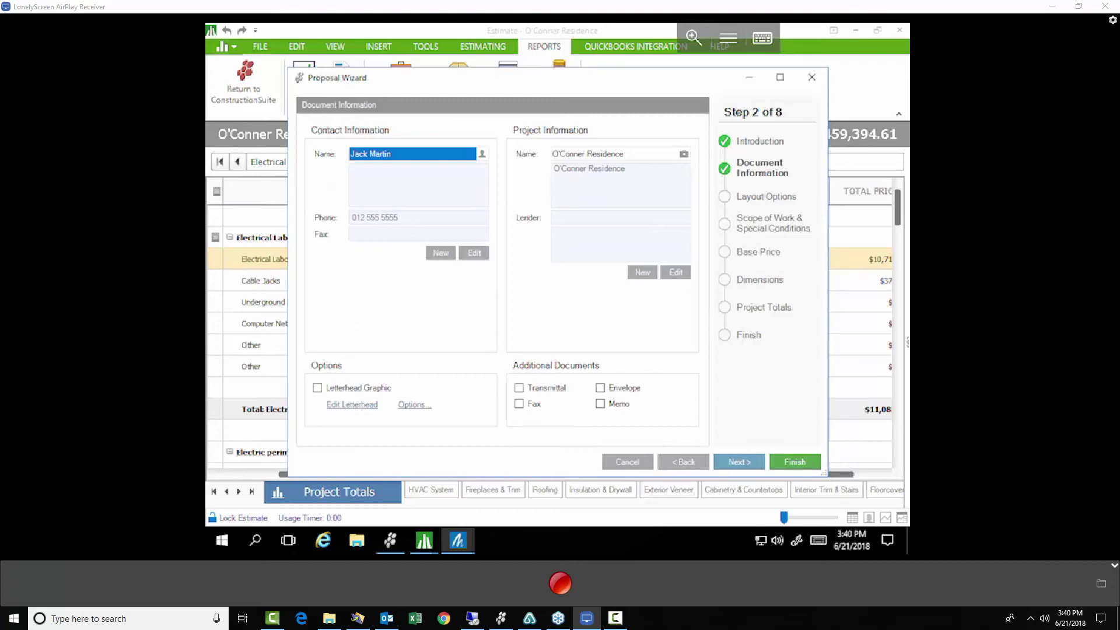
key(Return)
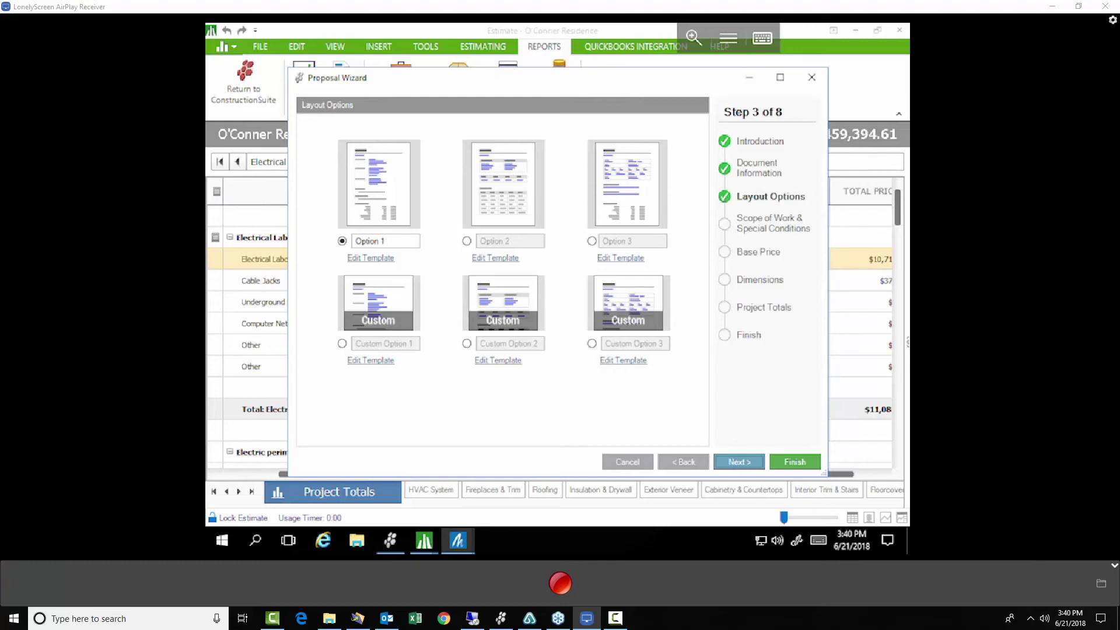
Accept layout Option 1 and keep the default scope of work, special conditions, base price and dimension settings for the proposal.
key(Return)
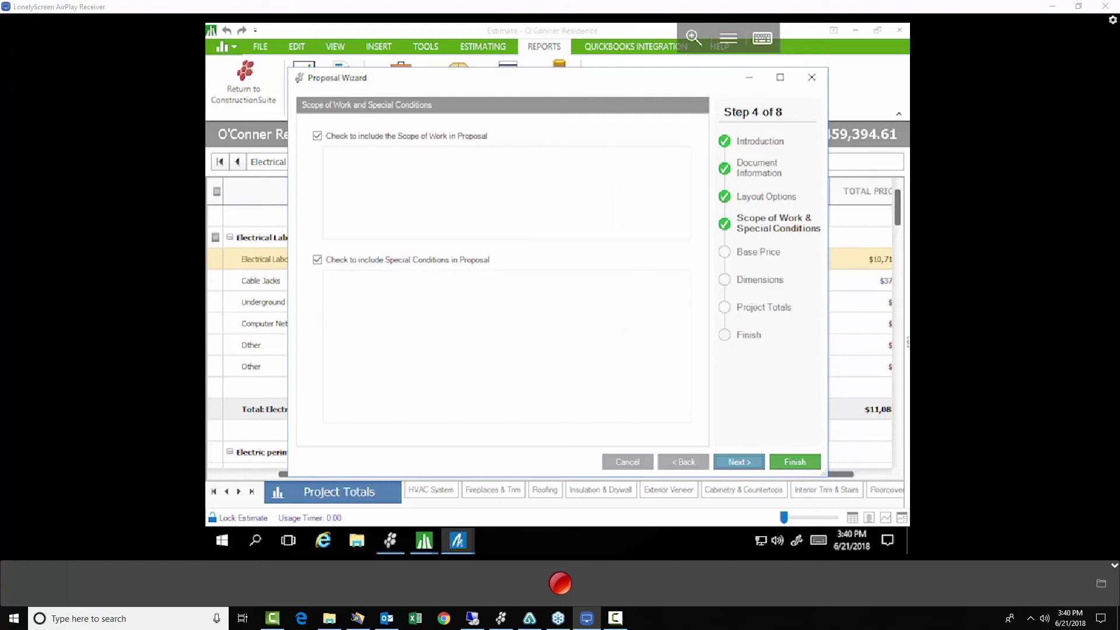
key(Return)
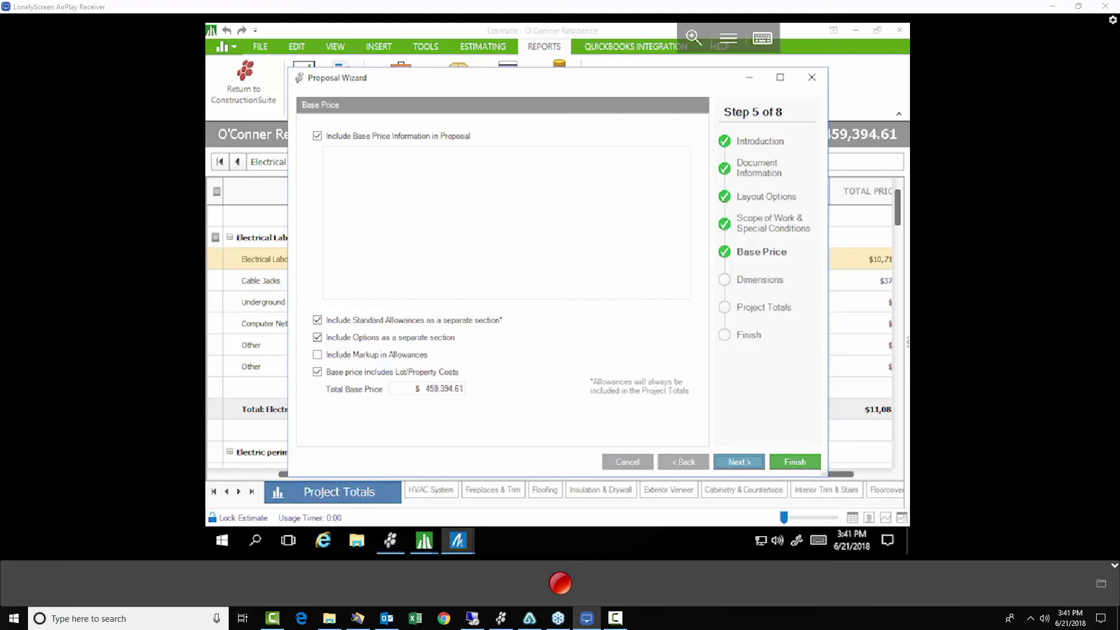
key(Return)
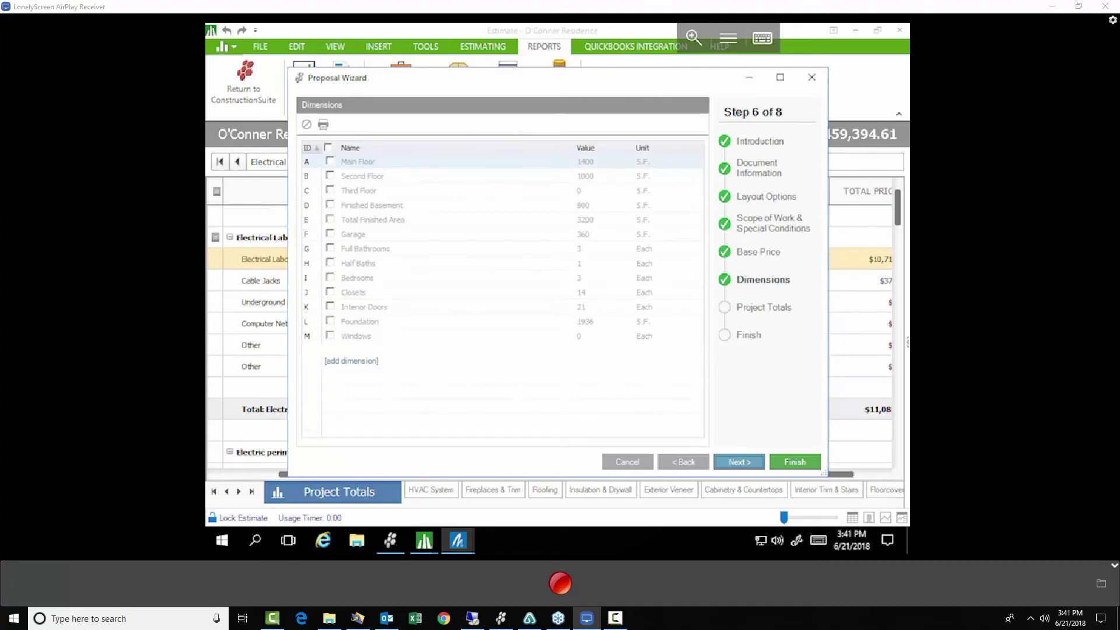
key(Return)
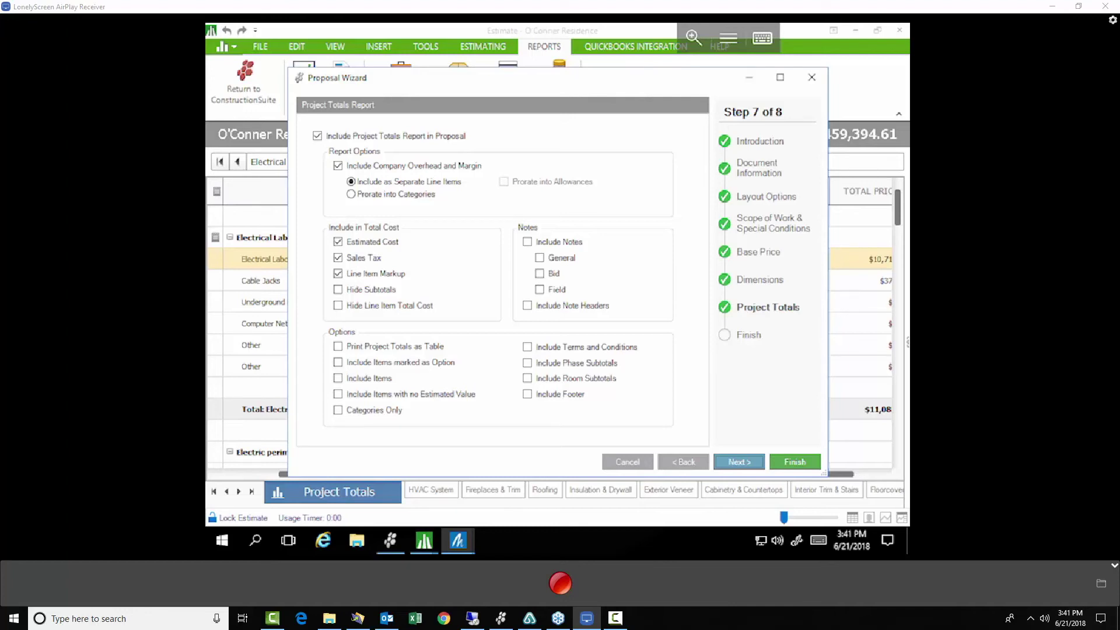
Include items and print the project totals as a table with default columns, and generate the proposal without additional documents.
click(338, 378)
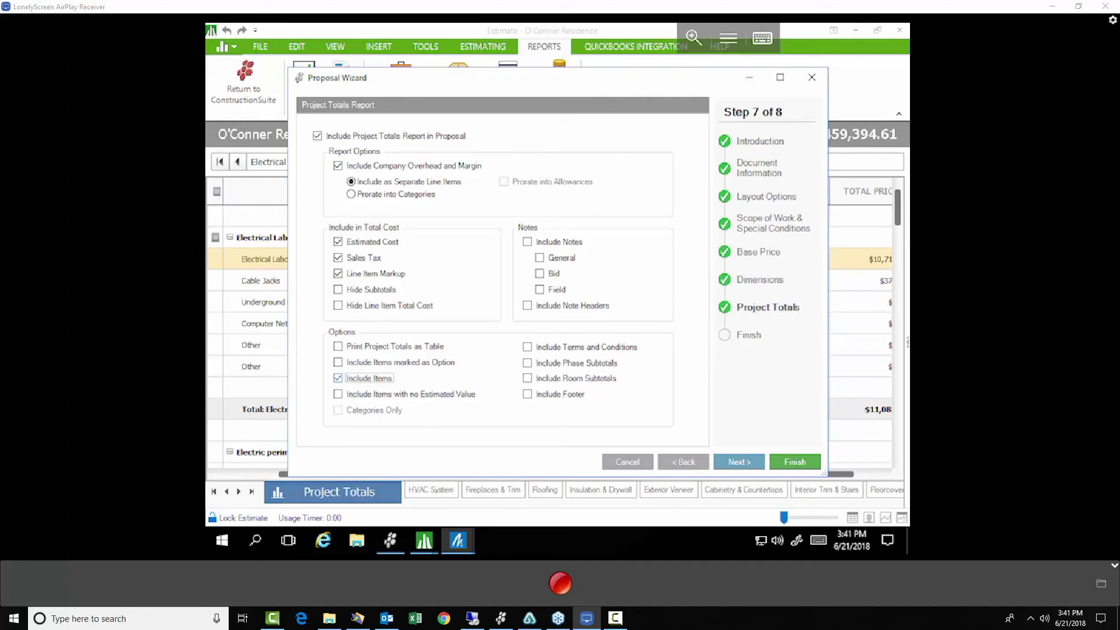
click(338, 346)
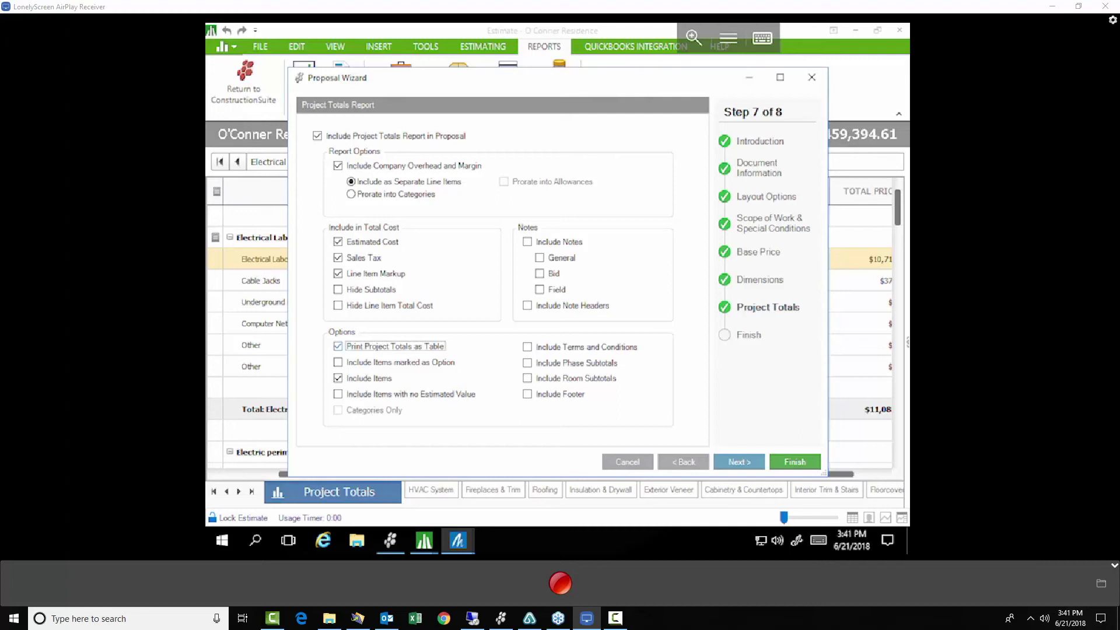
key(Return)
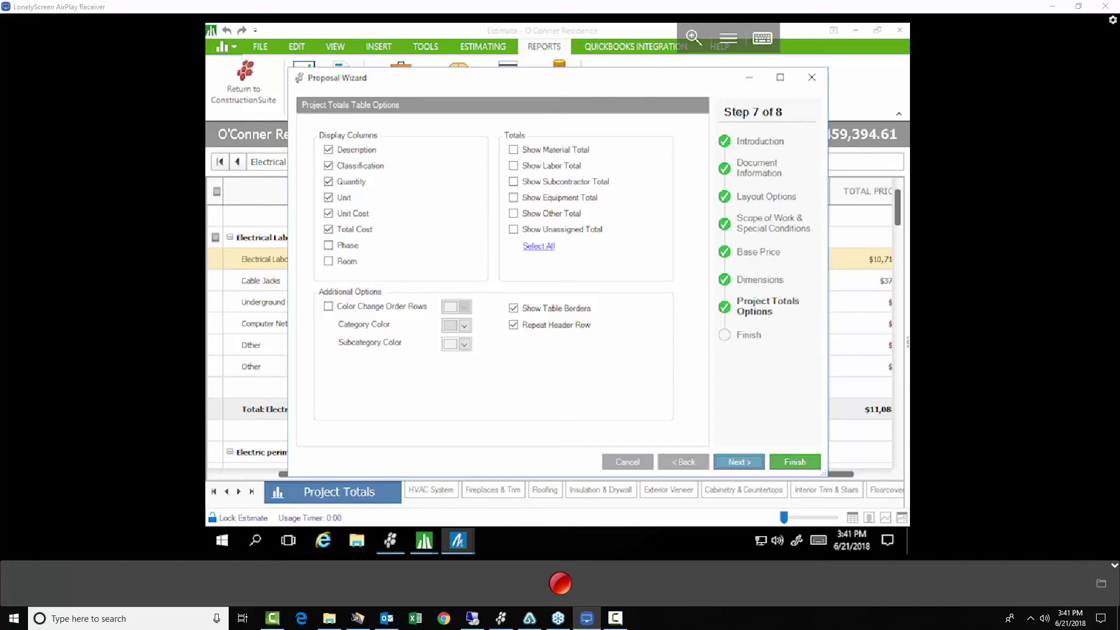
key(Return)
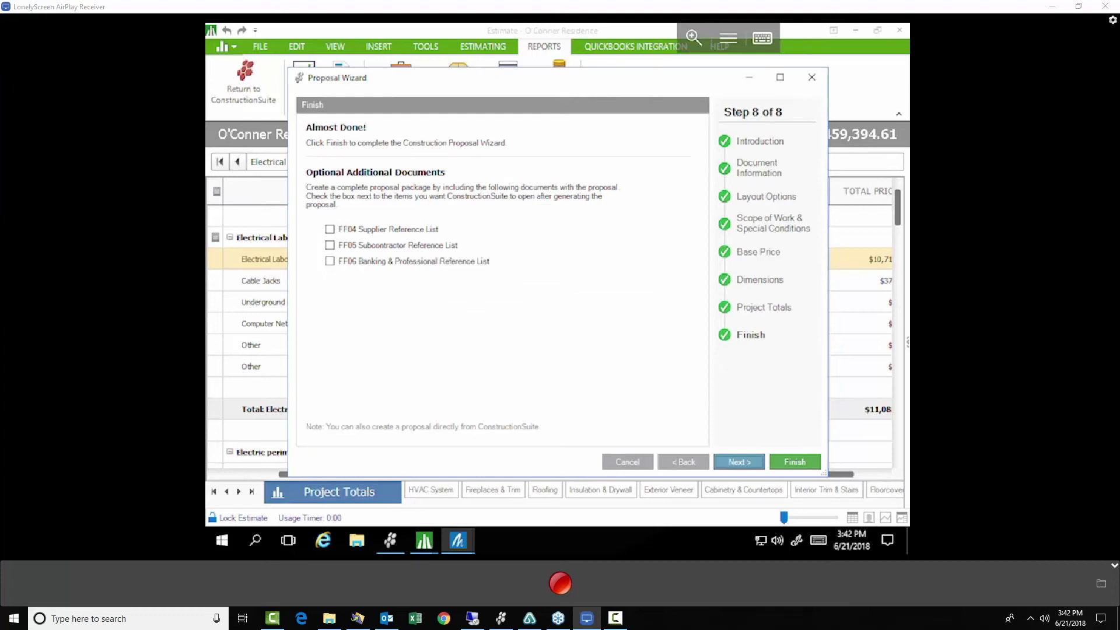
key(Return)
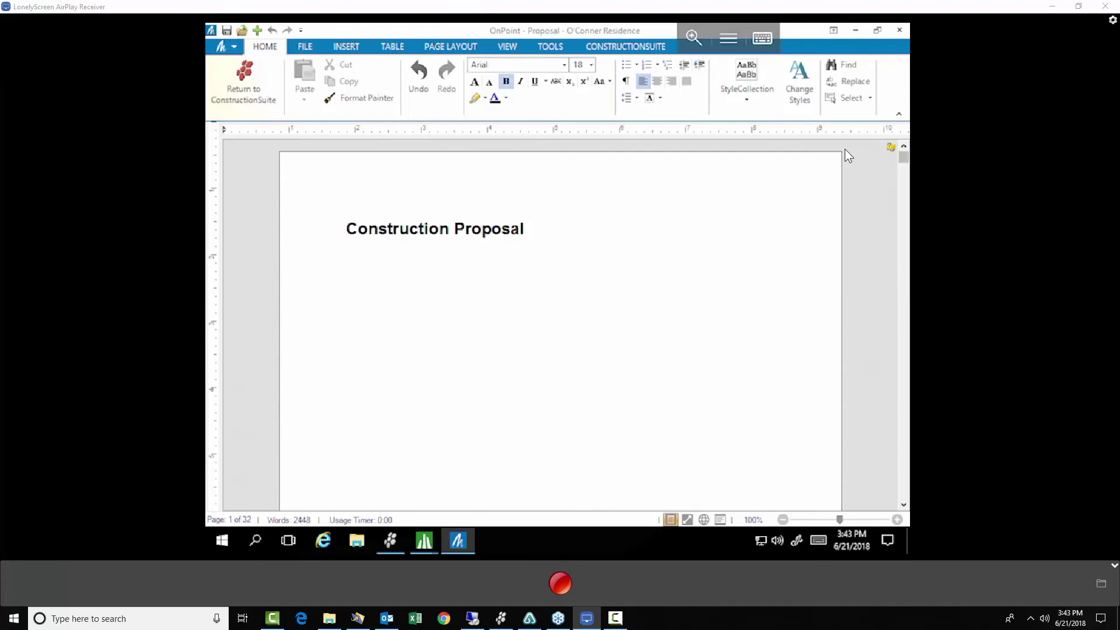
Review the generated proposal from the title page through the itemized cost tables to the signature page.
scroll(846, 151, down, 2)
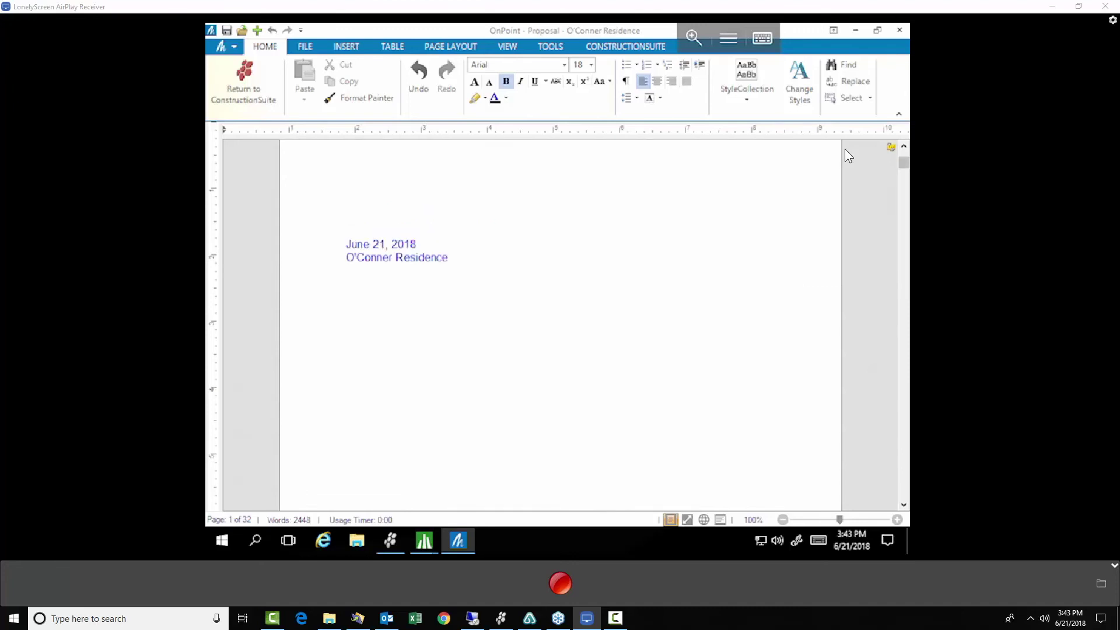
scroll(845, 149, down, 15)
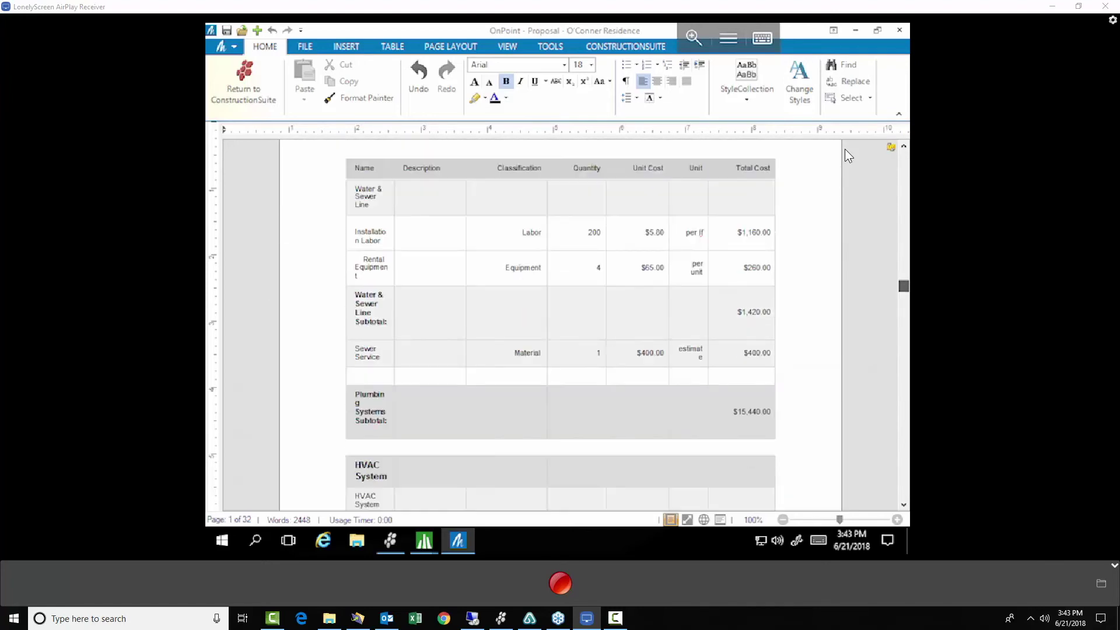
scroll(845, 149, down, 10)
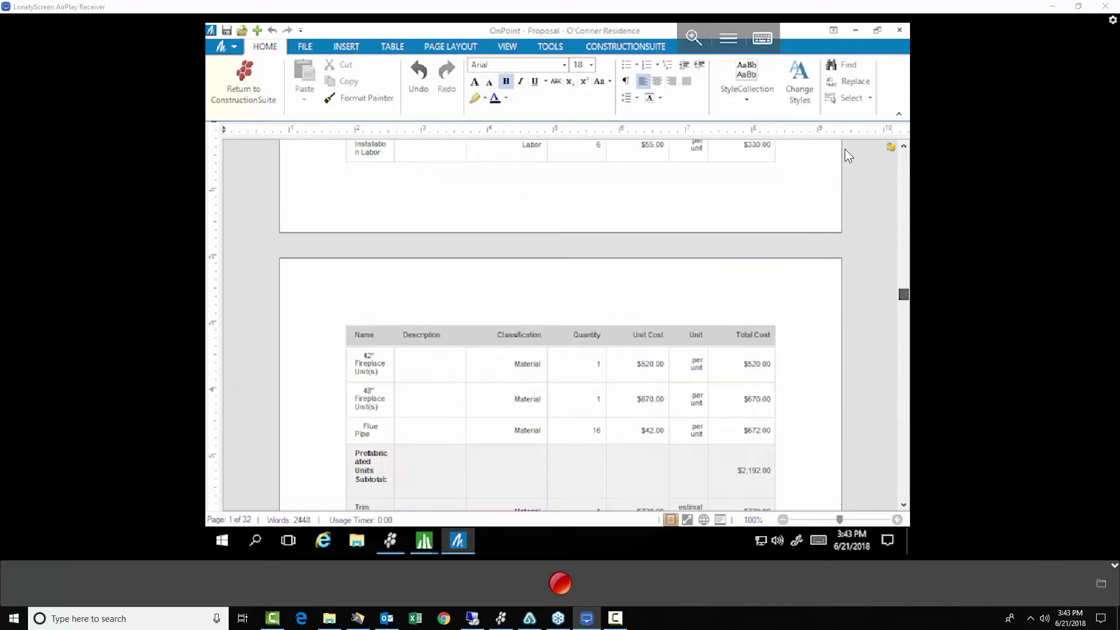
scroll(845, 148, down, 10)
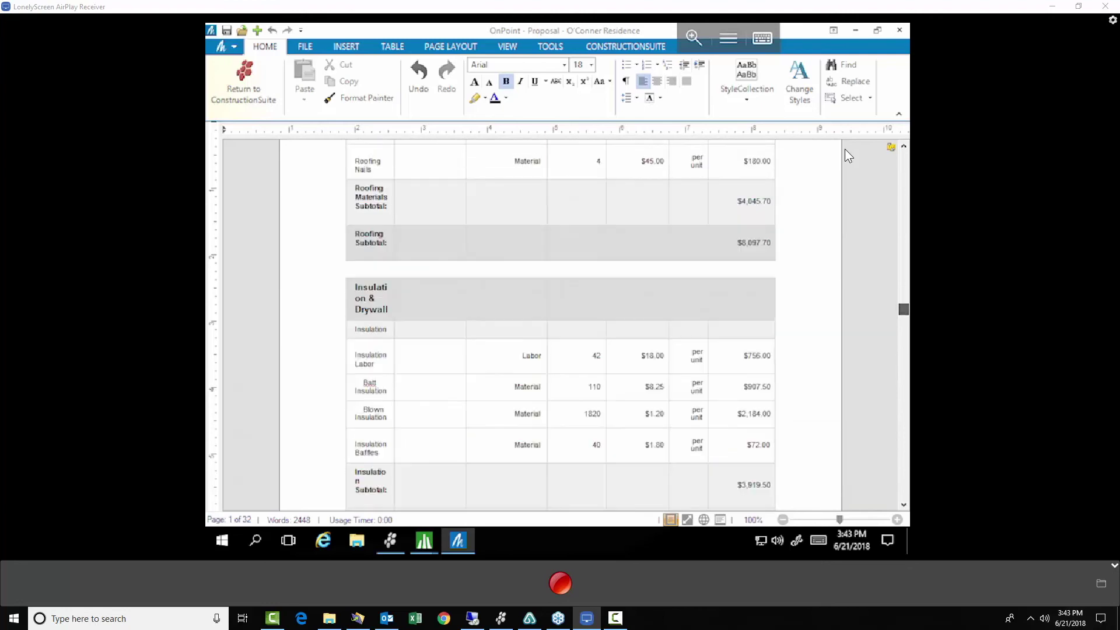
scroll(845, 149, down, 10)
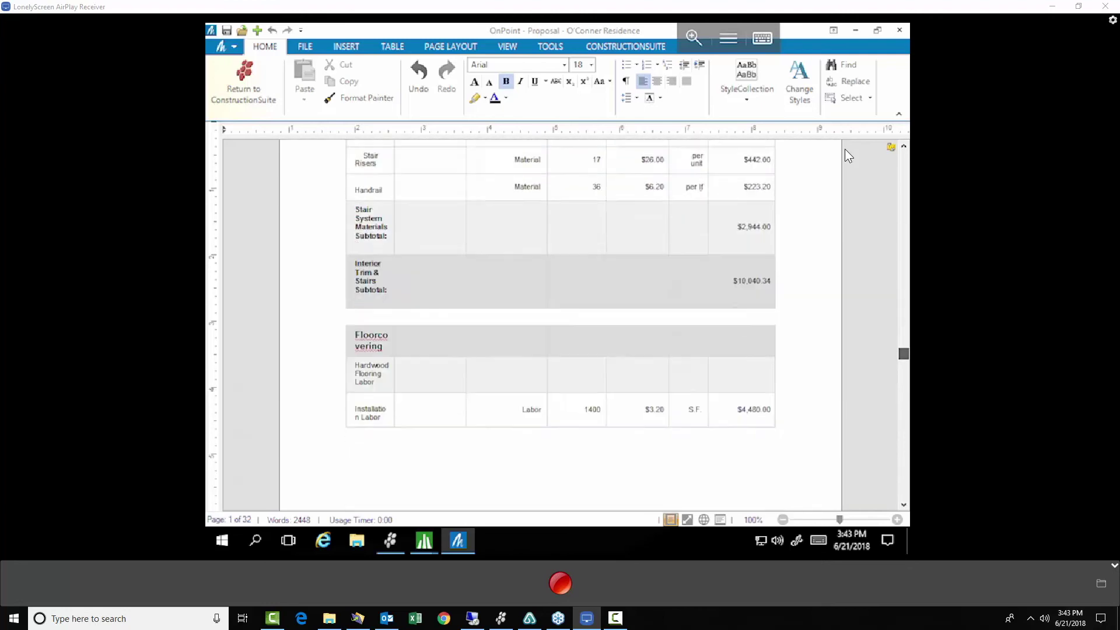
scroll(845, 149, down, 10)
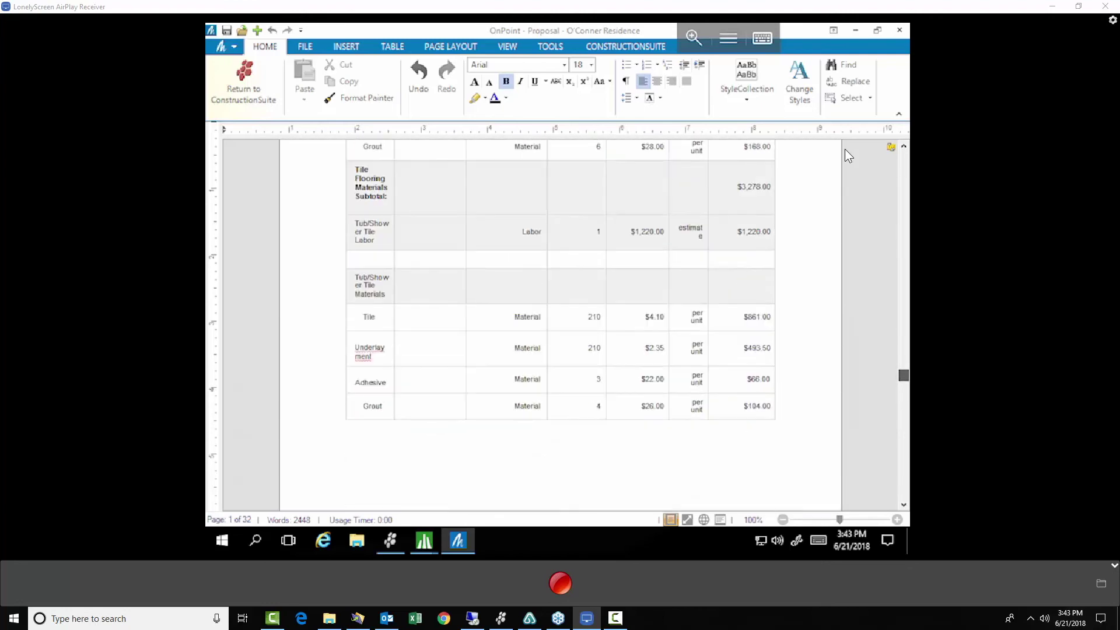
scroll(844, 149, down, 10)
scroll(845, 149, down, 10)
scroll(844, 149, up, 4)
scroll(845, 149, down, 4)
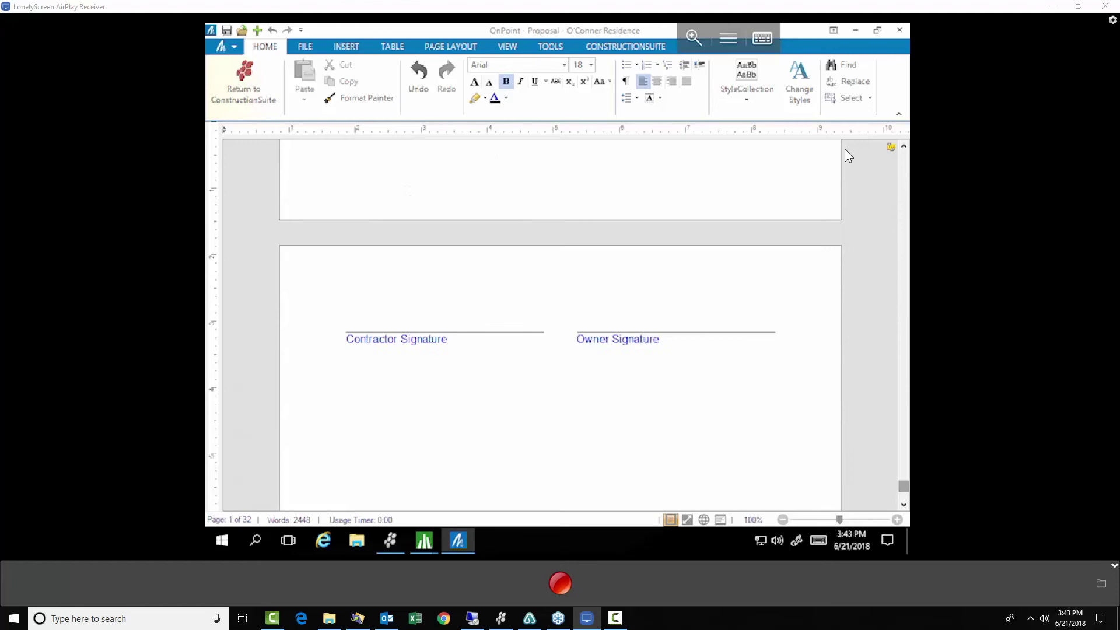
Sign the proposal with a freehand signature inserted at the current text position in the last page's signature block.
key(ctrl+End)
key(End)
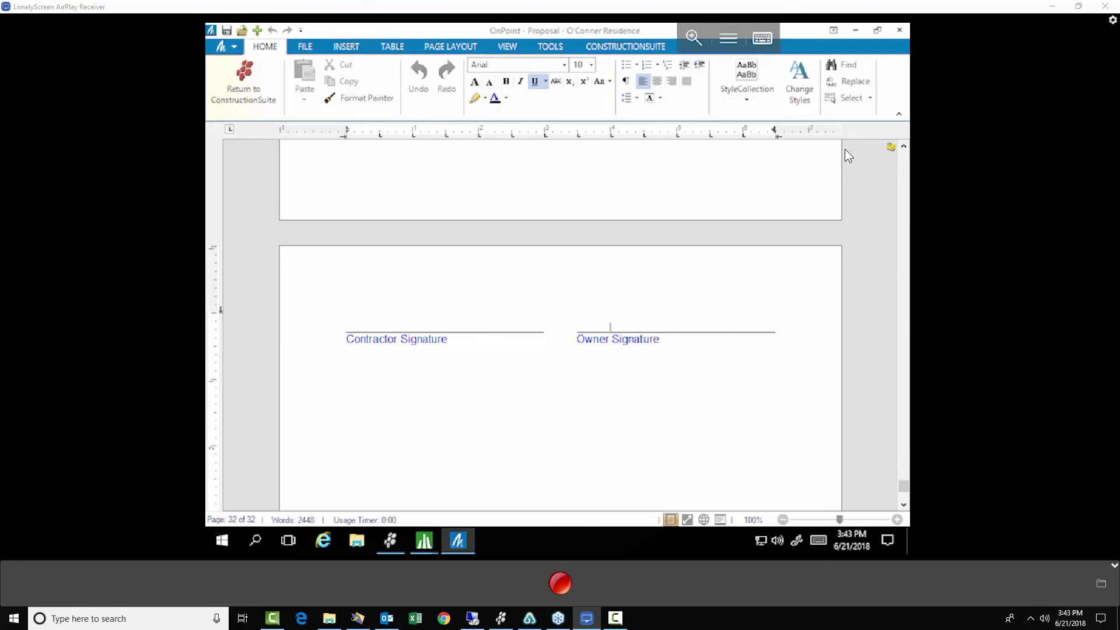
scroll(671, 70, down, 3)
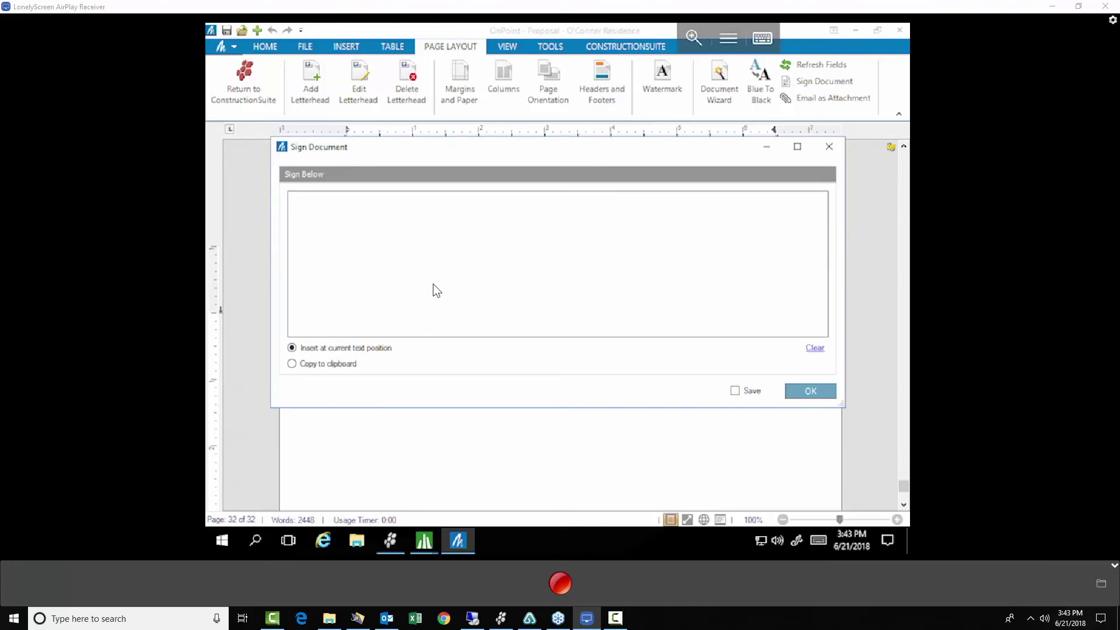
drag(422, 193, 325, 321)
drag(433, 243, 413, 304)
drag(503, 200, 517, 323)
mouse_move(549, 246)
mouse_down()
mouse_move(538, 269)
mouse_move(671, 210)
mouse_move(712, 221)
mouse_up()
drag(620, 302, 828, 254)
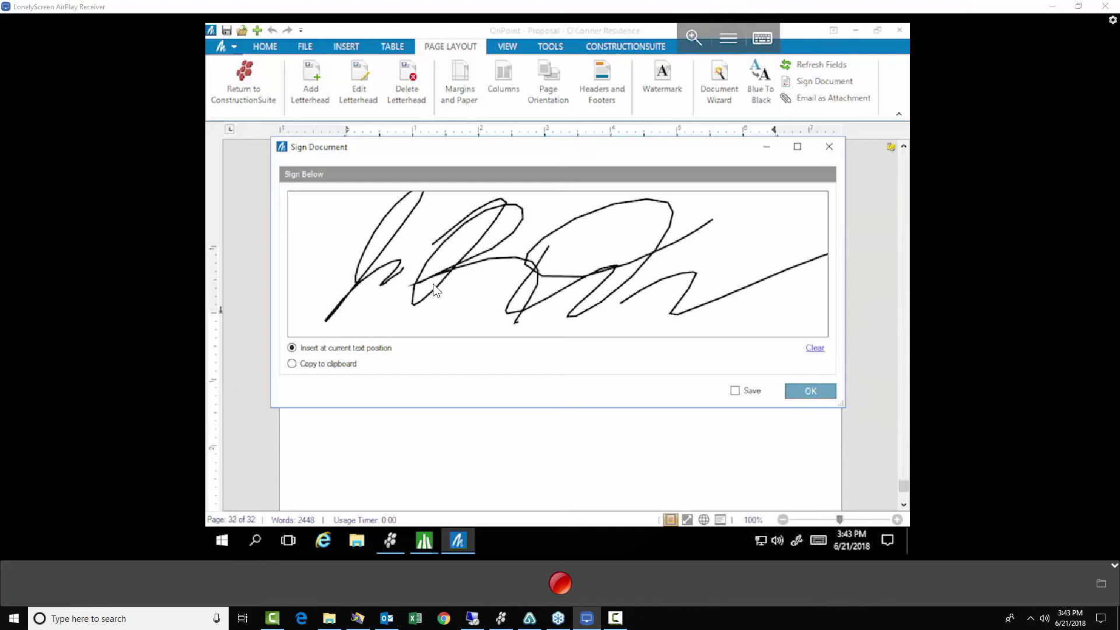
click(810, 390)
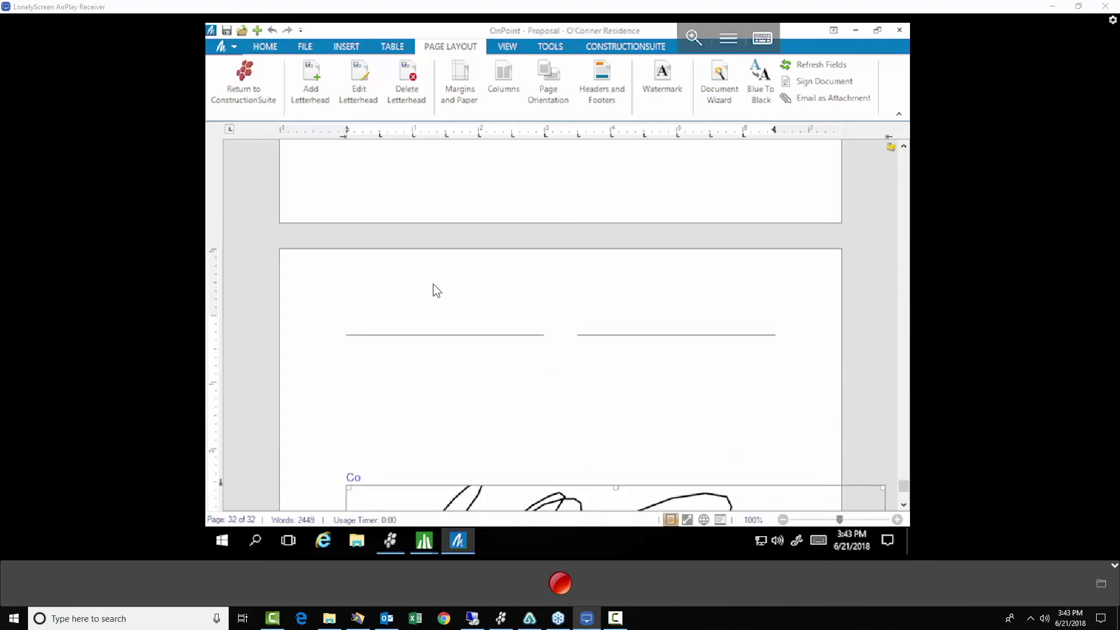
scroll(434, 286, down, 2)
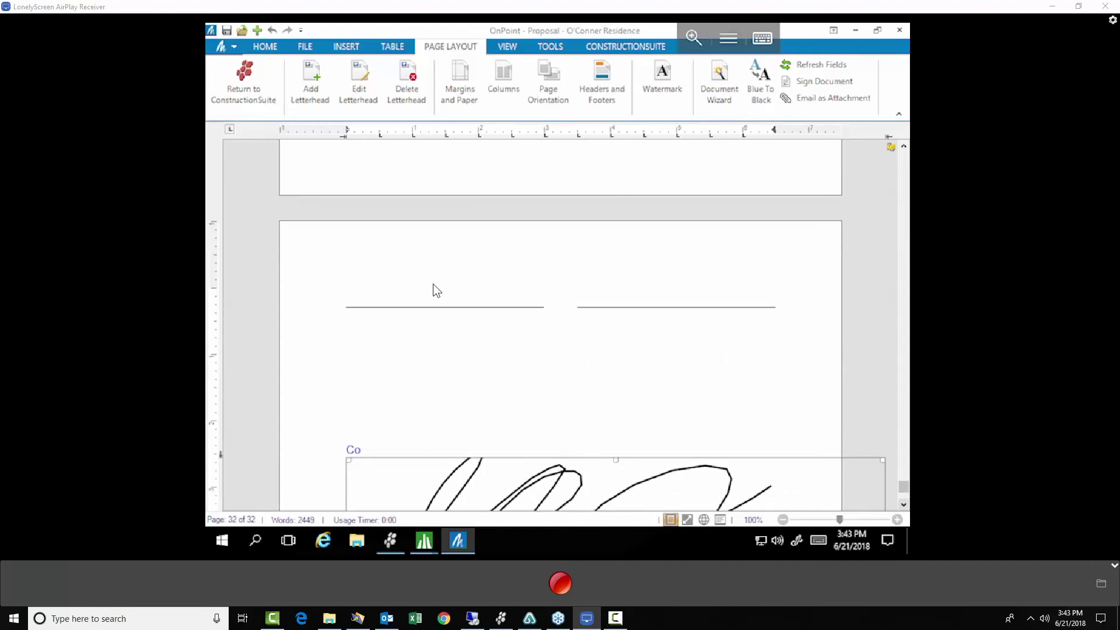
scroll(433, 286, down, 1)
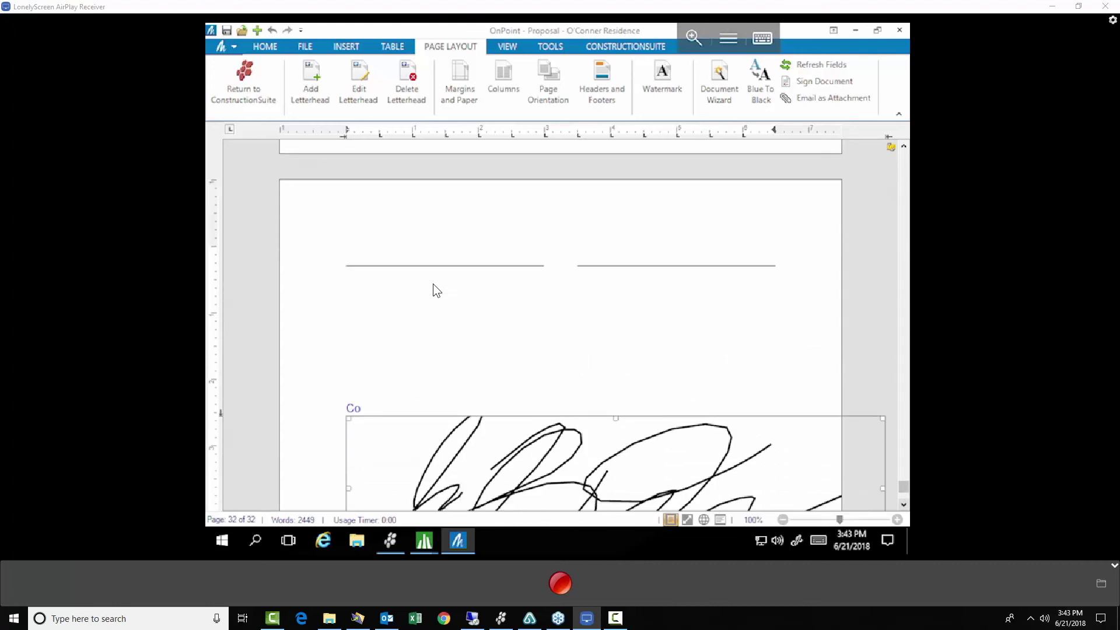
scroll(433, 290, down, 1)
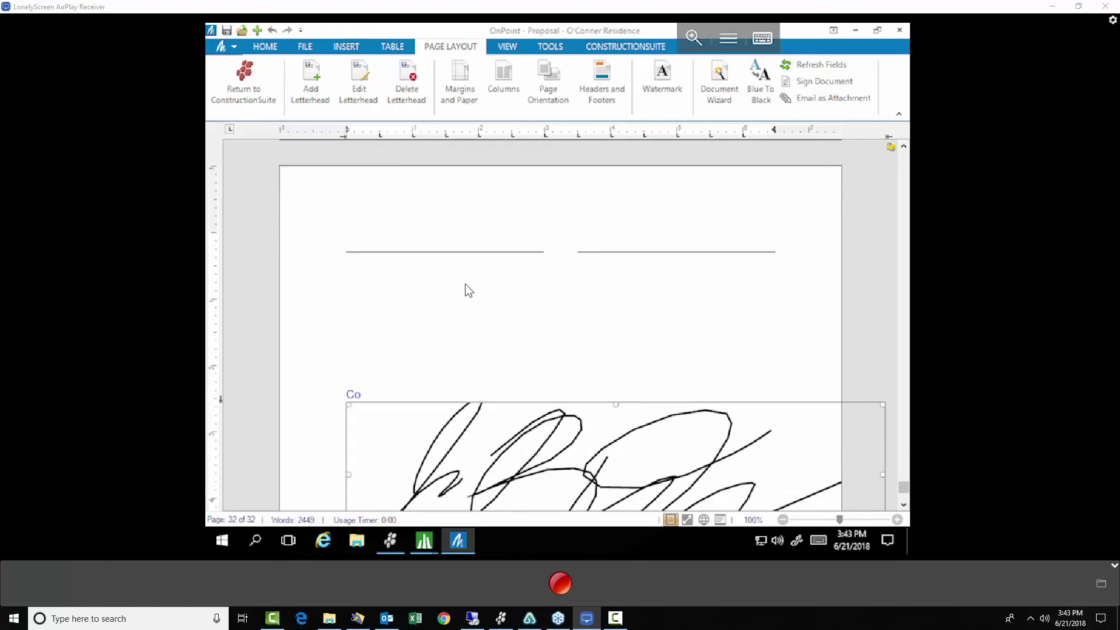
Review the proposal's itemized cost tables backwards from the signature page to the Door & Closet Hardware section.
scroll(466, 285, up, 15)
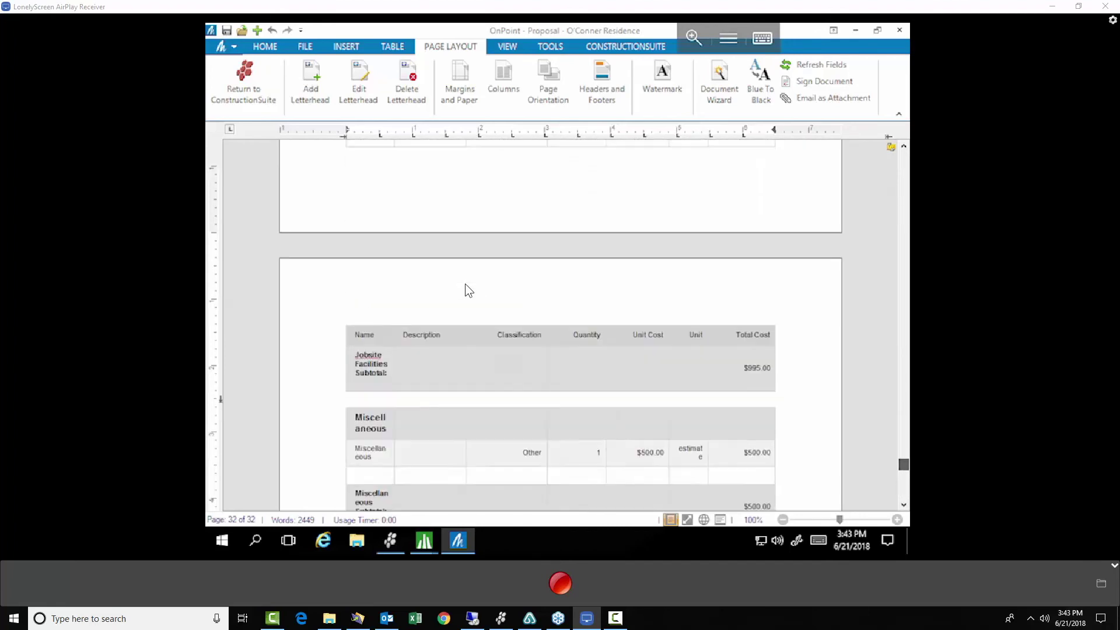
scroll(466, 285, up, 10)
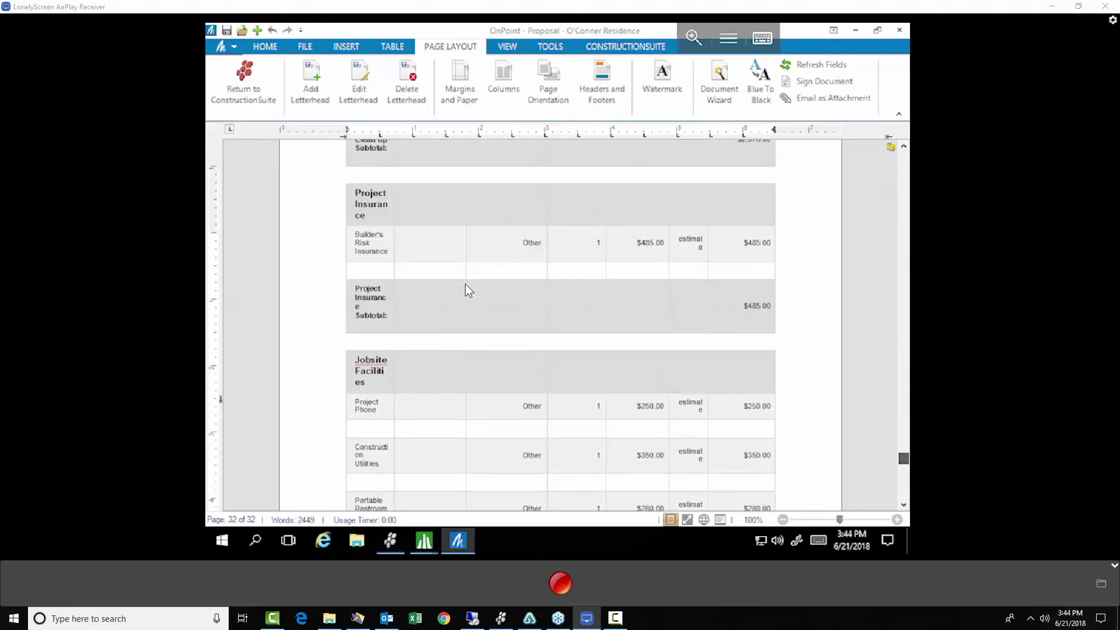
scroll(466, 285, up, 10)
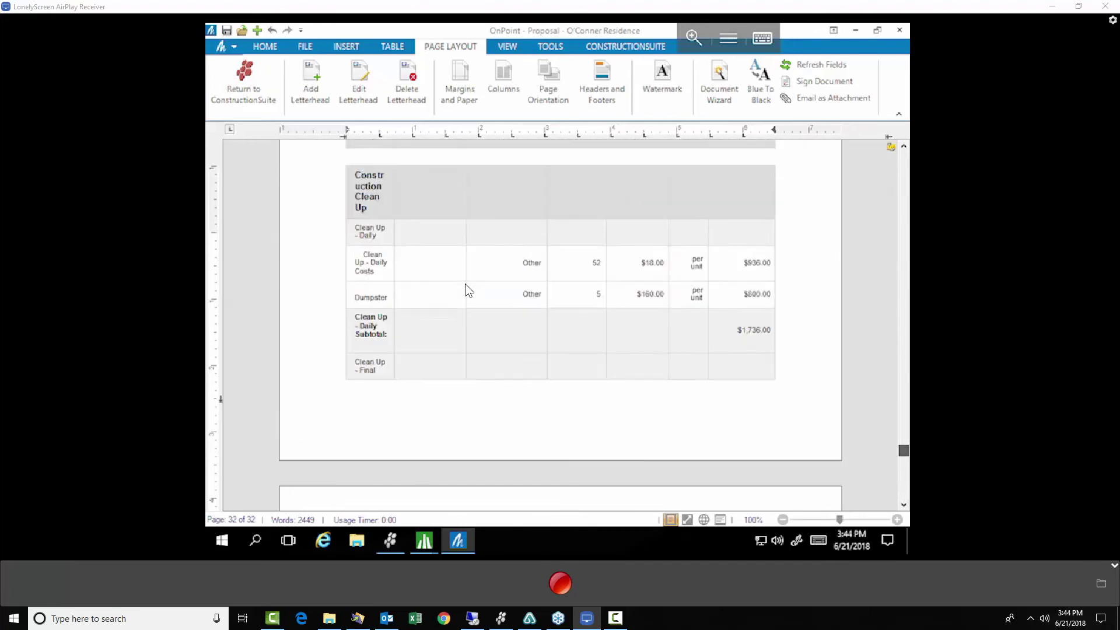
scroll(465, 286, up, 2)
scroll(466, 285, down, 7)
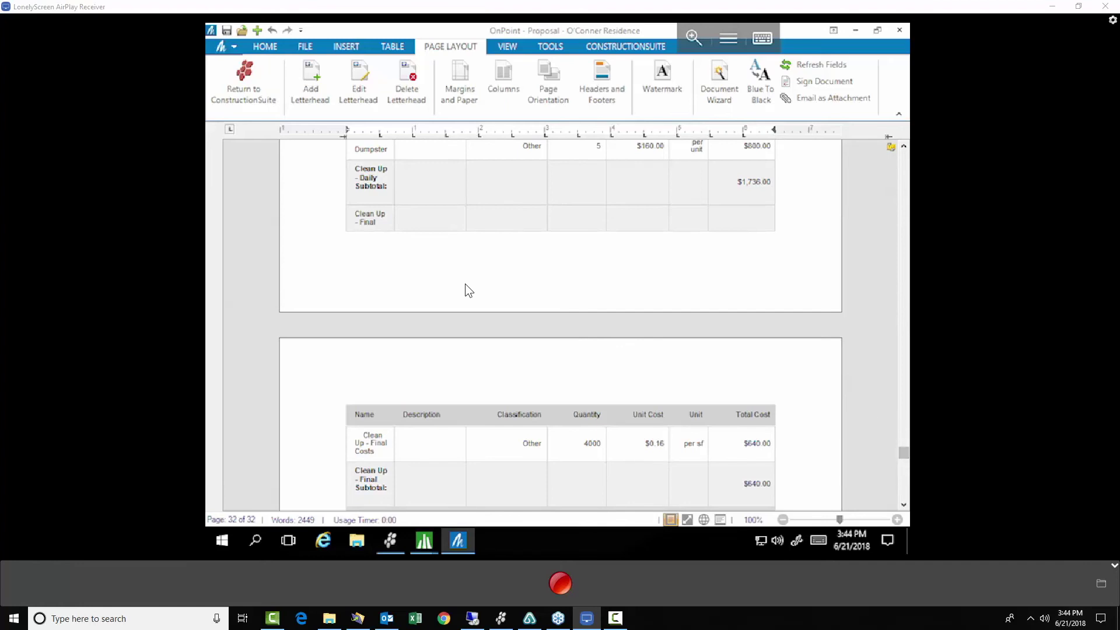
scroll(466, 286, up, 10)
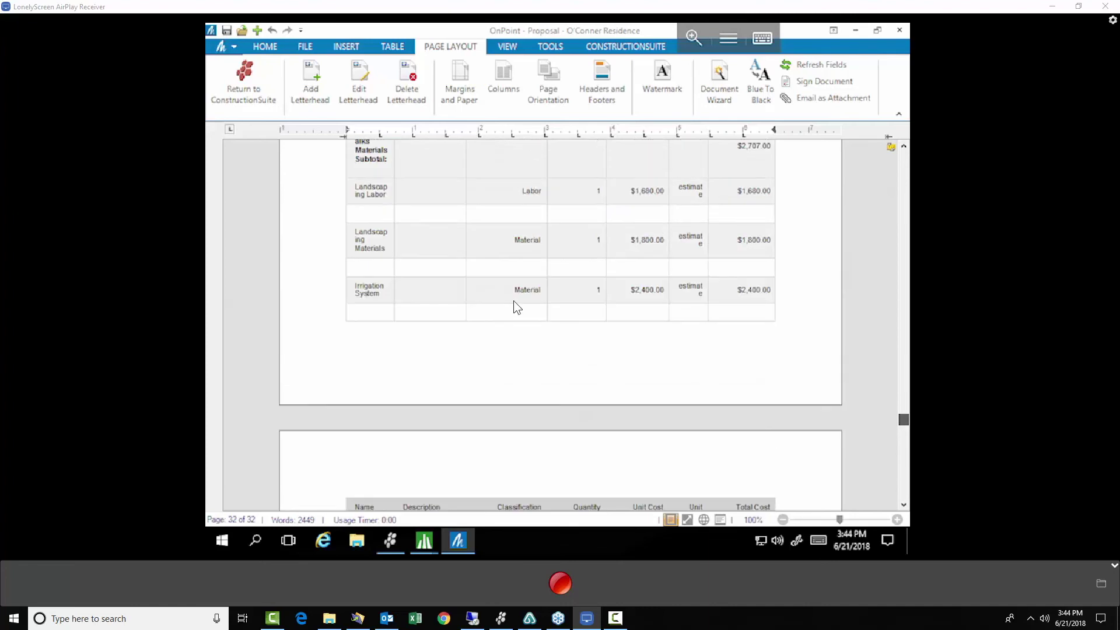
scroll(514, 301, up, 5)
scroll(561, 324, up, 5)
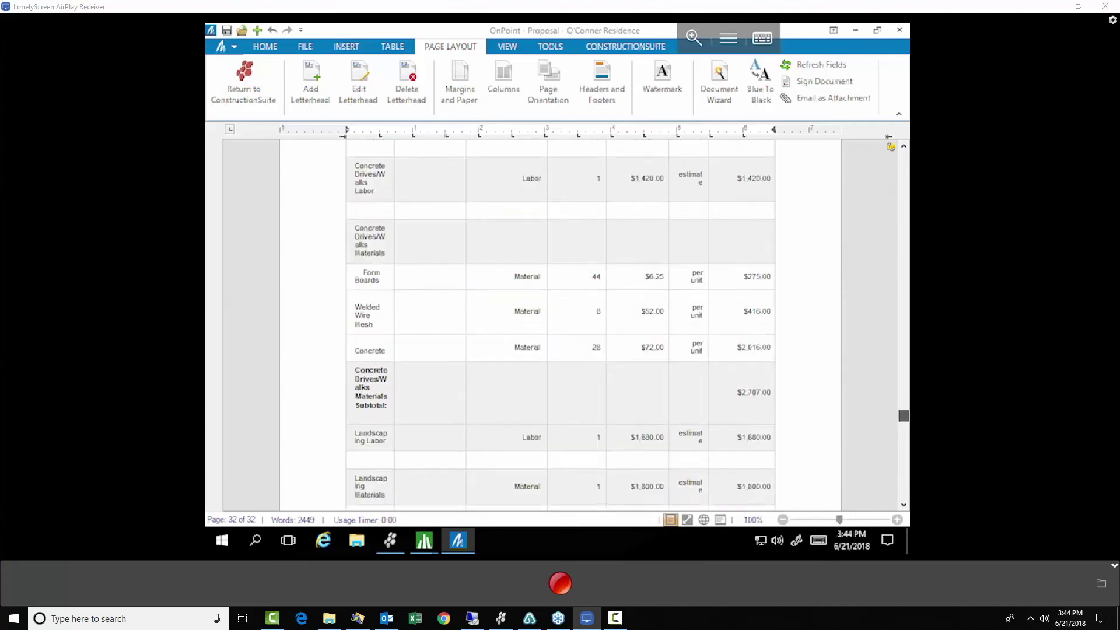
scroll(561, 324, up, 15)
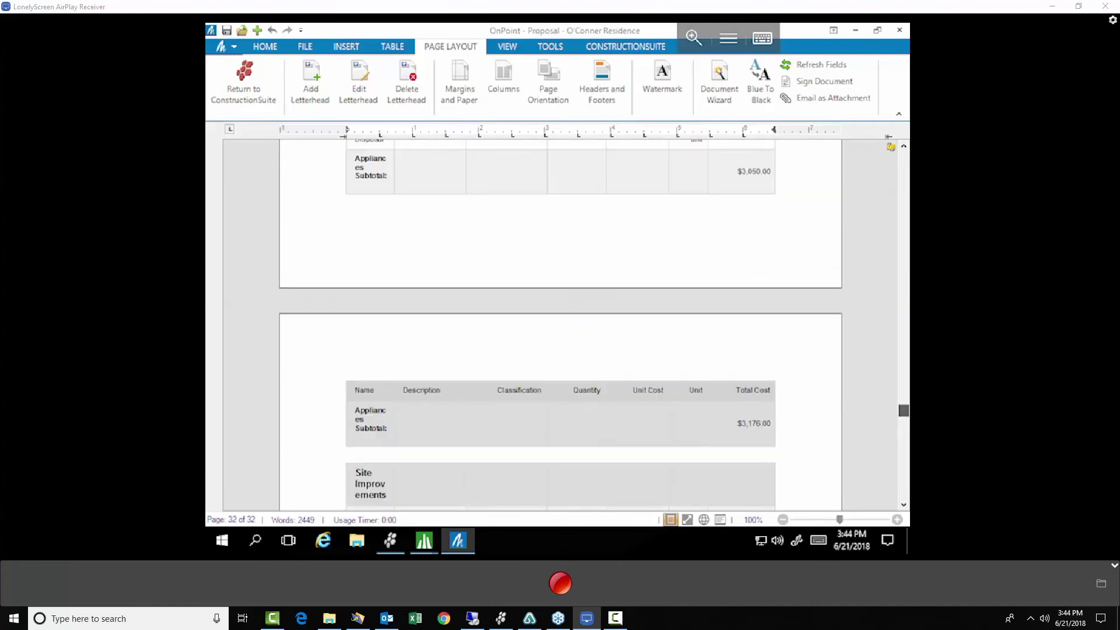
scroll(560, 324, up, 3)
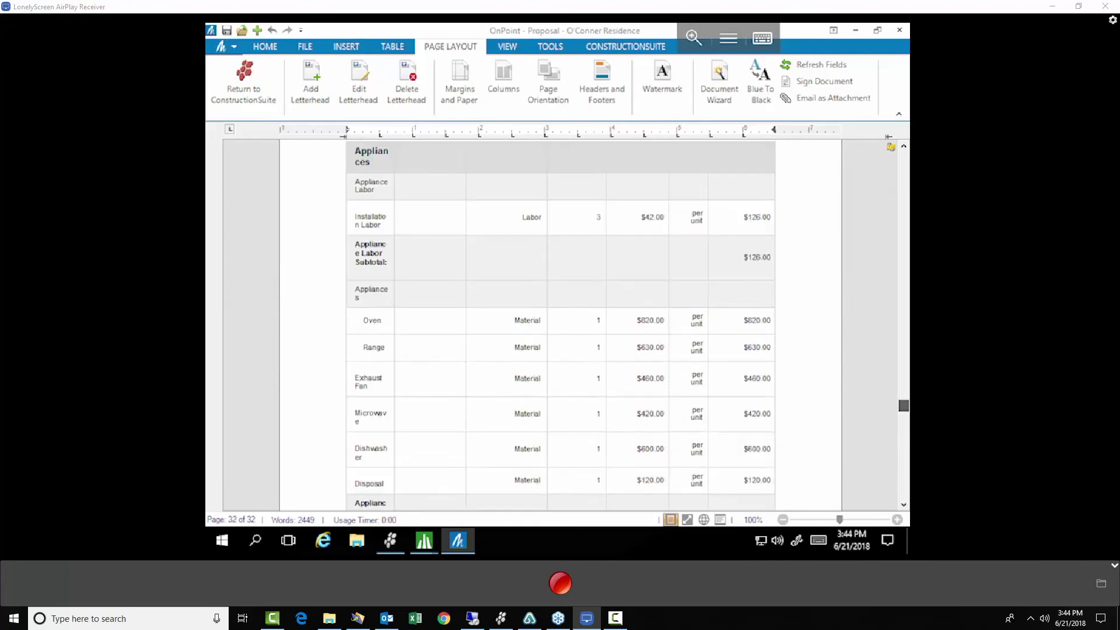
scroll(561, 324, up, 8)
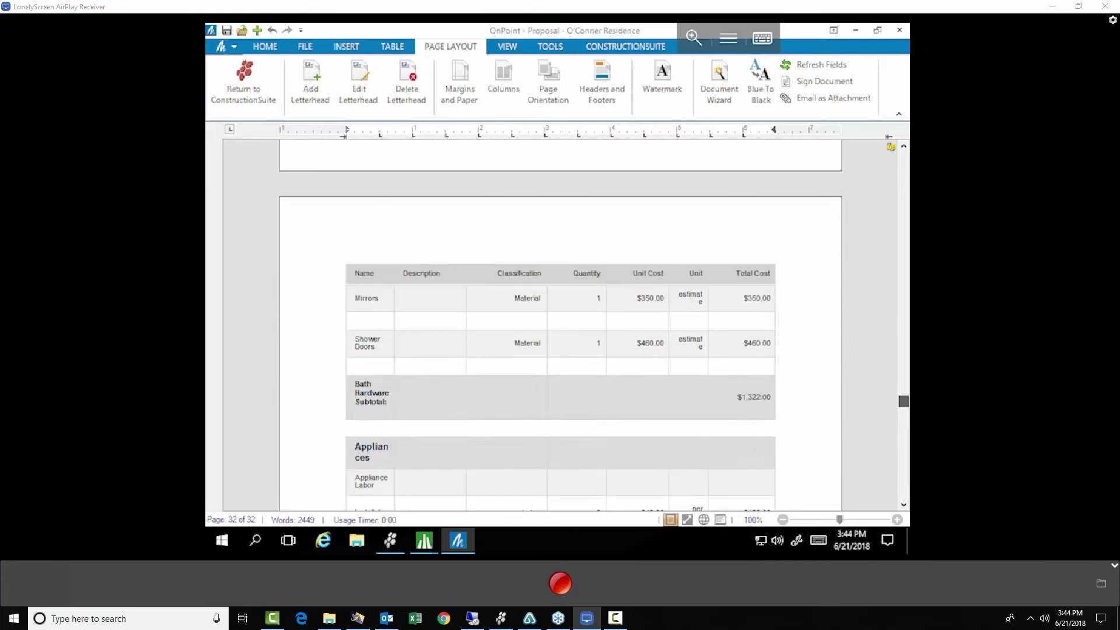
scroll(561, 323, up, 8)
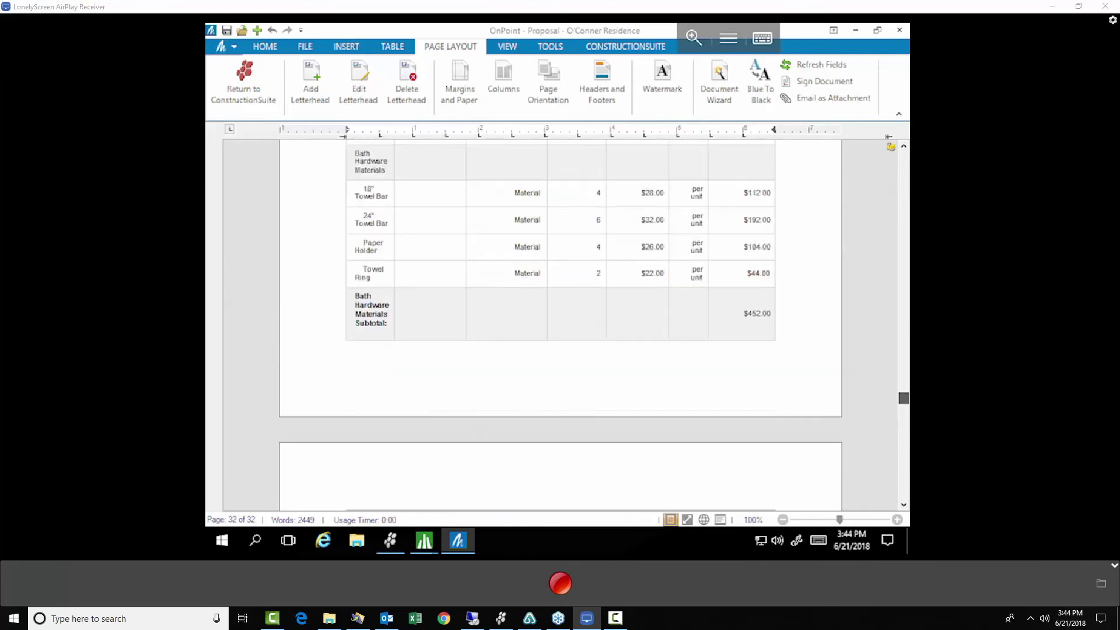
scroll(561, 324, up, 6)
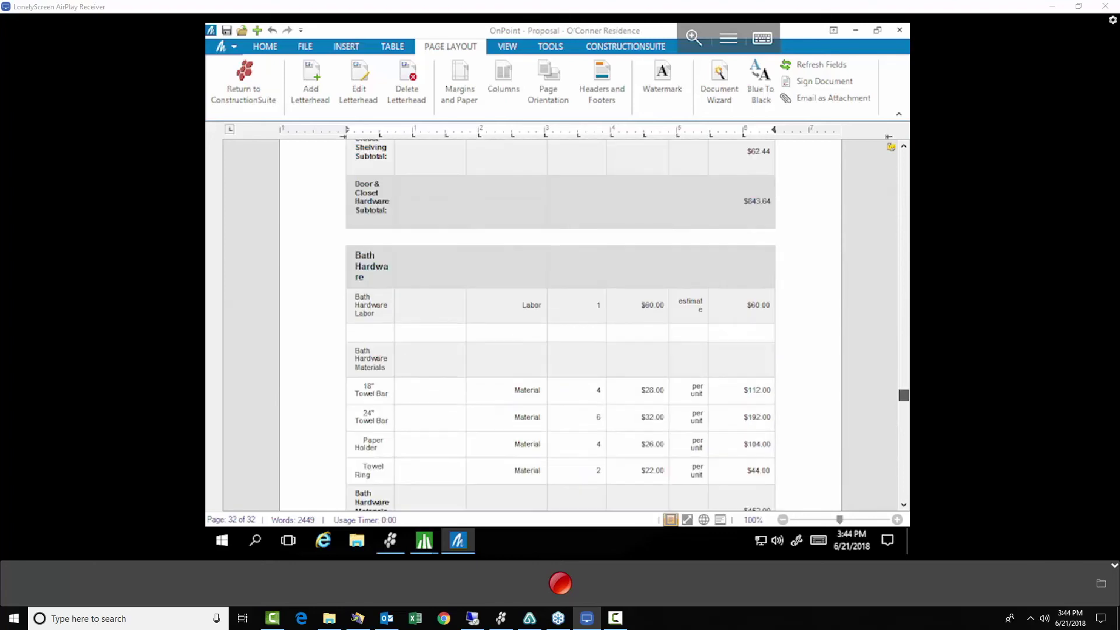
scroll(561, 324, up, 6)
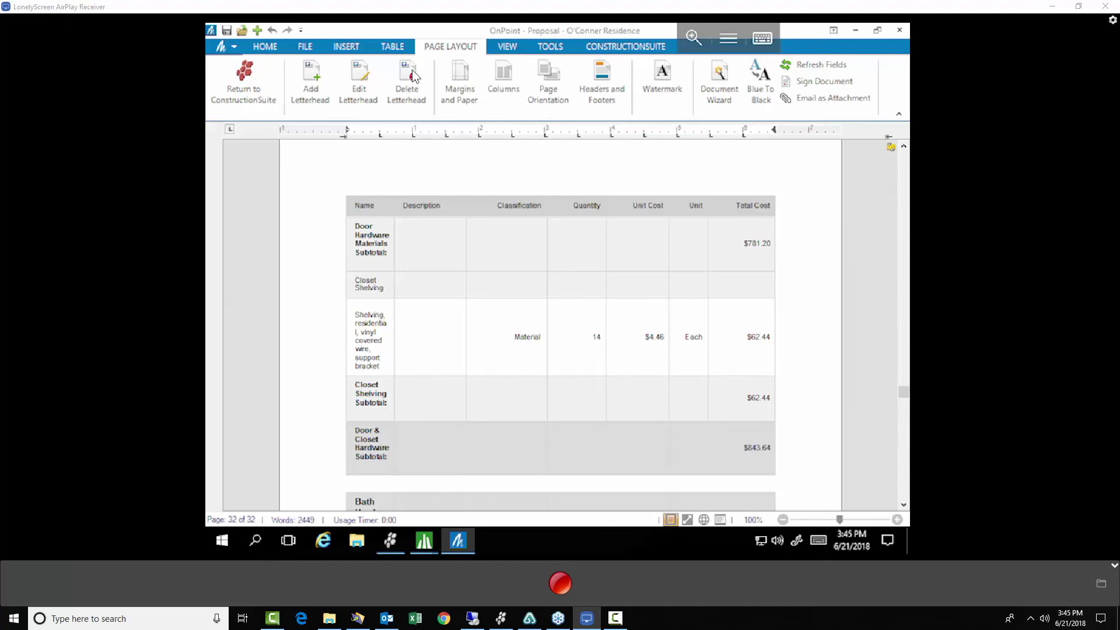
Export the signed proposal as a PDF named Proposal to the Desktop.
key(alt+f)
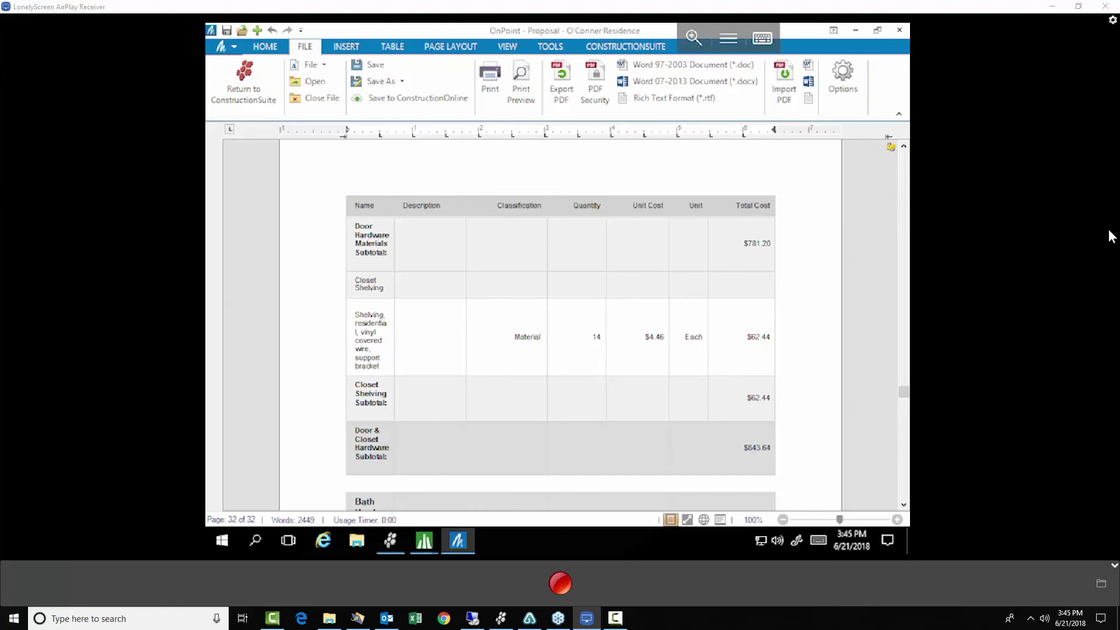
click(562, 81)
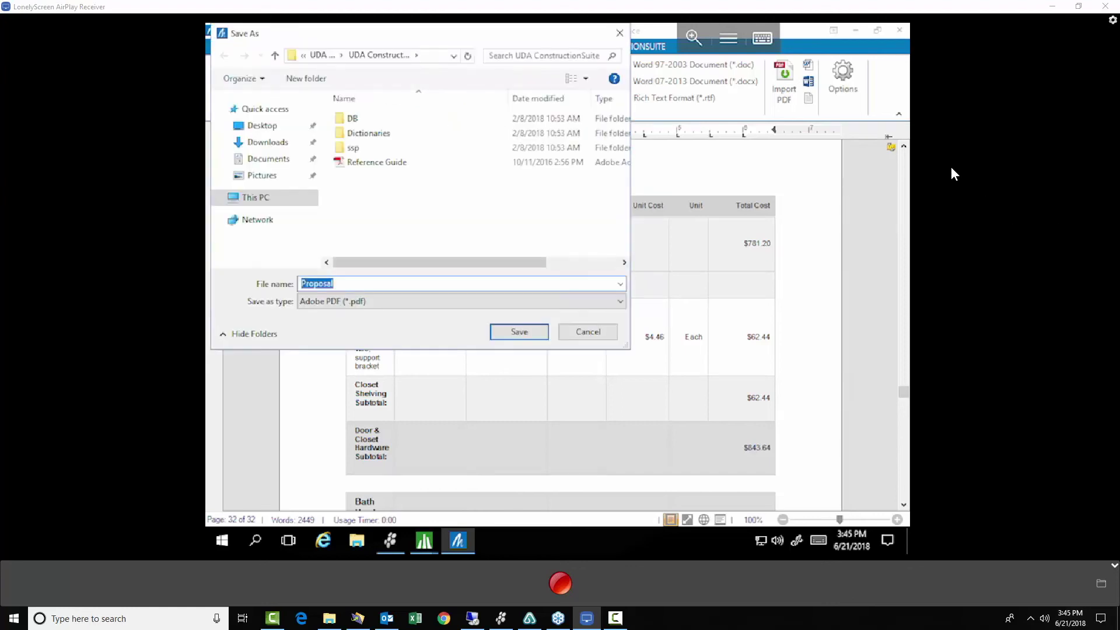
key(End)
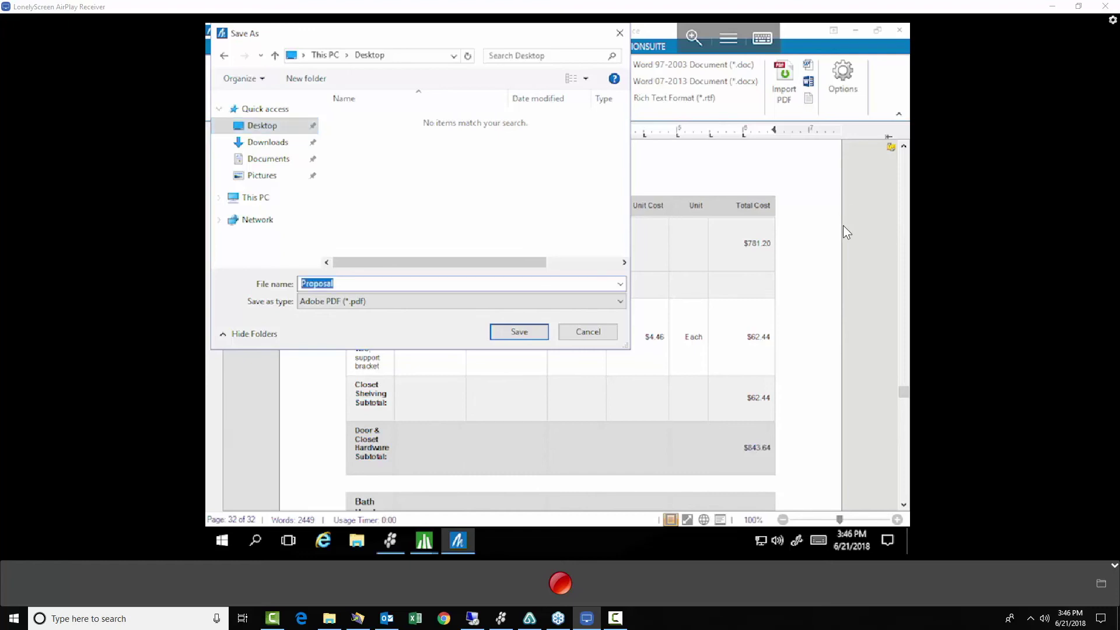
key(Return)
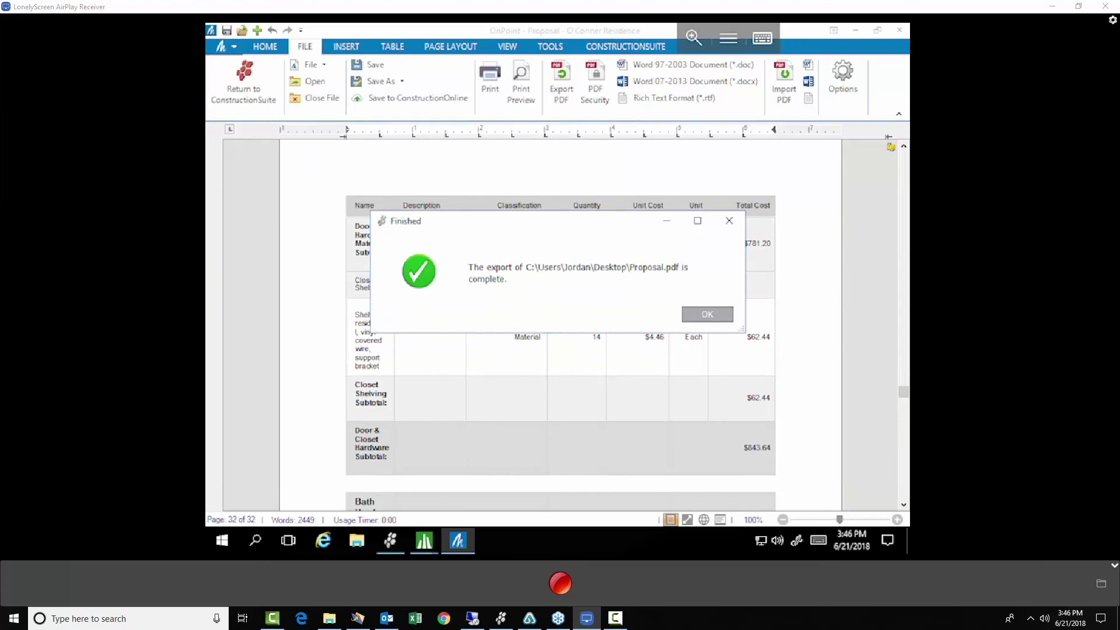
key(Return)
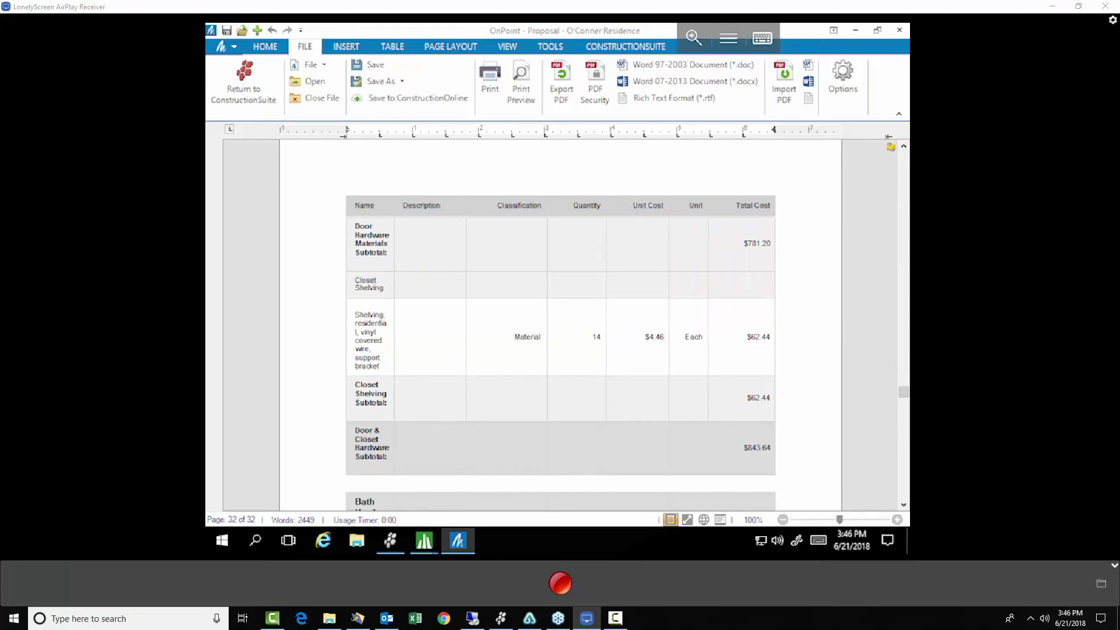
Return to the estimate, open its takeoff dimensions and inspect the Total Finished Area formula and the floor values feeding it.
click(855, 30)
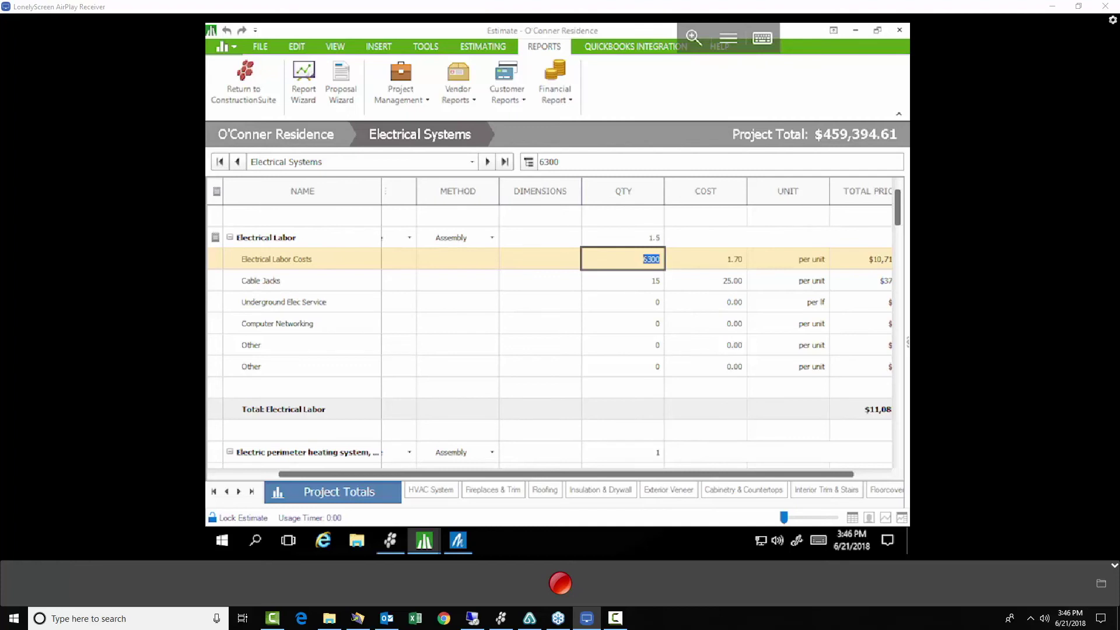
click(484, 46)
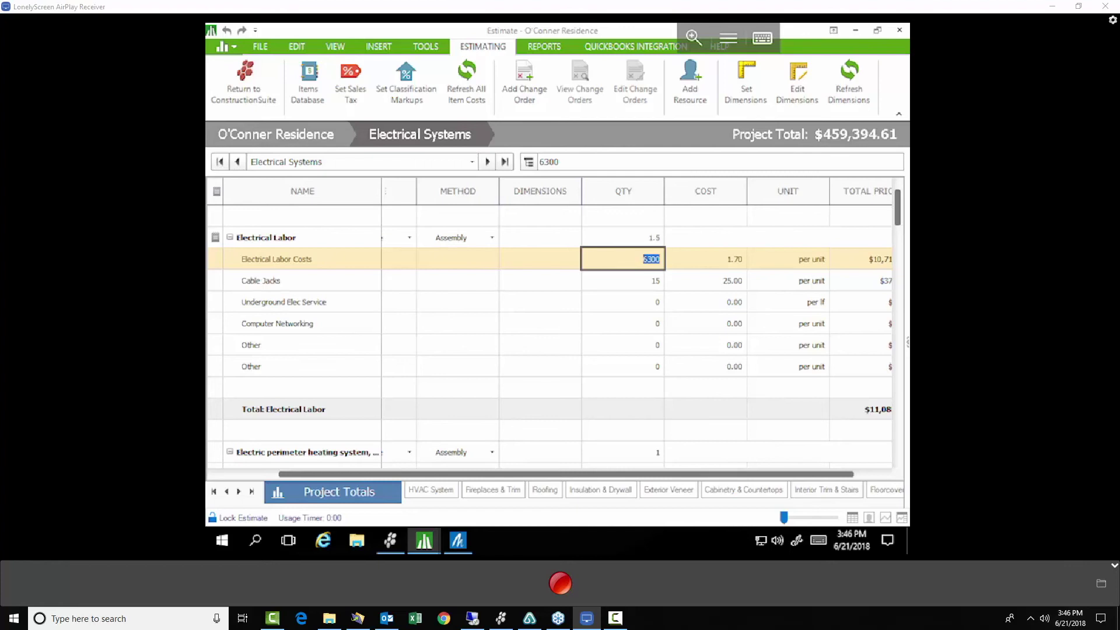
click(797, 82)
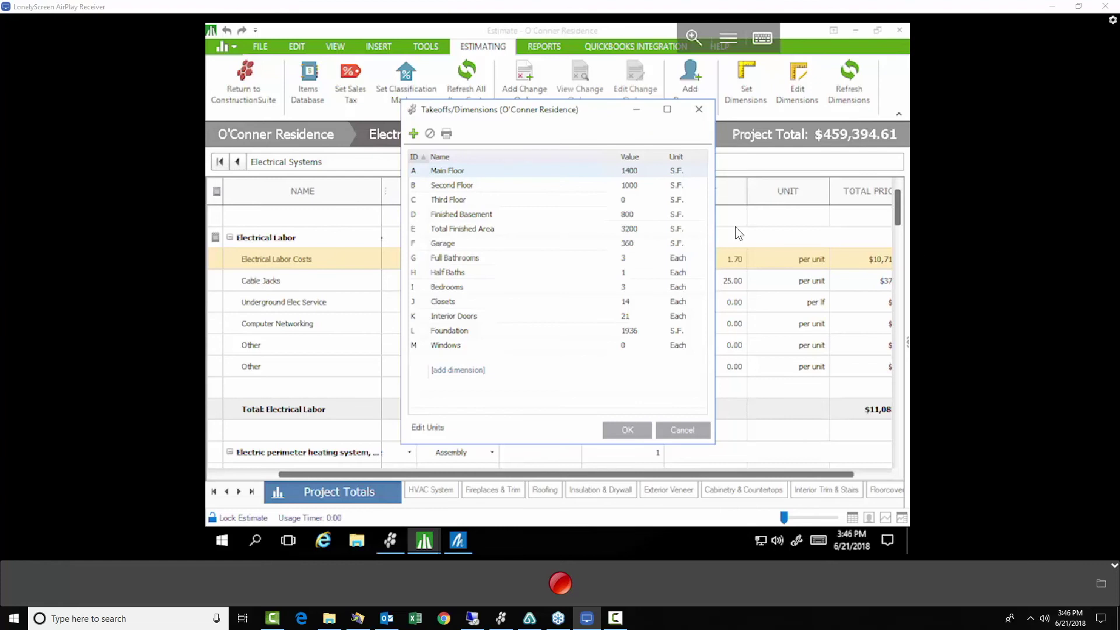
click(640, 230)
double_click(641, 230)
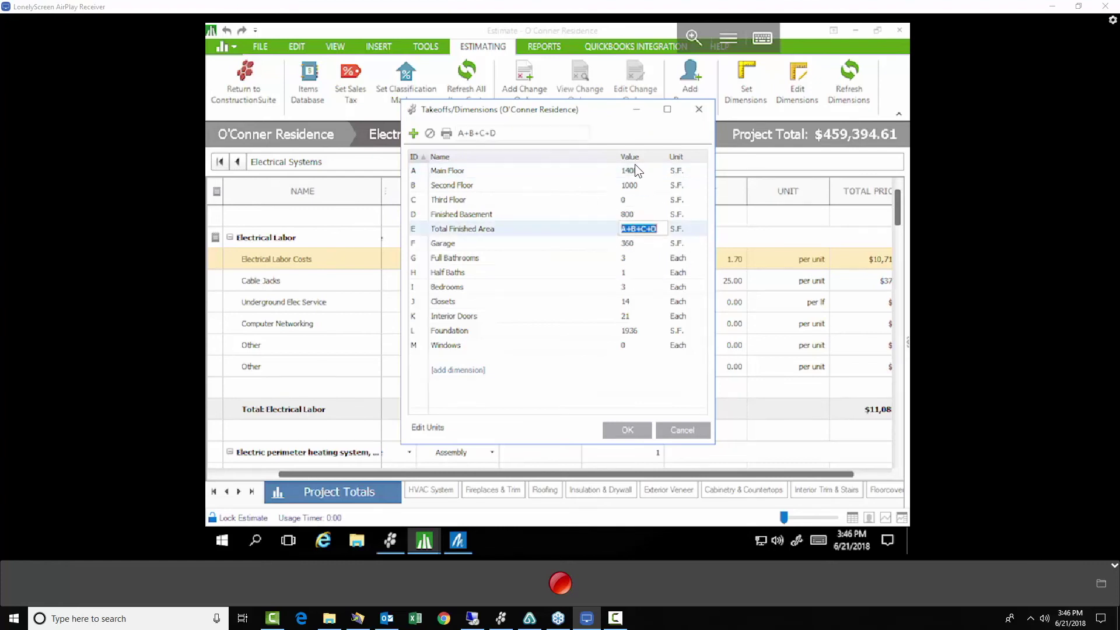
key(Return)
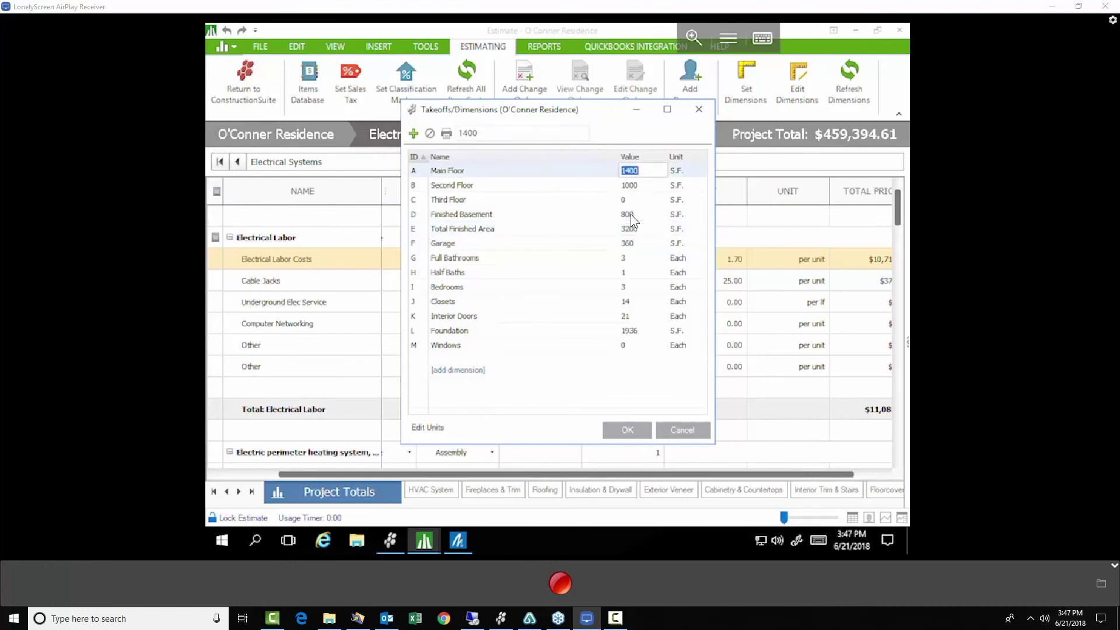
key(Return)
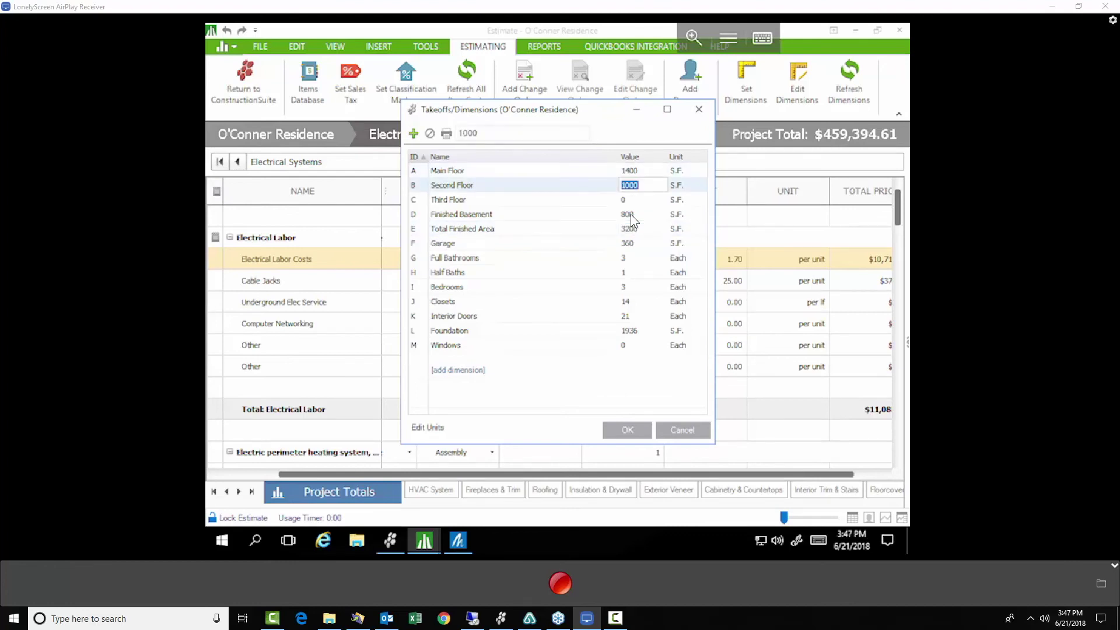
key(Return)
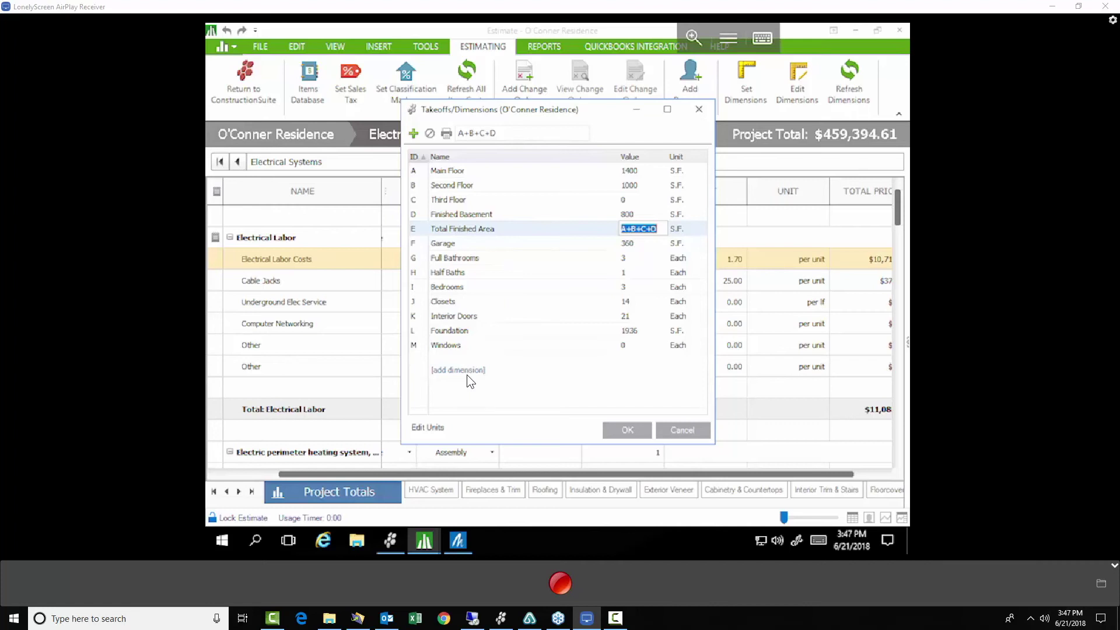
Inspect the Foundation dimension's formula and close the dimensions list.
key(Down)
key(Down)
key(Down)
key(Down)
key(Down)
key(Down)
key(Down)
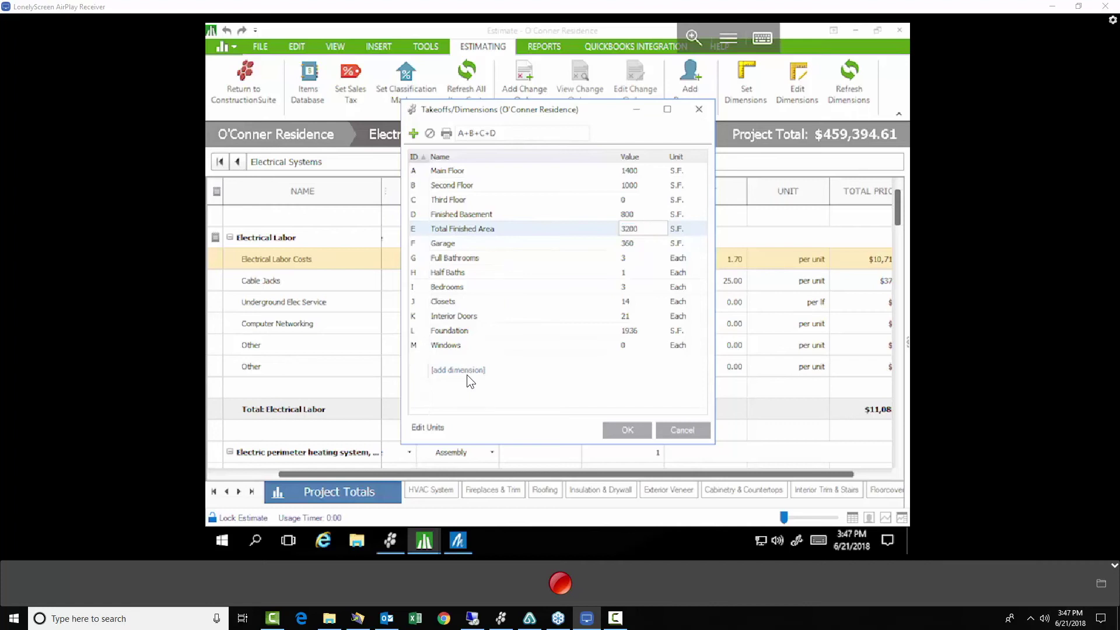
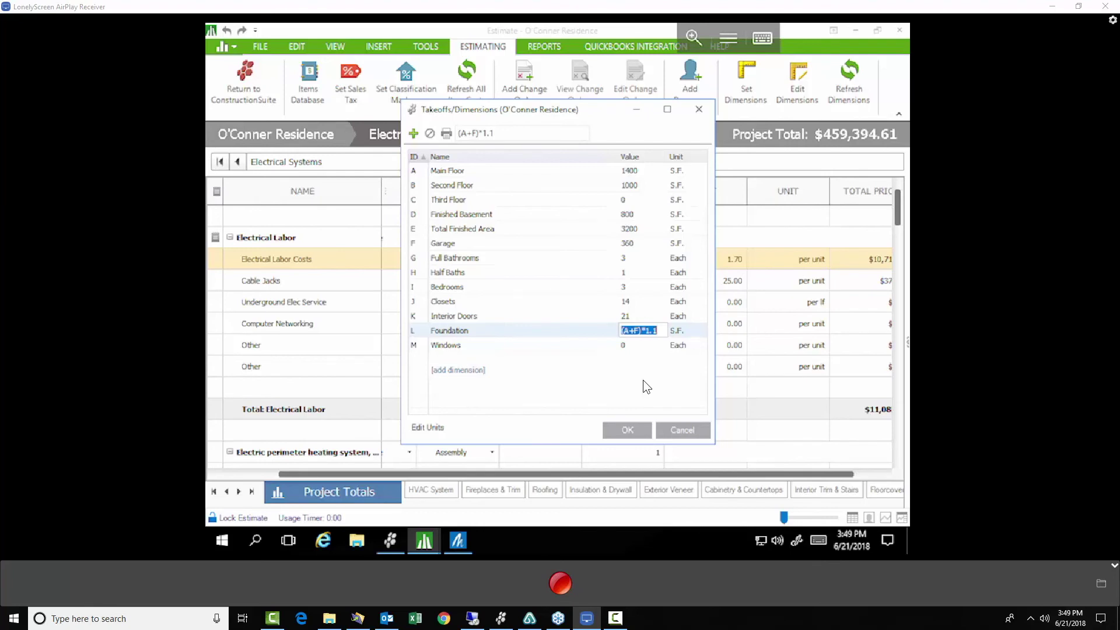
key(Return)
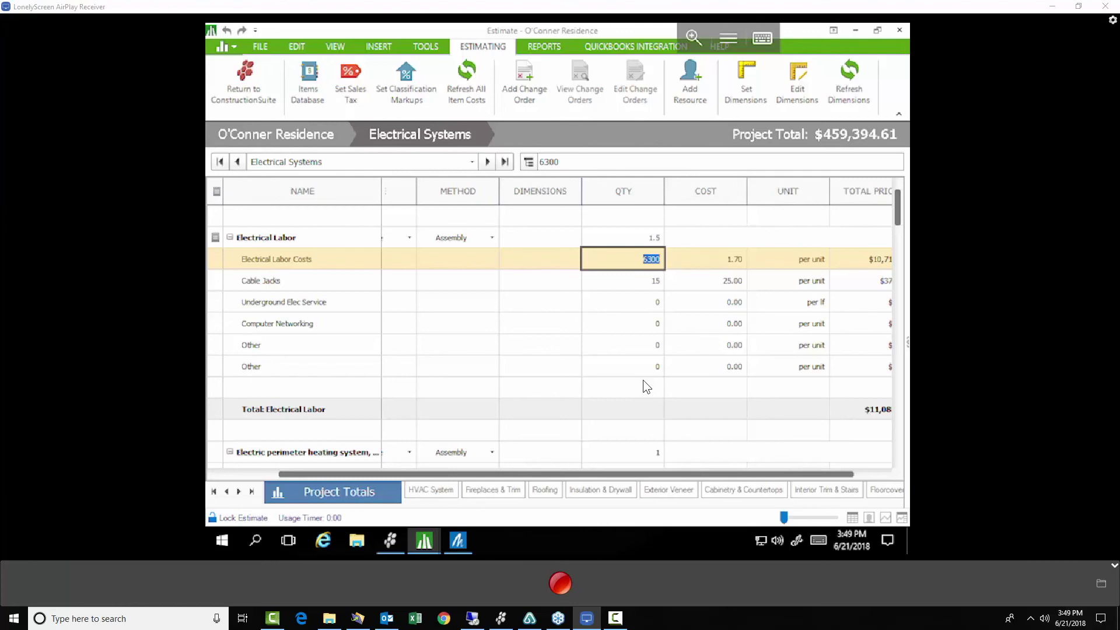
Look through the estimate's category list and the Electrical Systems items down to the electric perimeter heating assembly.
click(854, 87)
click(474, 71)
key(F4)
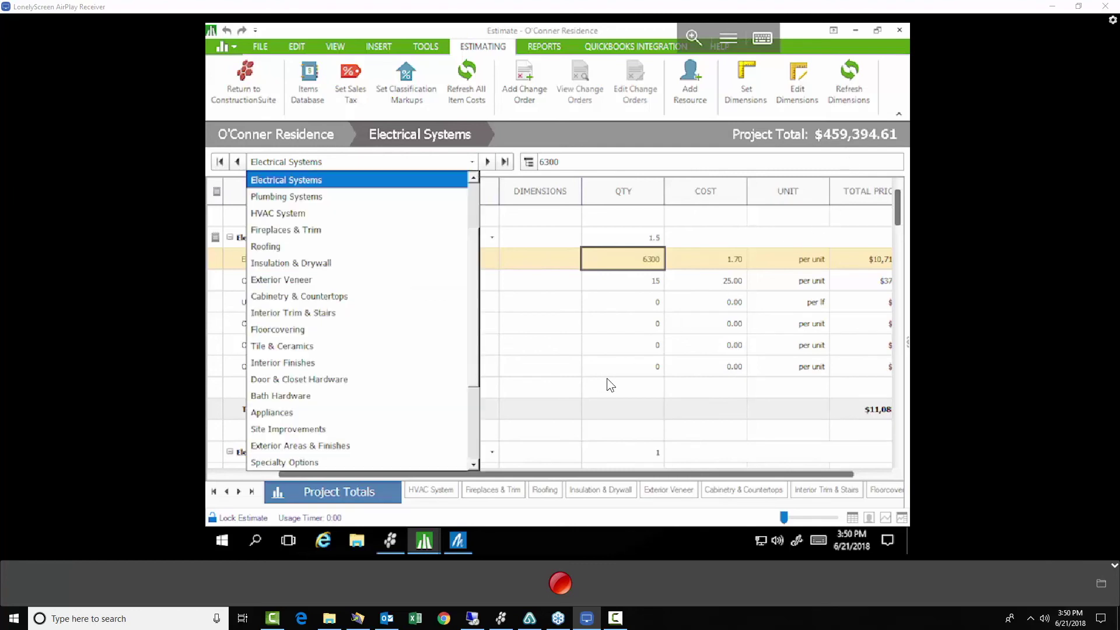
key(Escape)
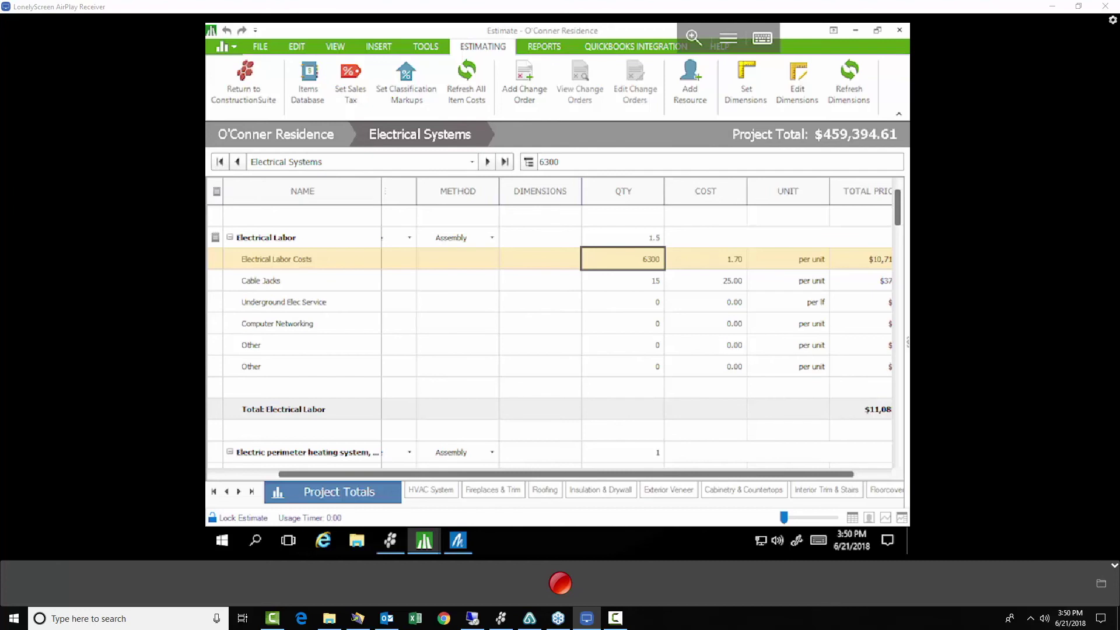
scroll(549, 339, down, 5)
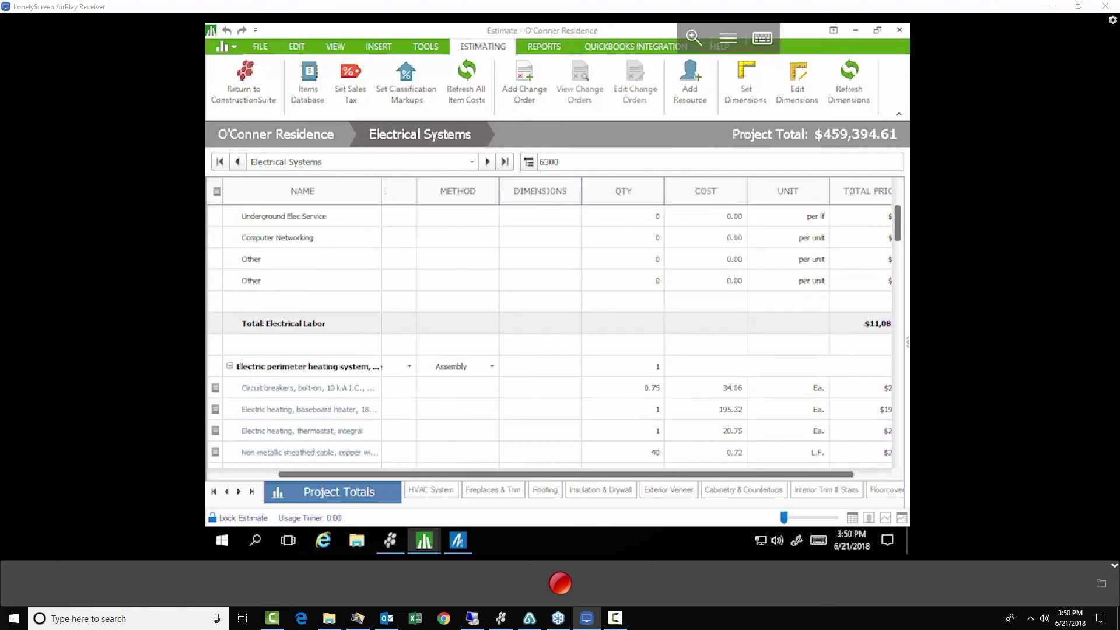
scroll(549, 339, down, 3)
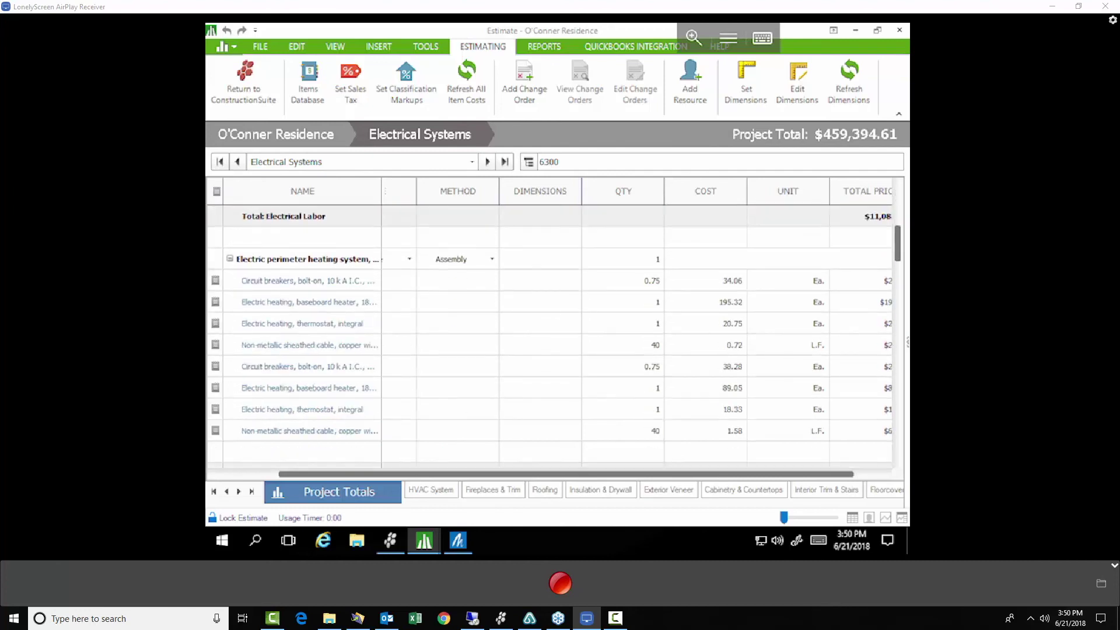
scroll(549, 339, up, 1)
Open the items database and view the location multiplier choices for the cost data.
click(309, 82)
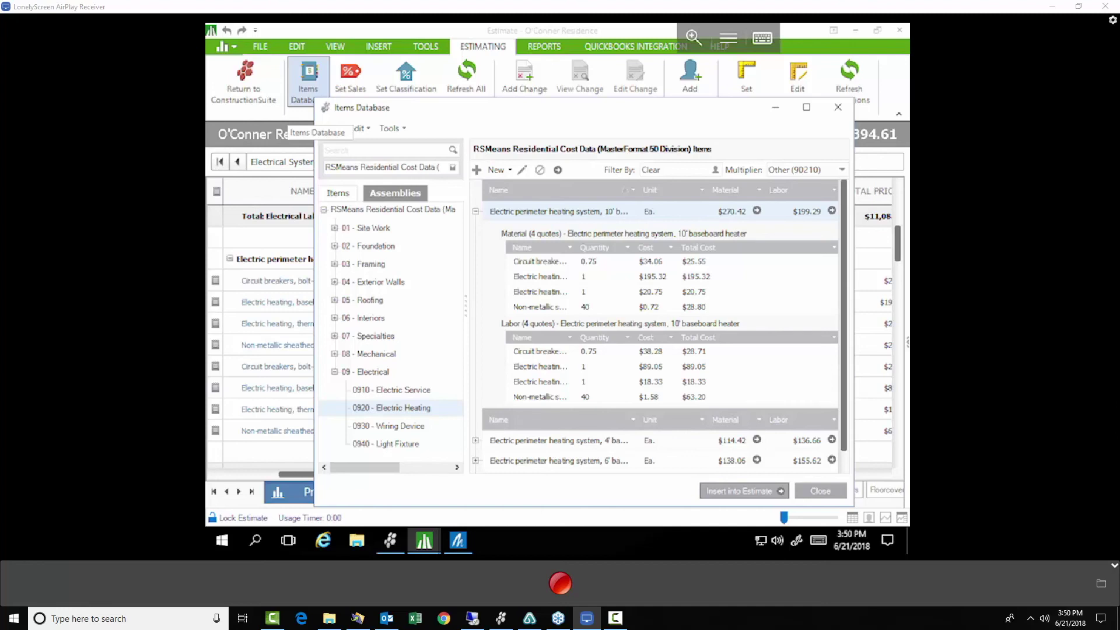
click(841, 169)
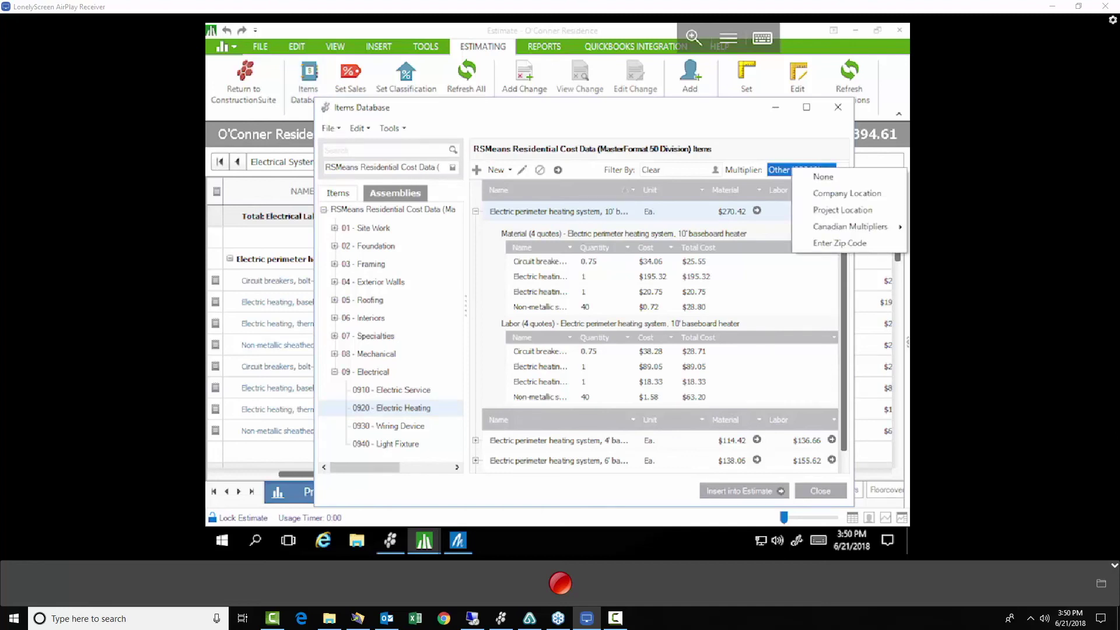
key(Escape)
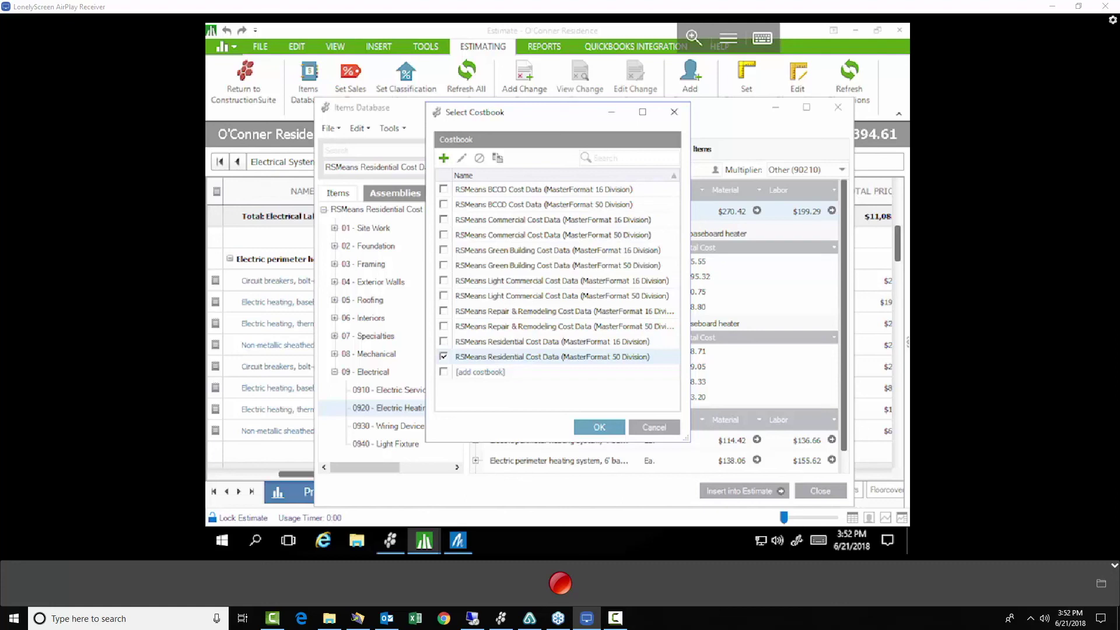
Select the RSMeans Residential Cost Data (MasterFormat 16 Division) costbook, browse its items and close the database.
click(444, 342)
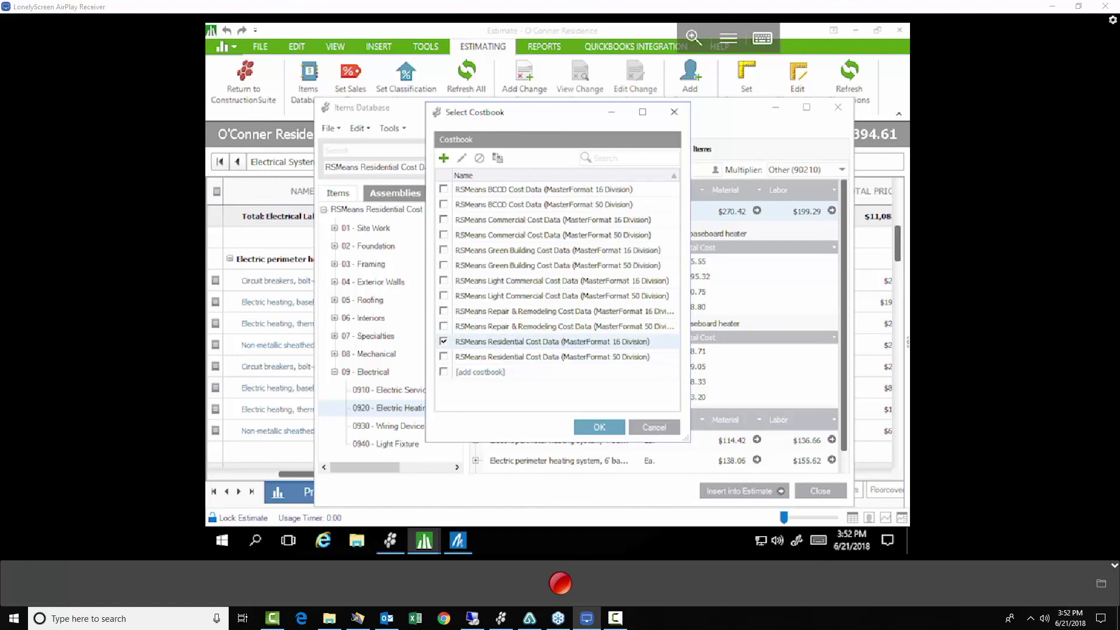
key(Return)
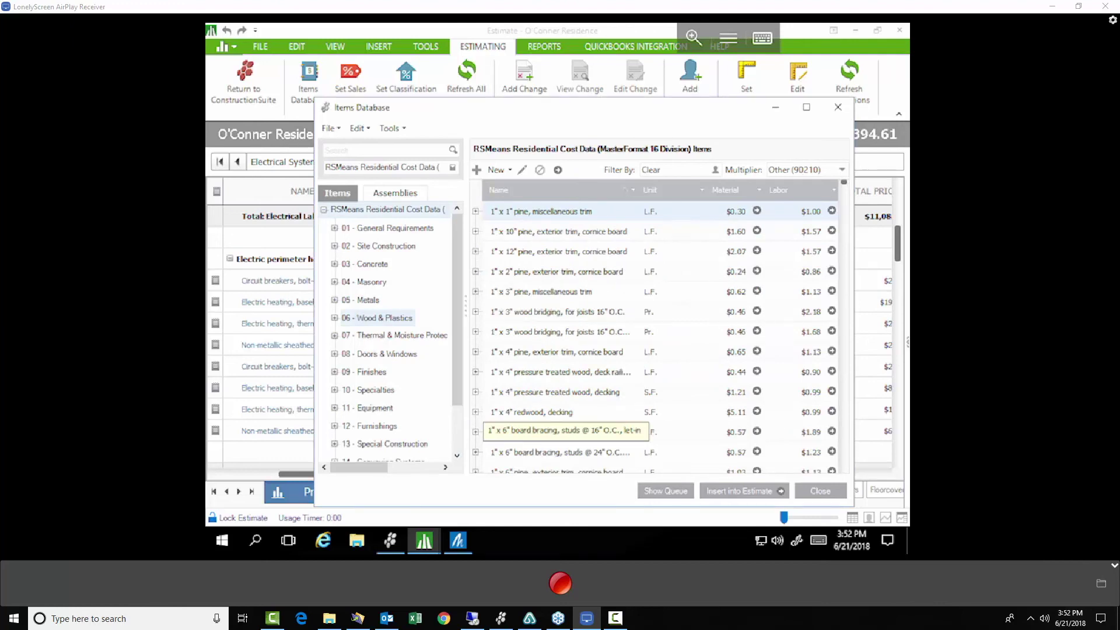
scroll(653, 339, down, 2)
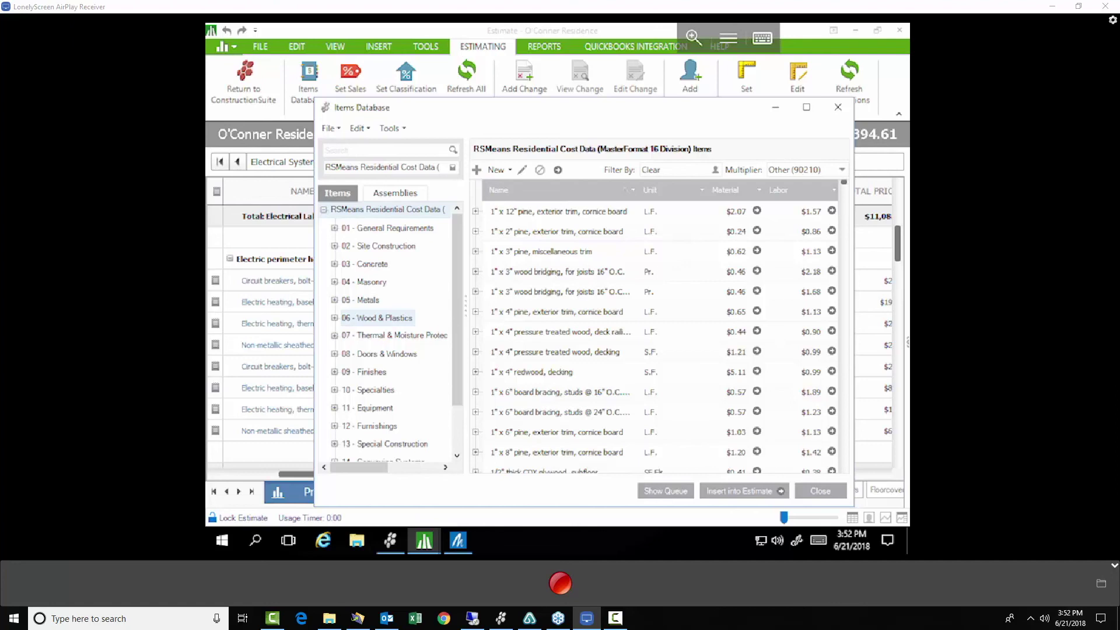
key(Escape)
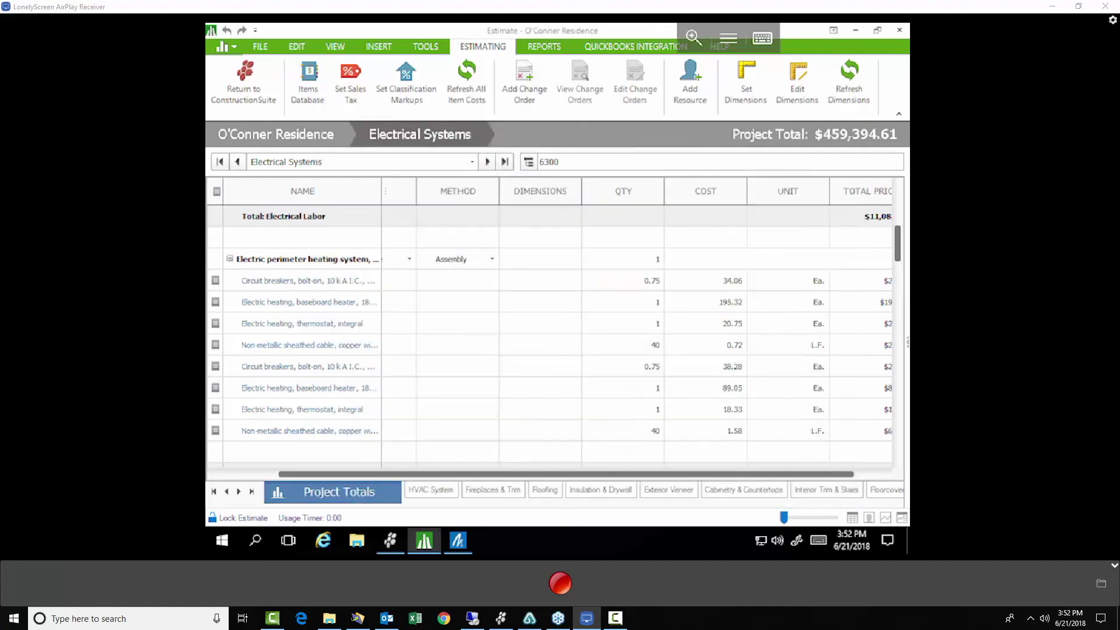
From the electric perimeter heating assembly, refresh item costs for the Wall Framing Materials subcategory under Framing.
click(282, 262)
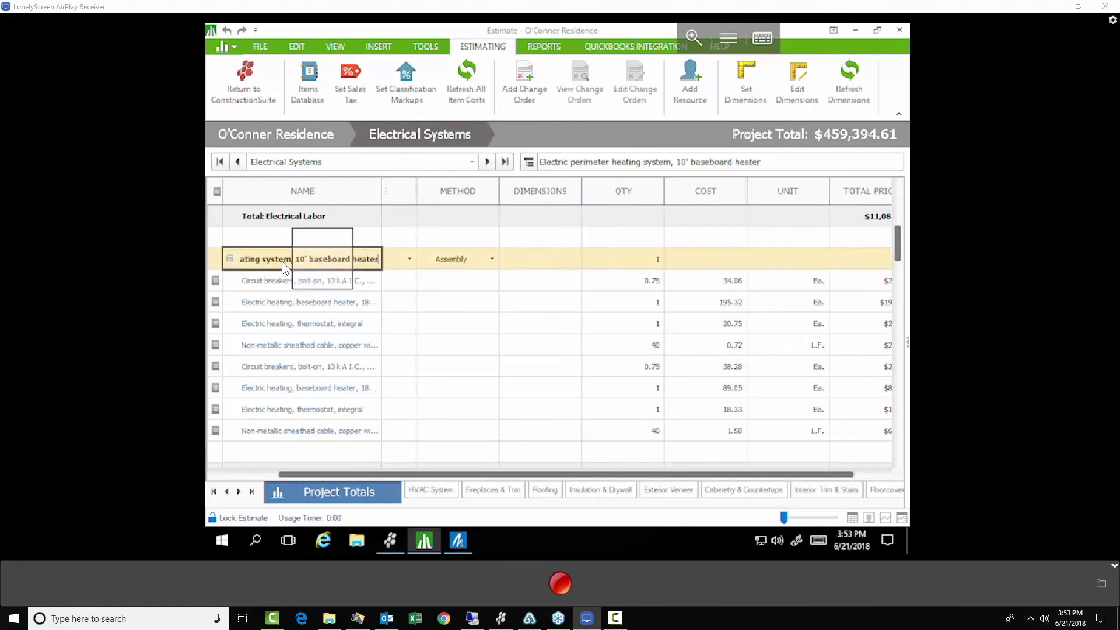
right_click(281, 262)
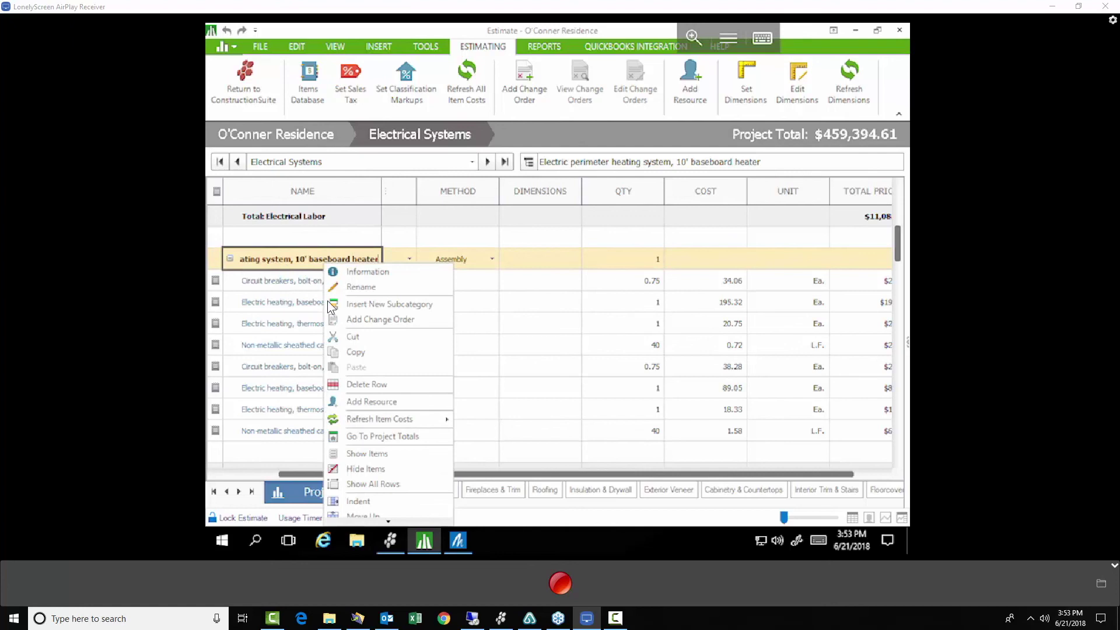
mouse_move(391, 419)
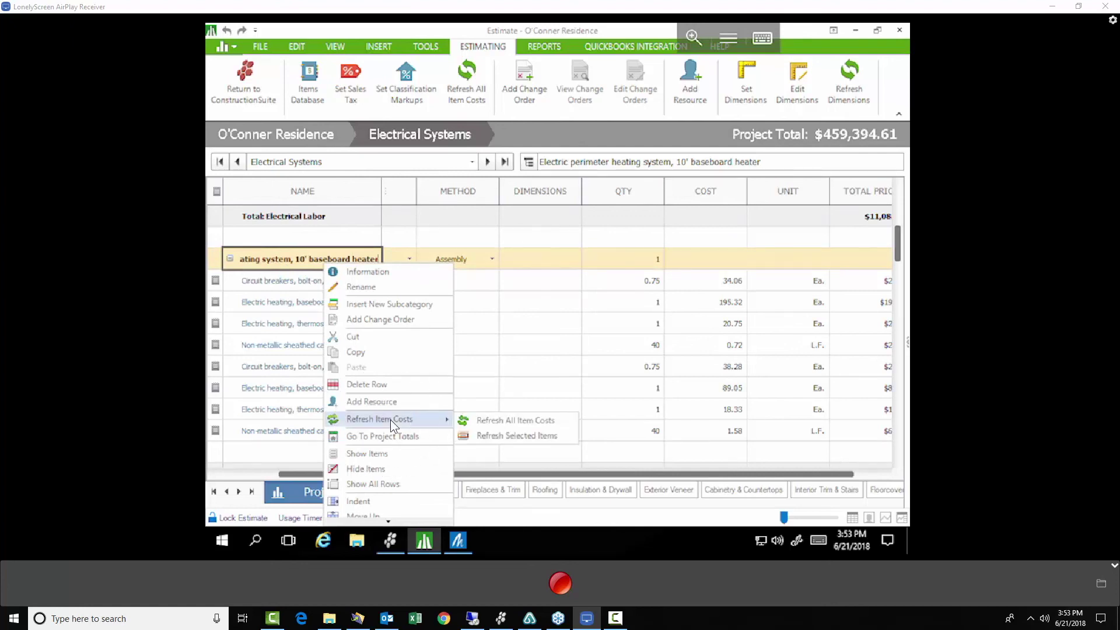
click(508, 421)
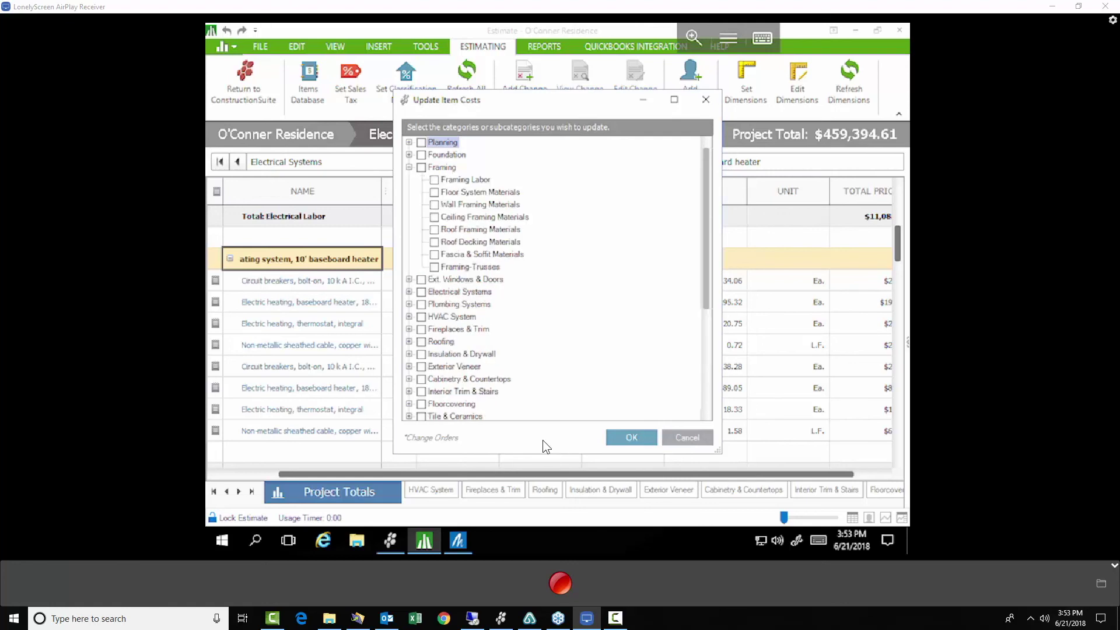
click(434, 204)
key(Return)
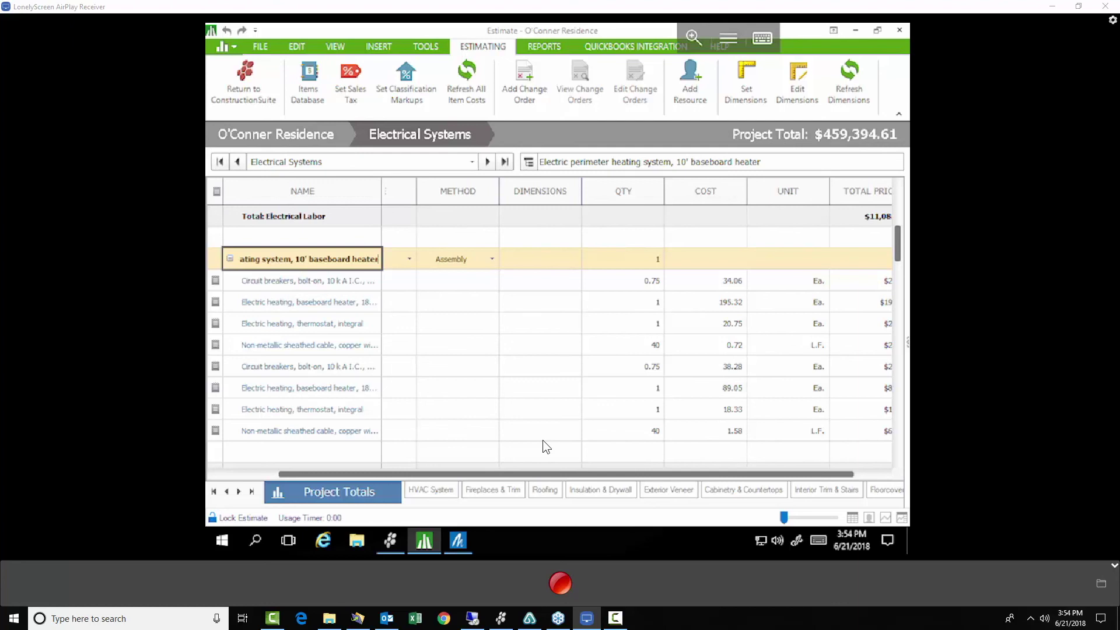
Return to the project summary in ConstructionSuite and look up the UDA customer assistance contact information.
key(alt+f)
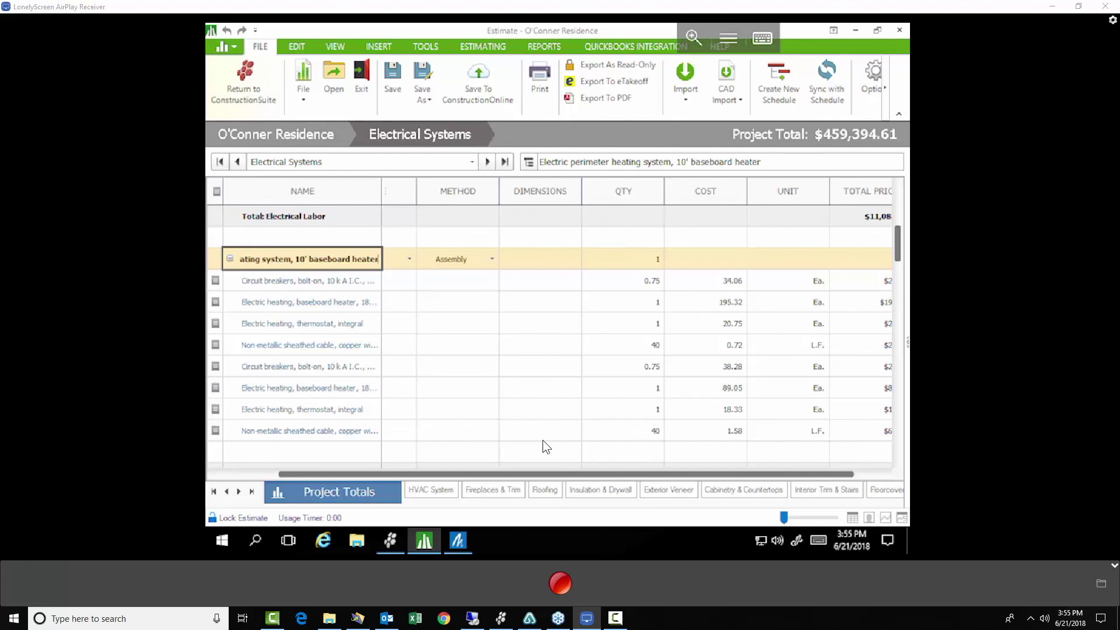
key(alt+Tab)
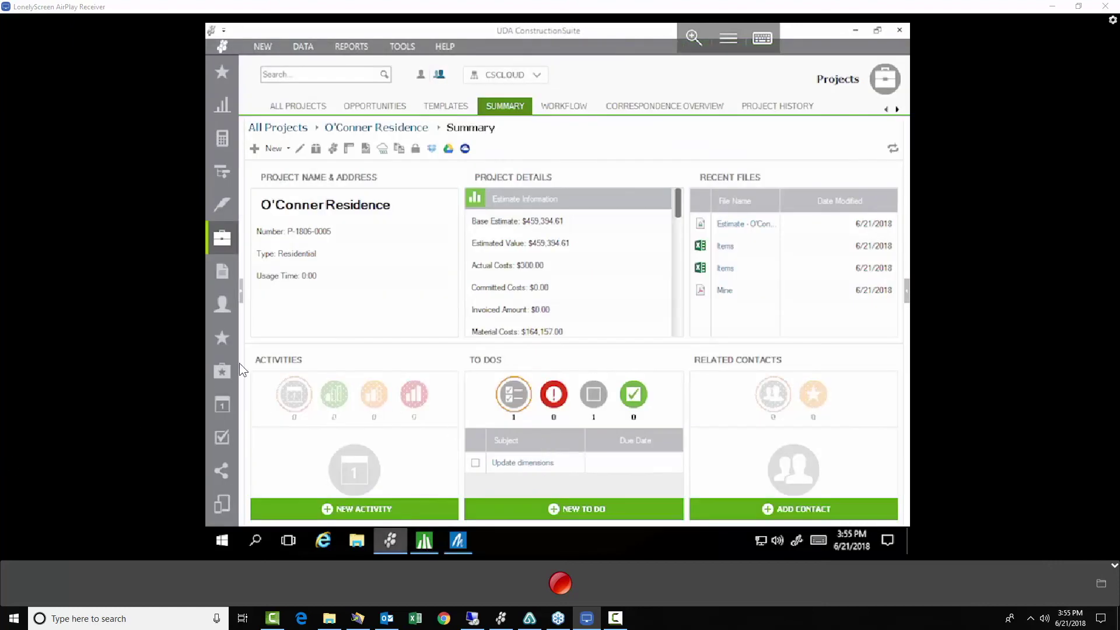
click(319, 255)
click(350, 150)
click(442, 46)
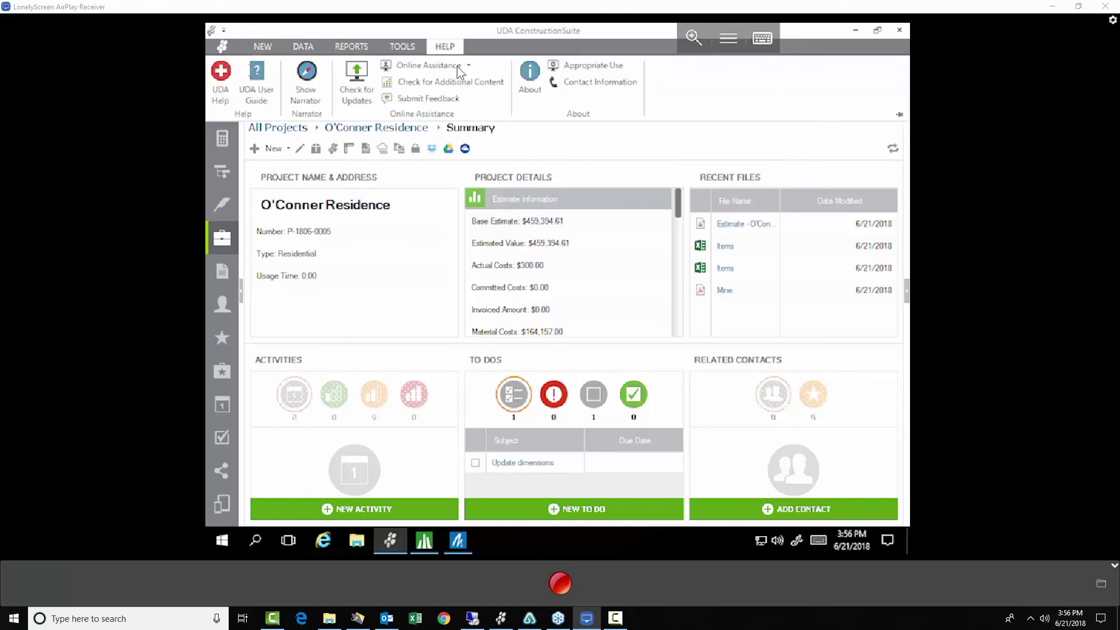
click(606, 88)
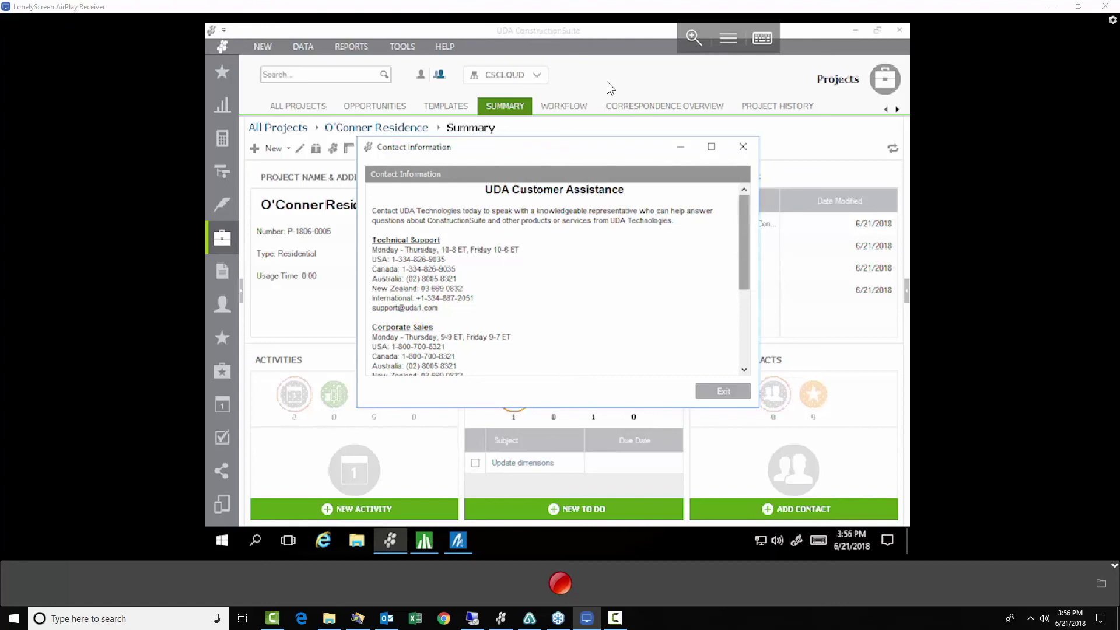
scroll(554, 280, down, 2)
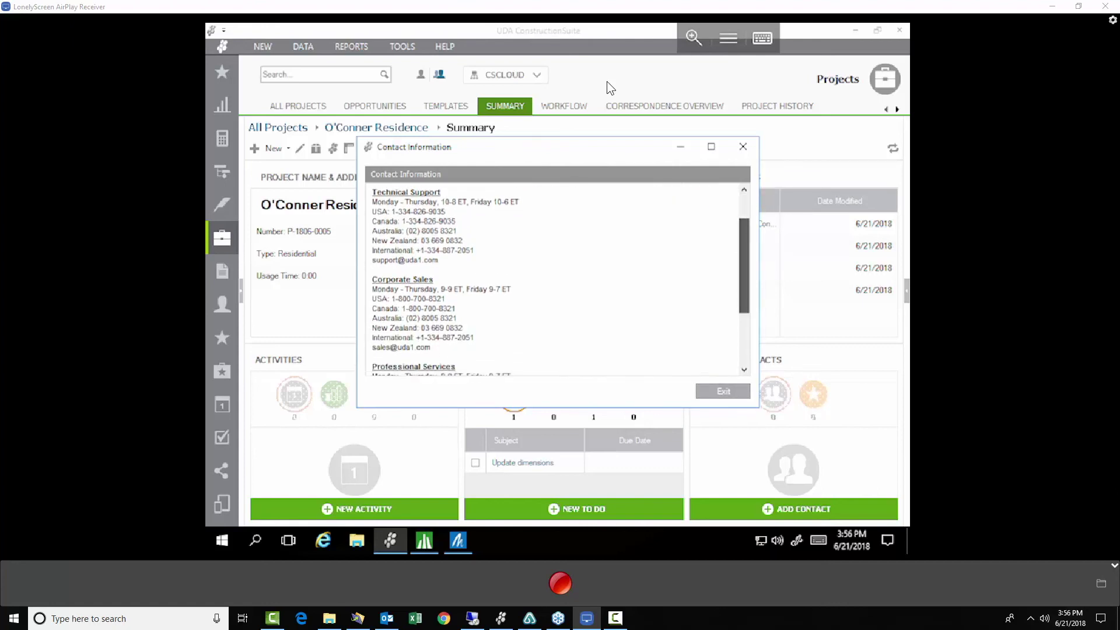